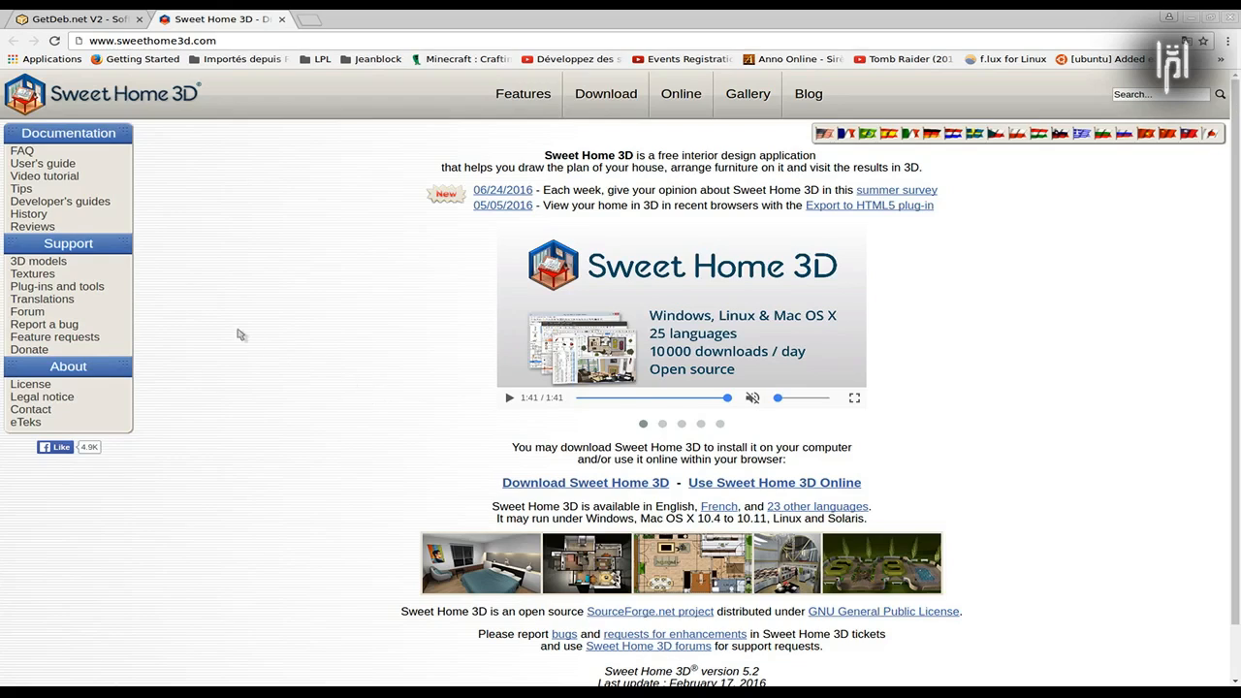
Step: View the FAQ of the Sweet Home 3D website and open the user's guide in French
left_click(23, 152)
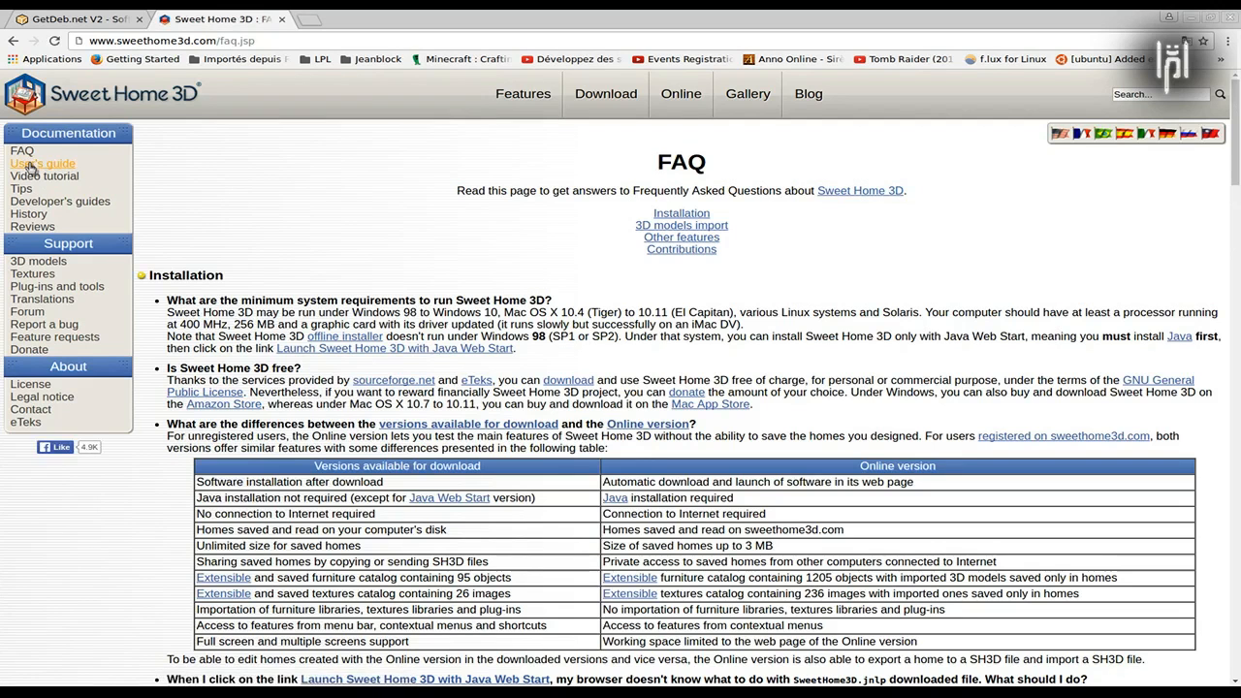
left_click(32, 165)
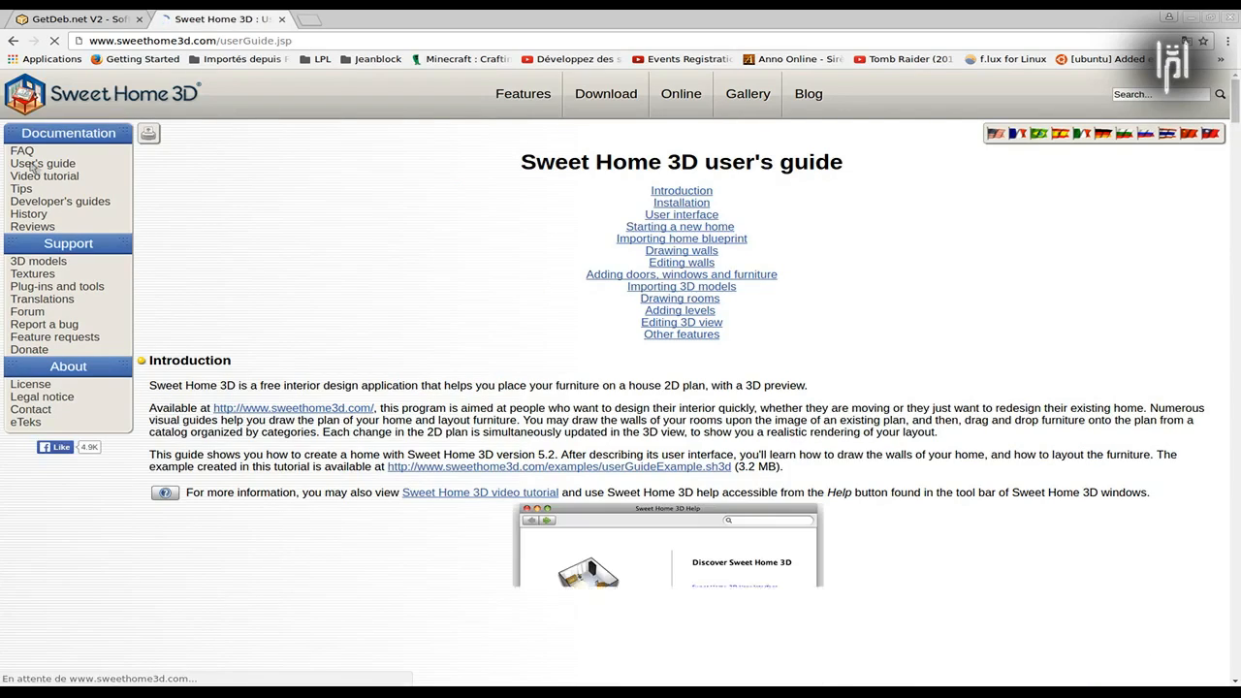
left_click(1016, 137)
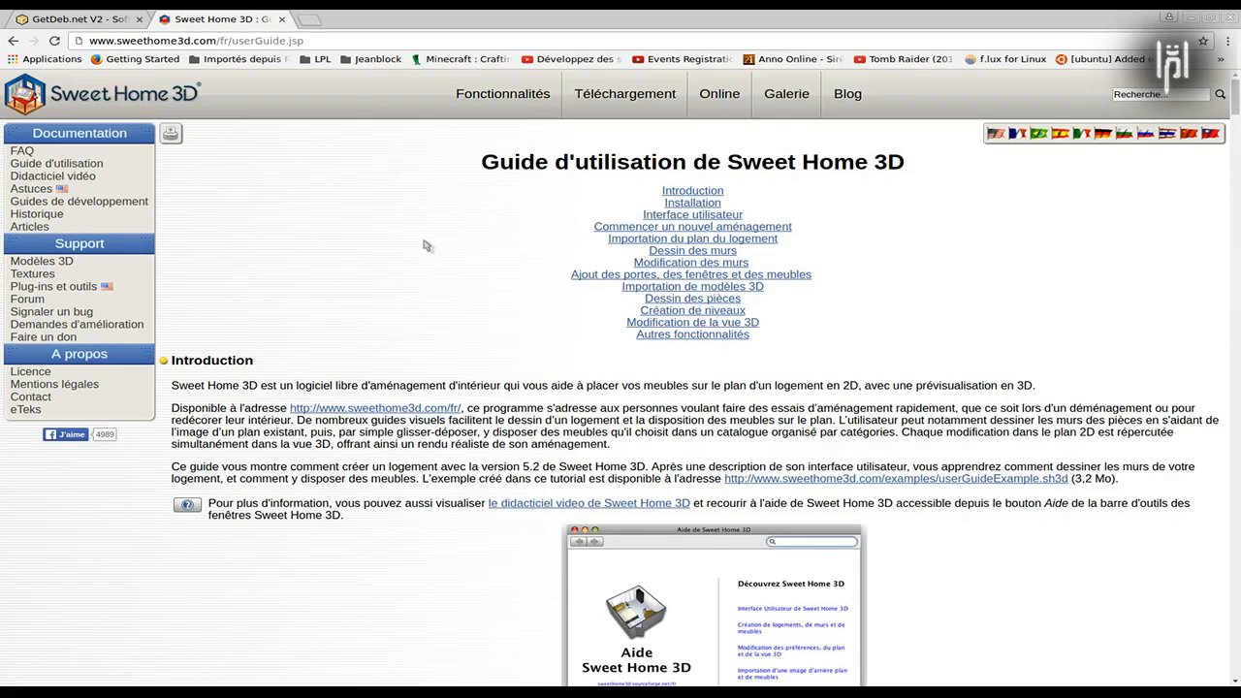
Step: Read through the French user guide's installation and user interface sections, including the figure of the four panes
scroll(426, 246, "down", 4)
scroll(424, 245, "down", 5)
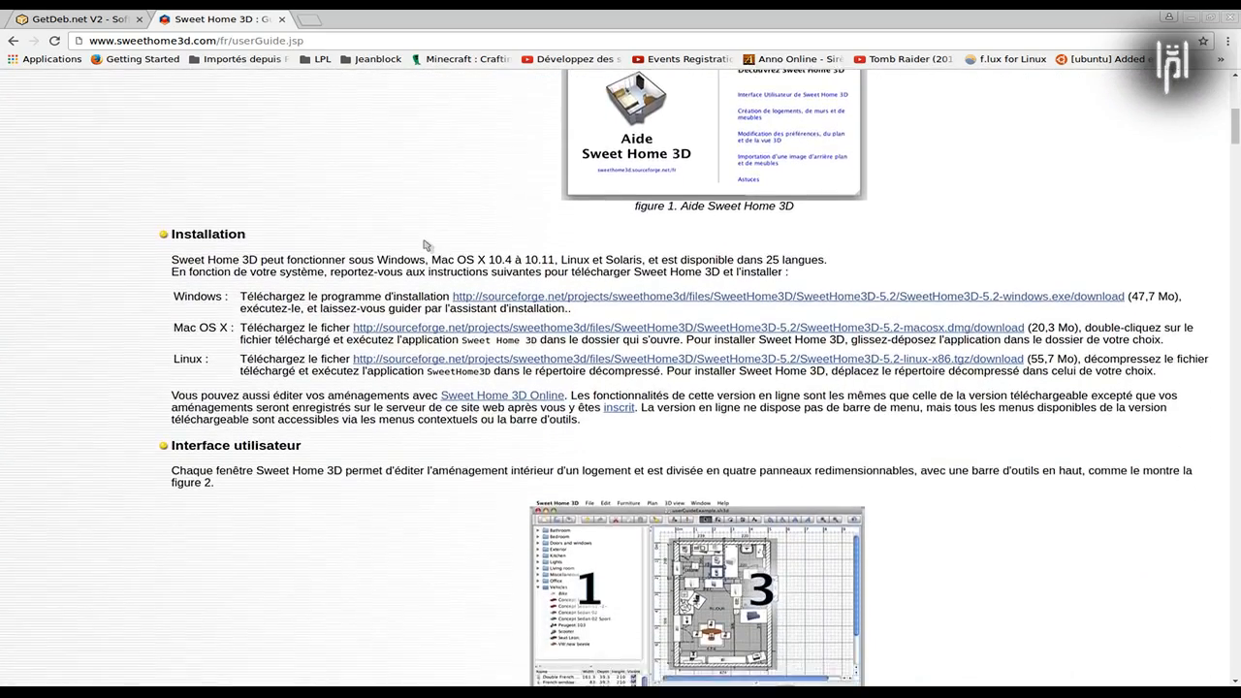
scroll(423, 246, "down", 5)
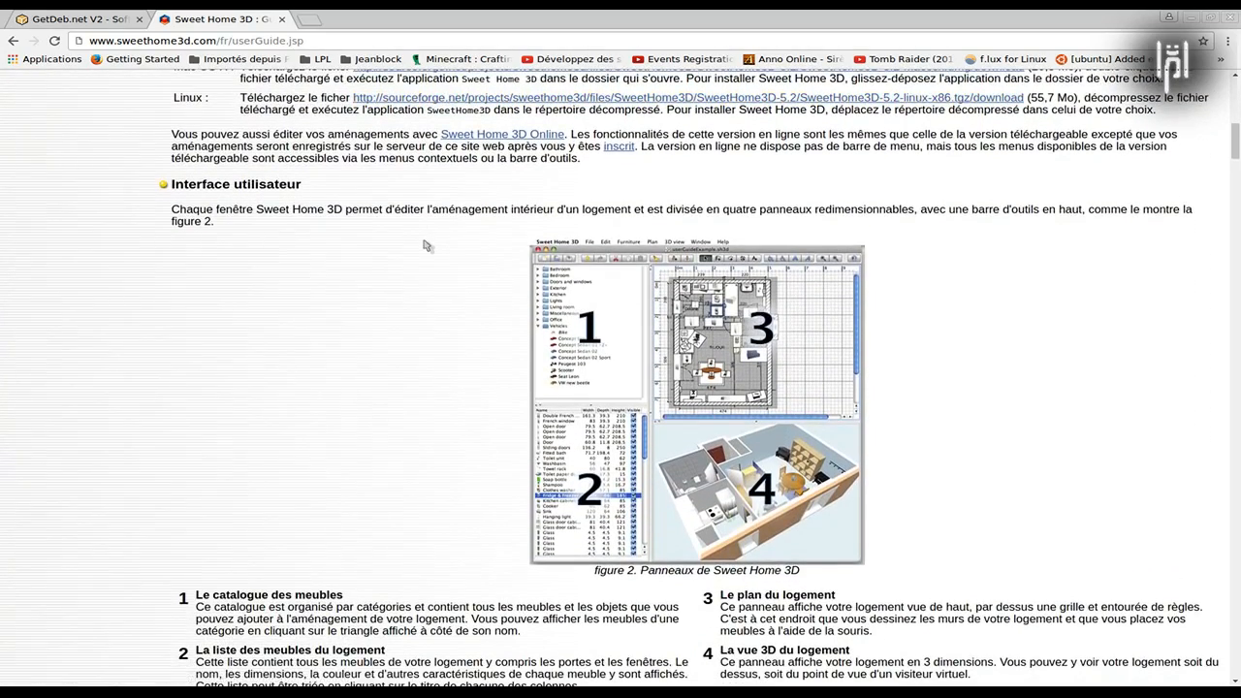
scroll(423, 245, "down", 1)
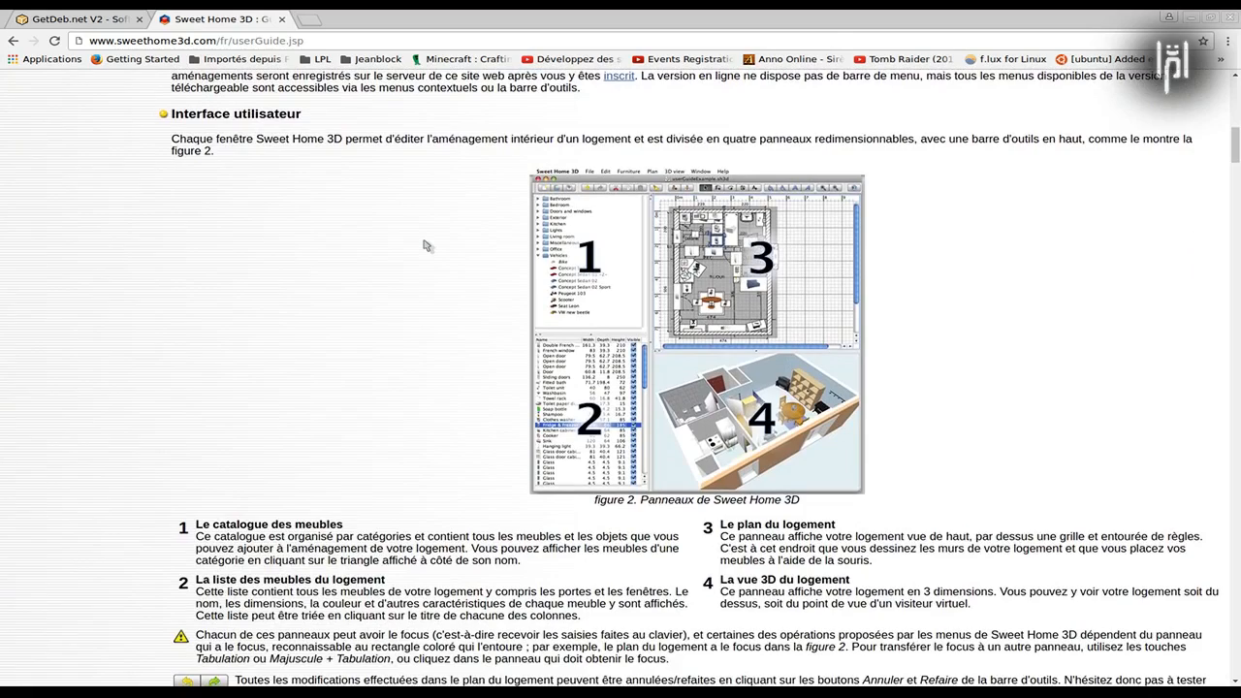
scroll(424, 245, "up", 5)
scroll(423, 243, "up", 4)
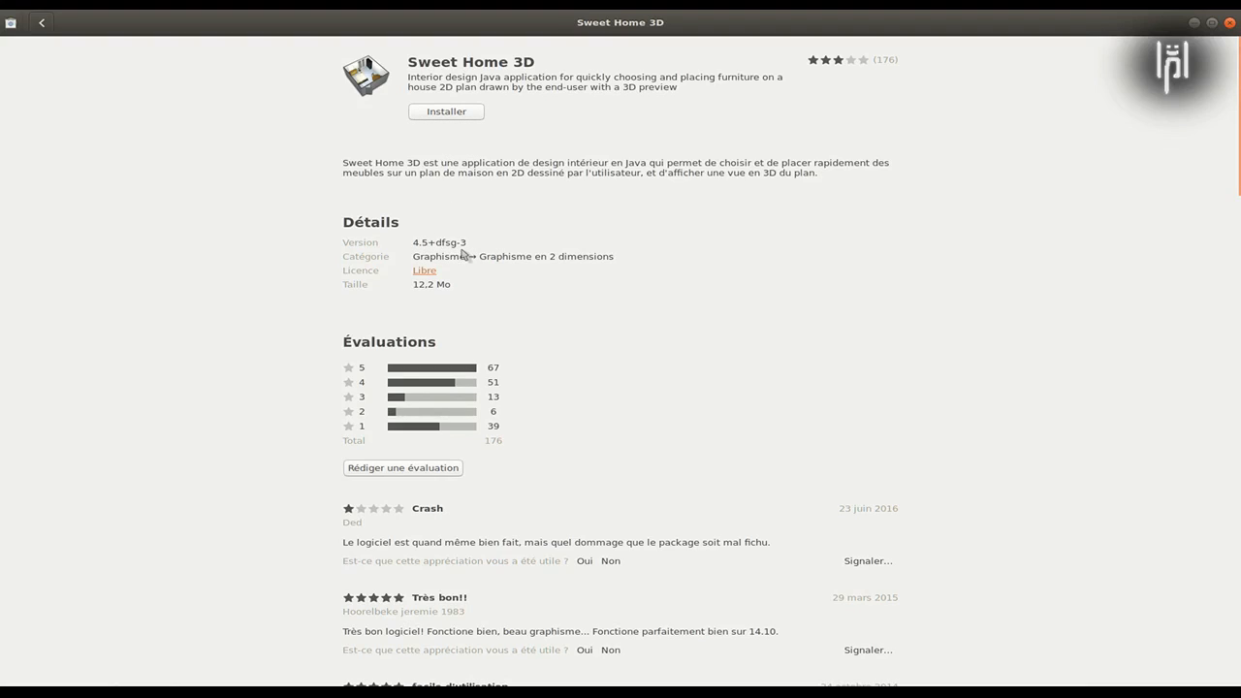
Step: Minimize the software centre window and find the Sweet Home 3D 5.2-1~getdeb1 entry on the GetDeb.net page
left_click(1195, 23)
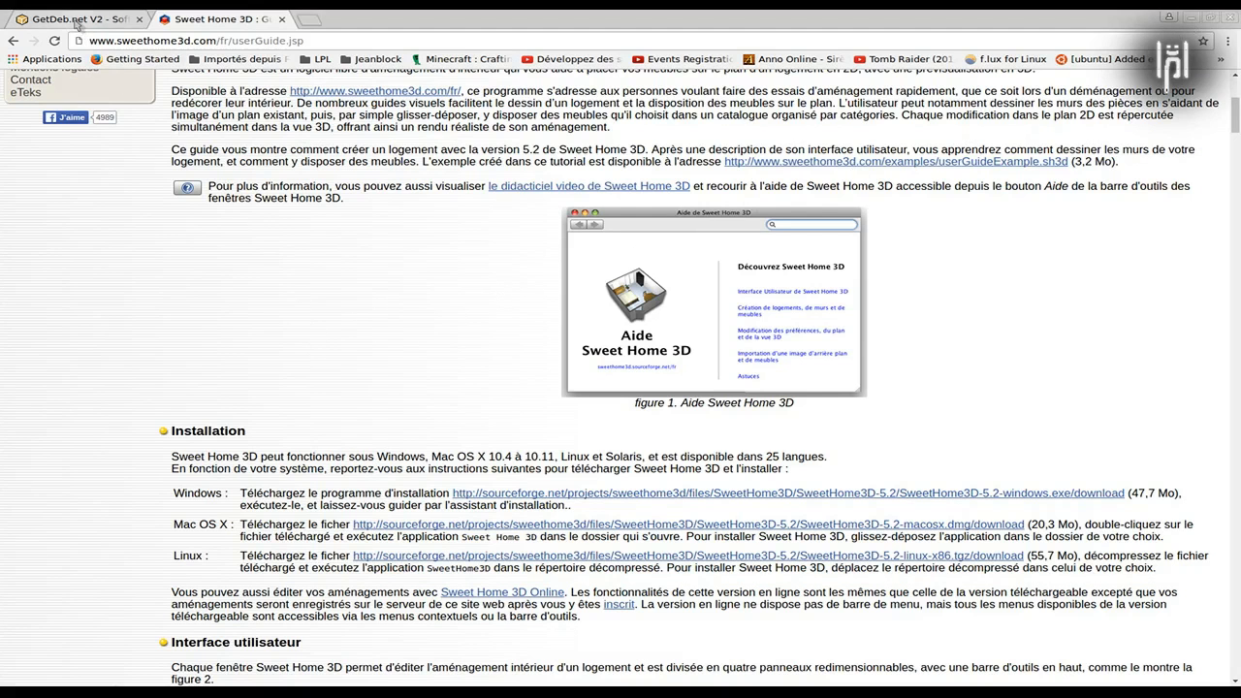
left_click(79, 20)
scroll(164, 321, "up", 1)
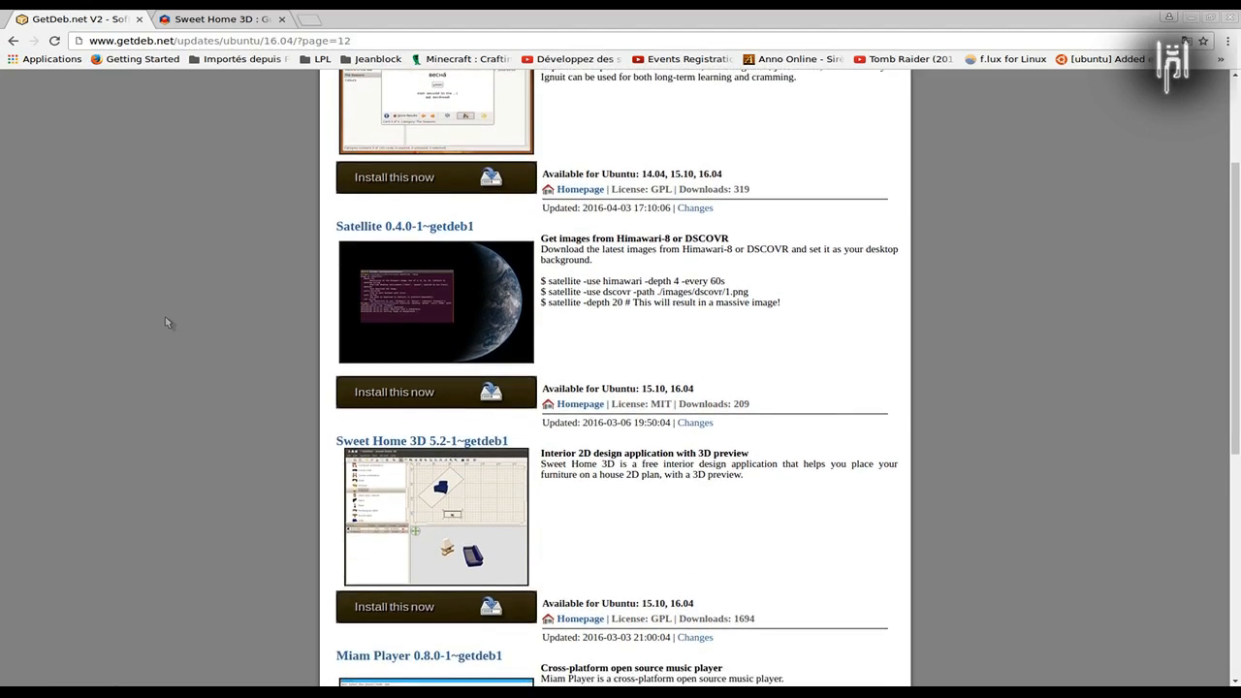
scroll(167, 321, "down", 1)
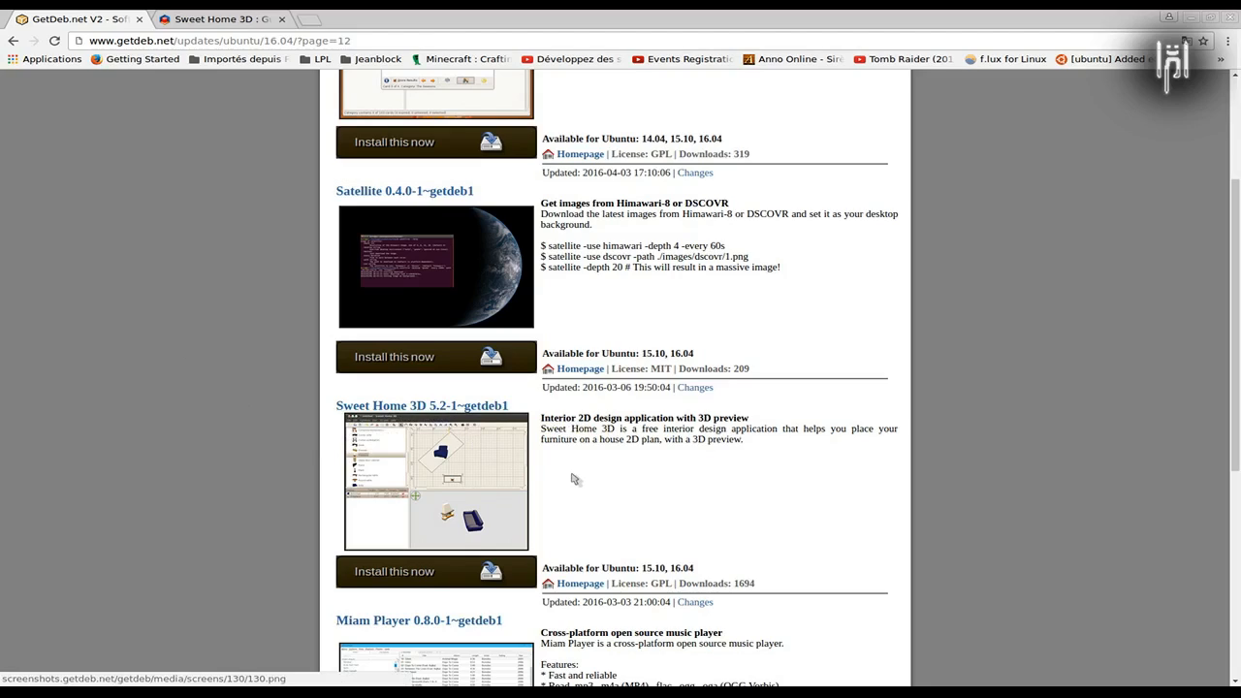
Step: Request installation of Sweet Home 3D 5.2 from GetDeb, decline launching the external application and close the install page
left_click(392, 575)
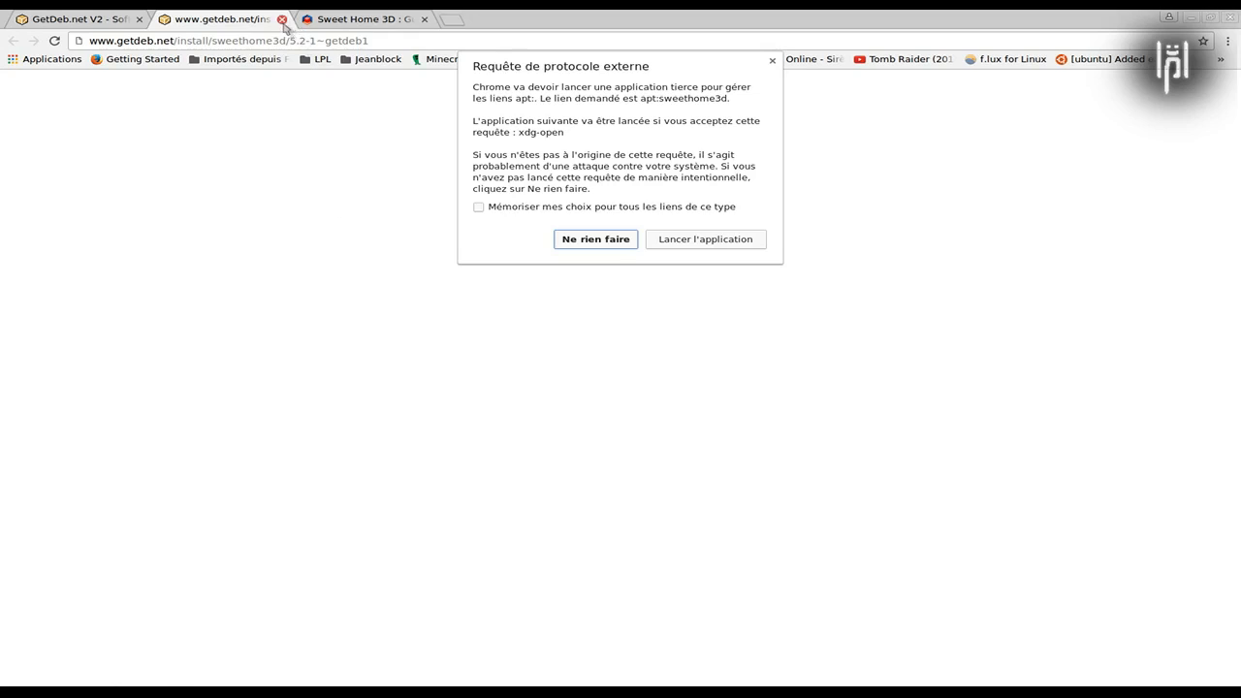
left_click(570, 240)
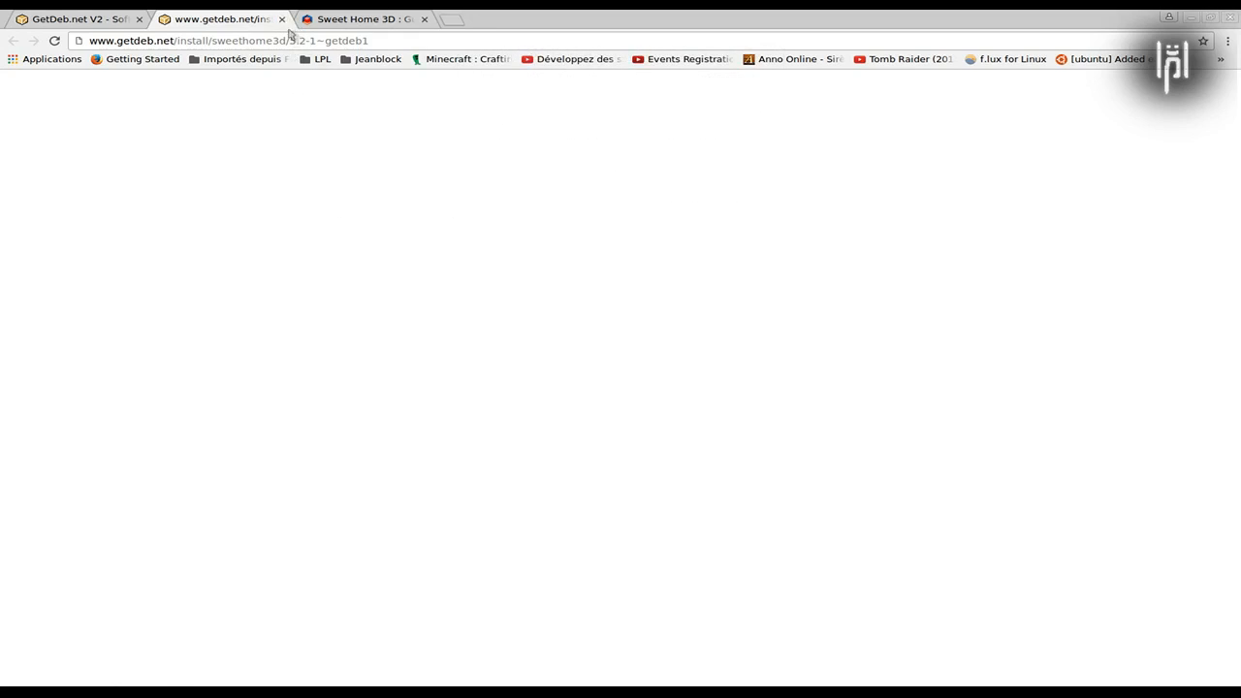
left_click(282, 19)
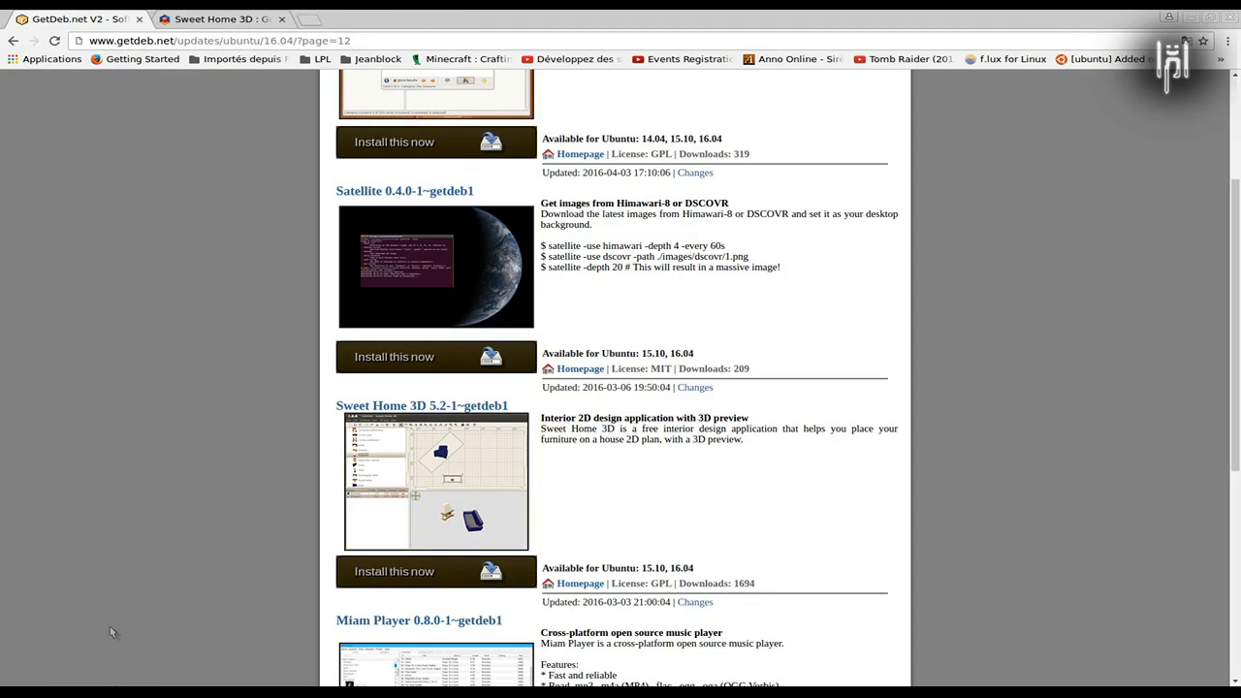
Step: Switch to Sweet Home 3D by launching it from the desktop's Graphisme applications, and maximize its window
left_click(17, 692)
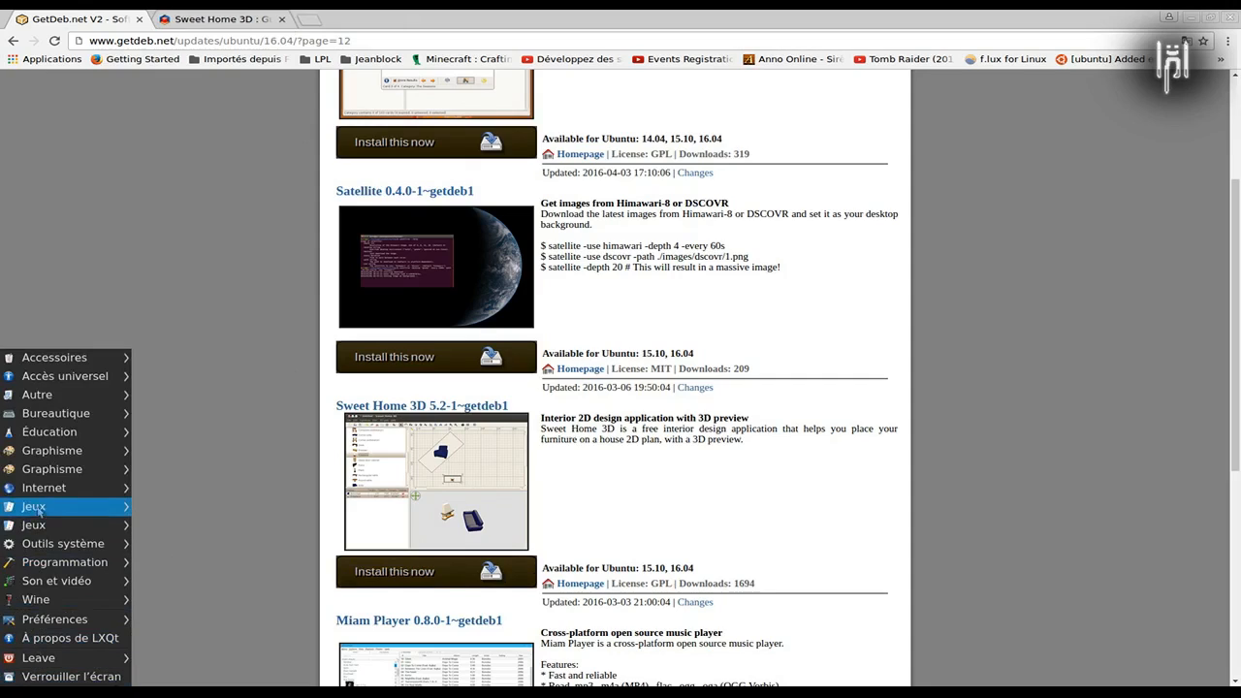
mouse_move(40, 471)
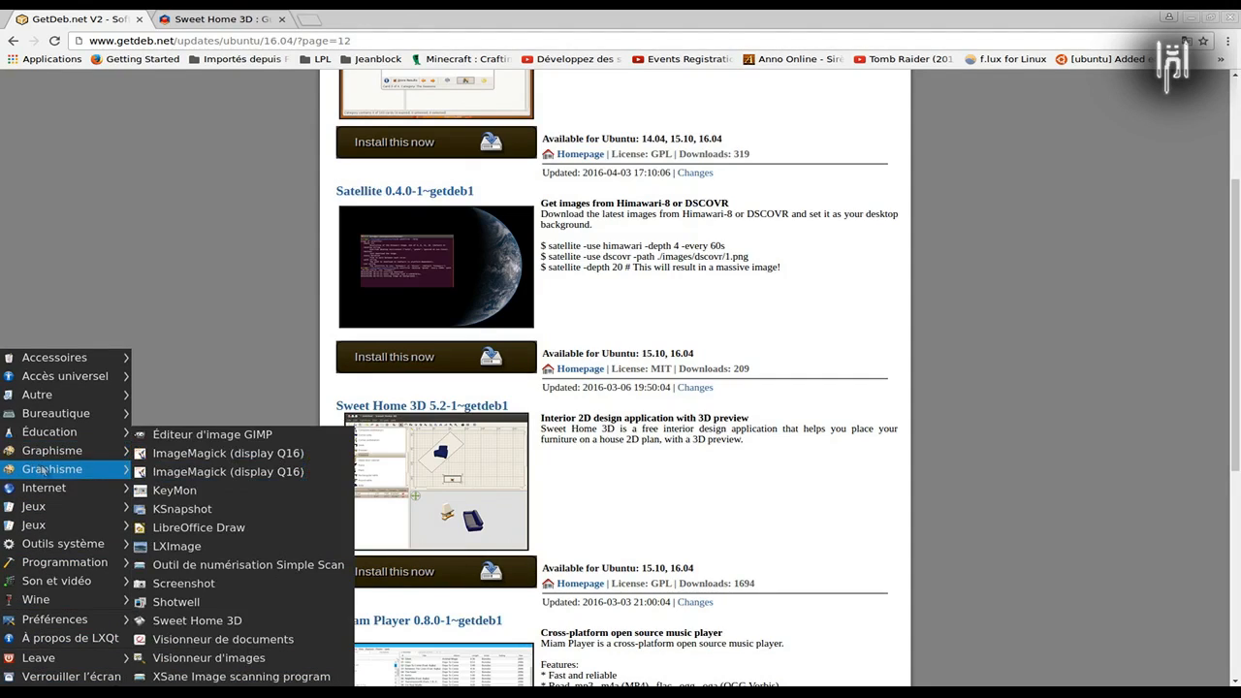
left_click(198, 621)
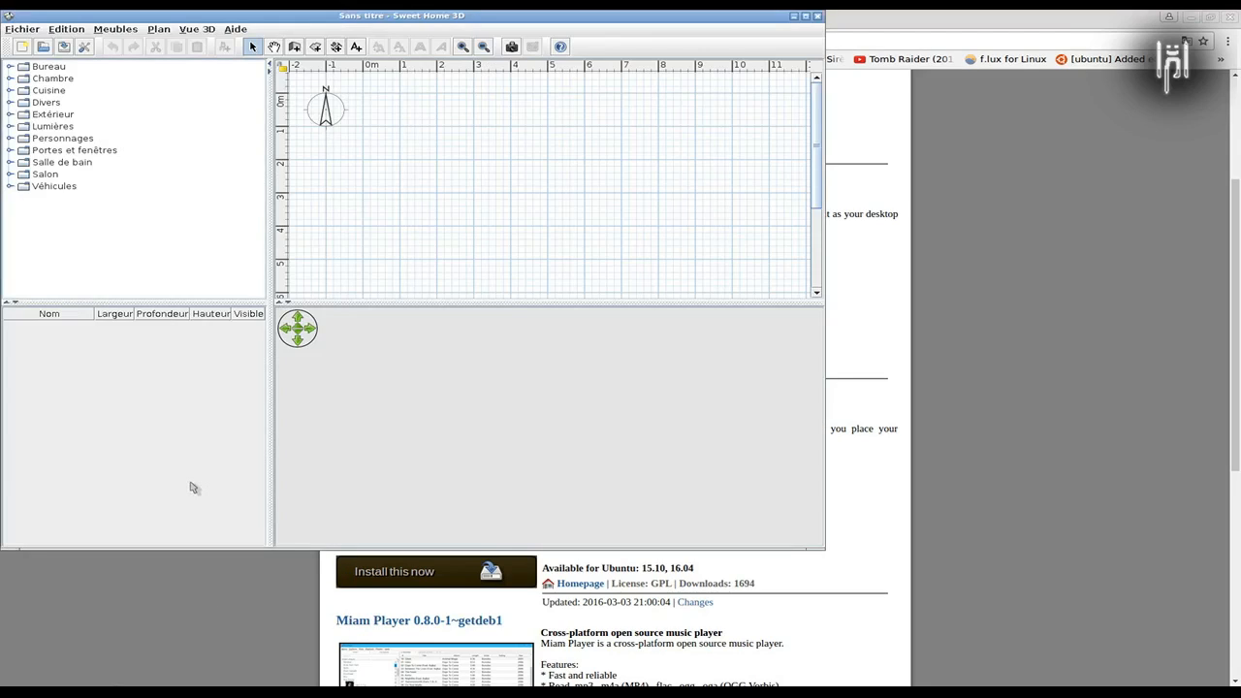
left_click(805, 16)
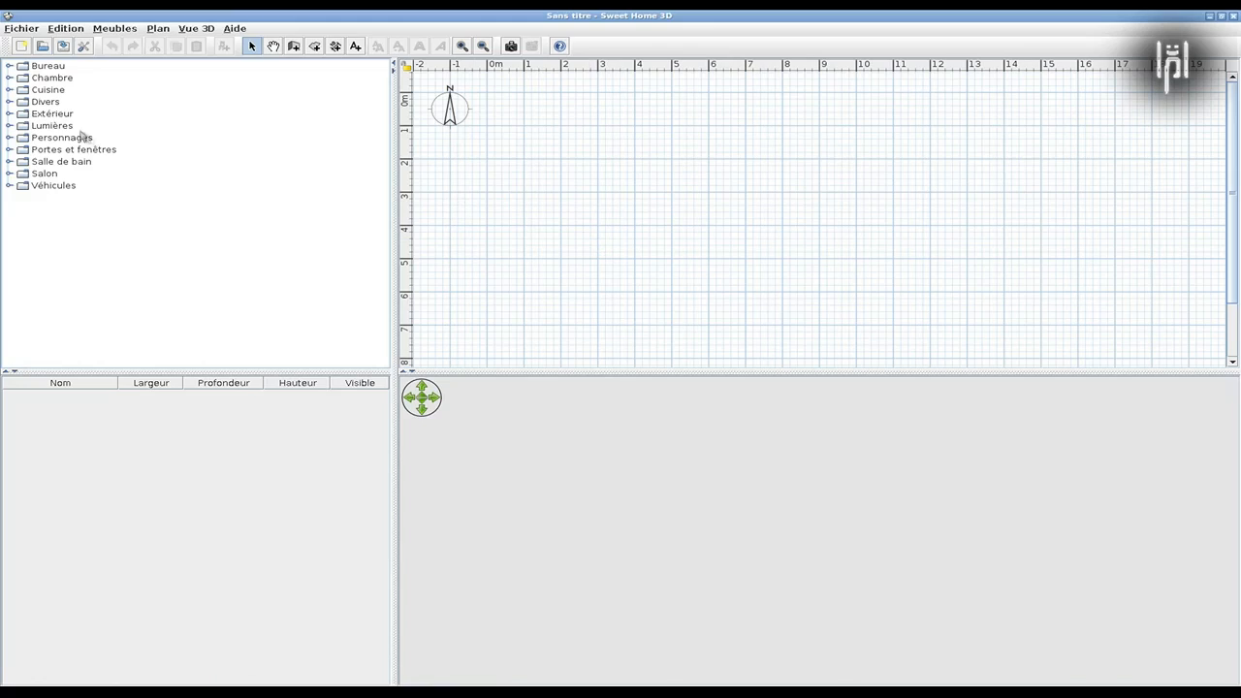
Step: Browse the furniture in the catalogue's Bureau category and collapse the category again
left_click(9, 66)
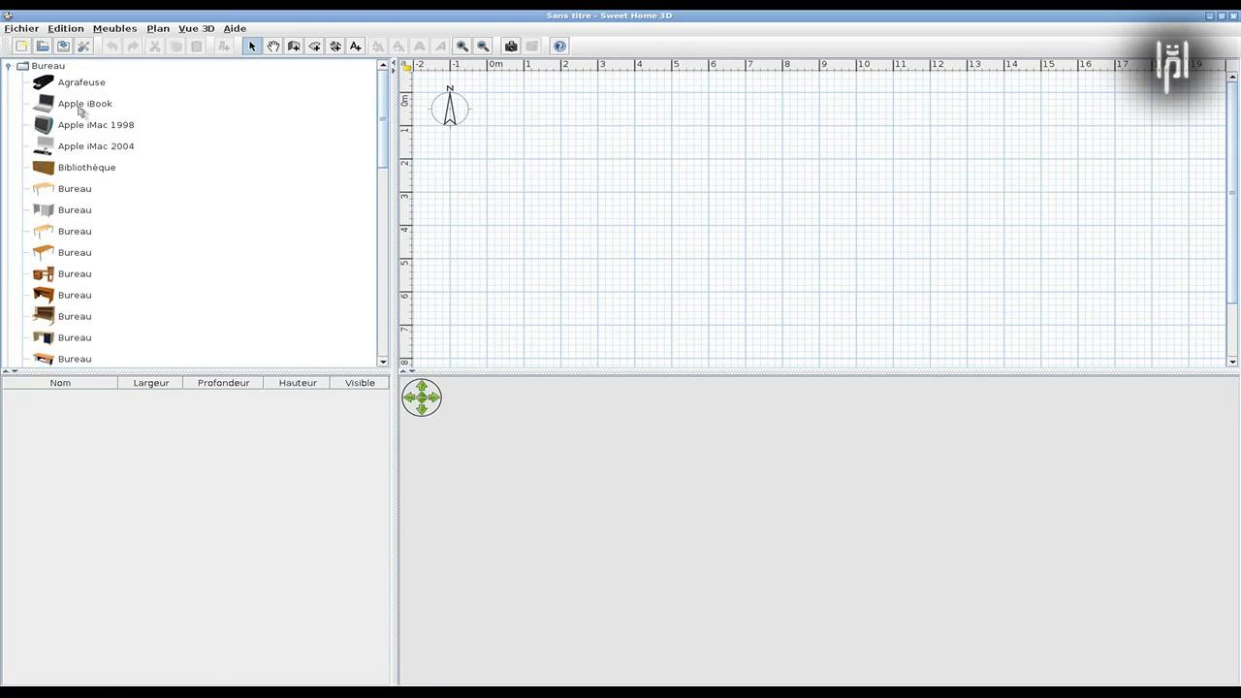
scroll(95, 189, "down", 4)
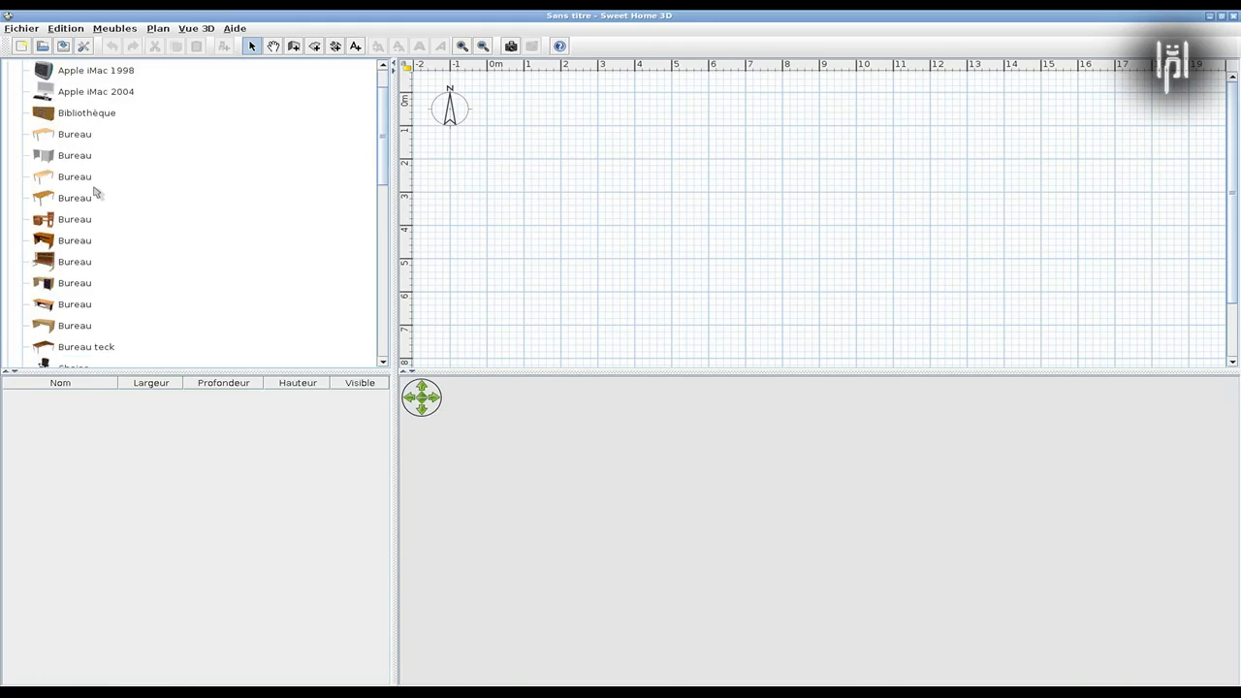
scroll(95, 197, "down", 1)
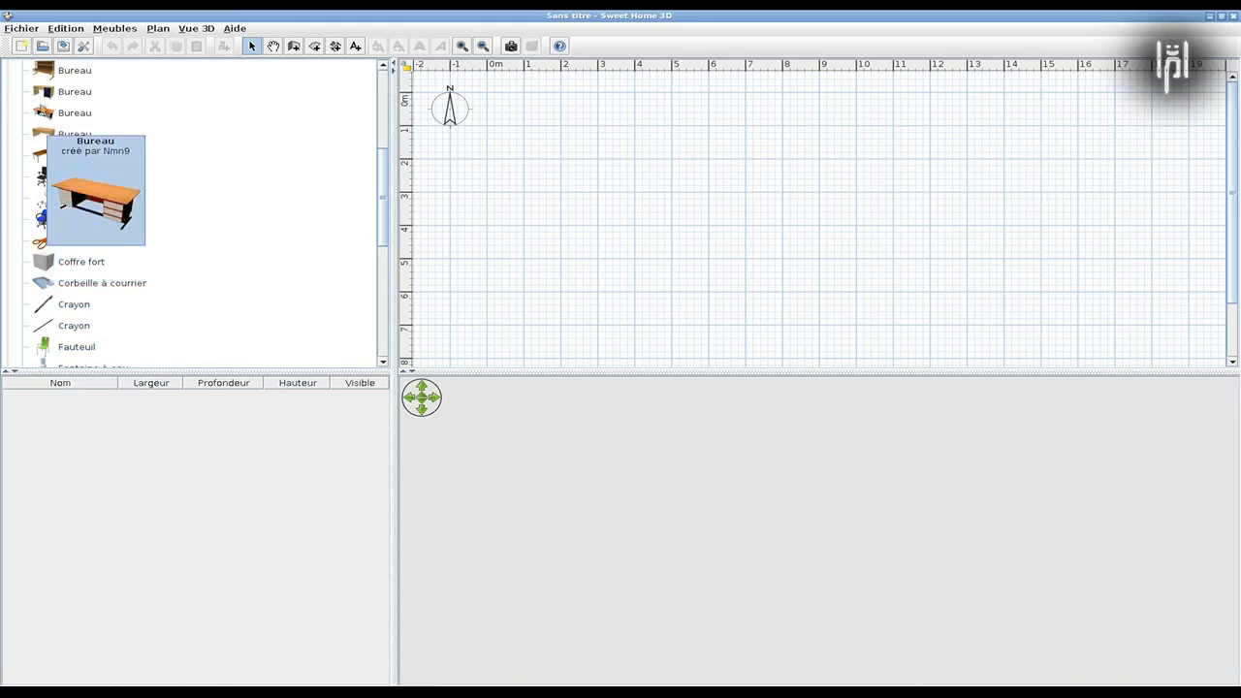
left_click_drag(385, 182, 352, 106)
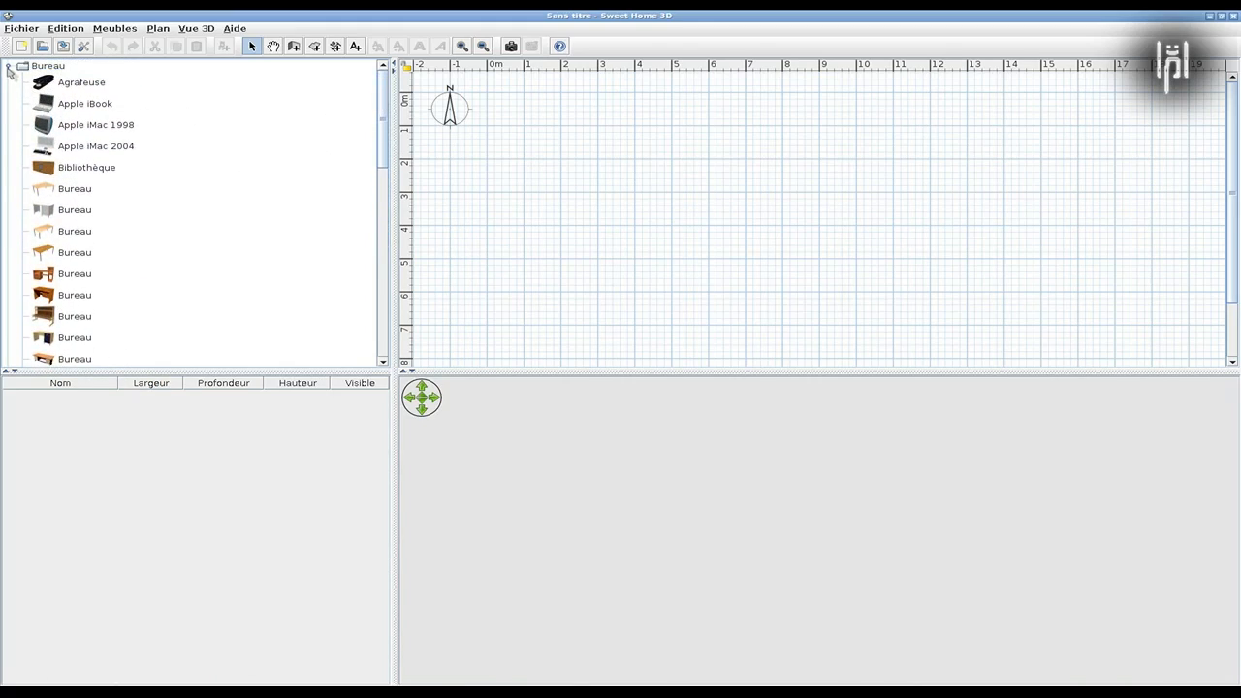
left_click(9, 66)
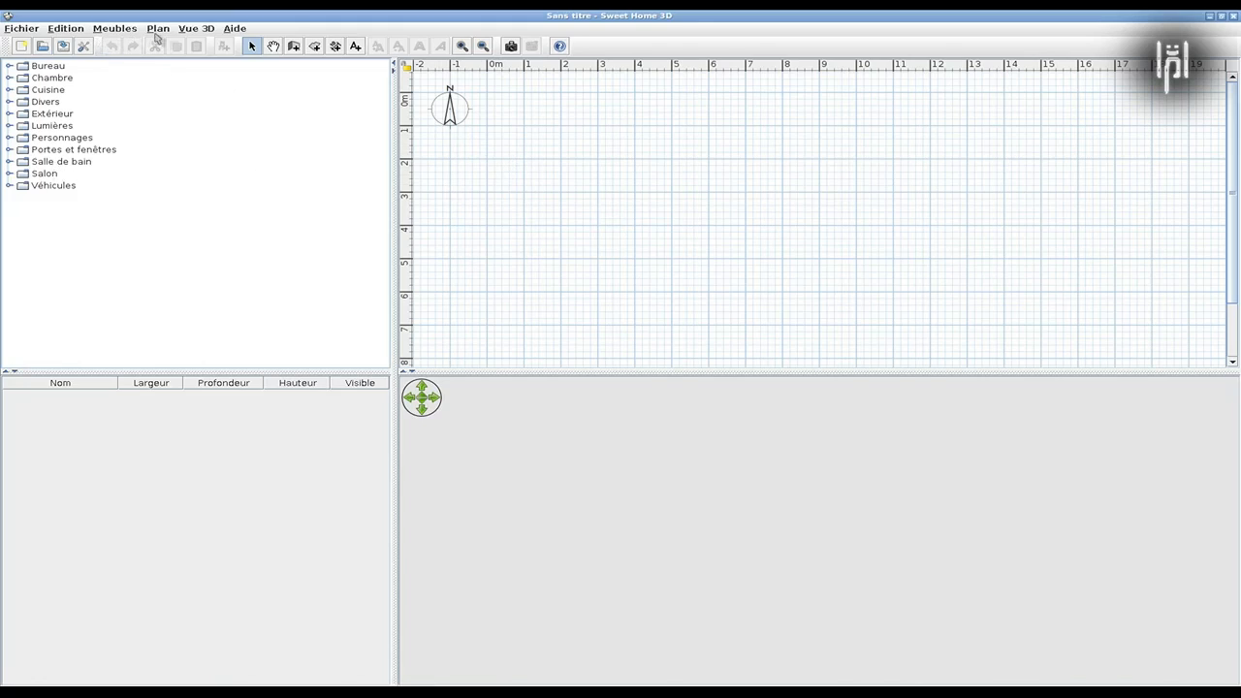
Step: Activate wall creation (Créer les murs) for the plan and dismiss its tip without disabling it
left_click(156, 30)
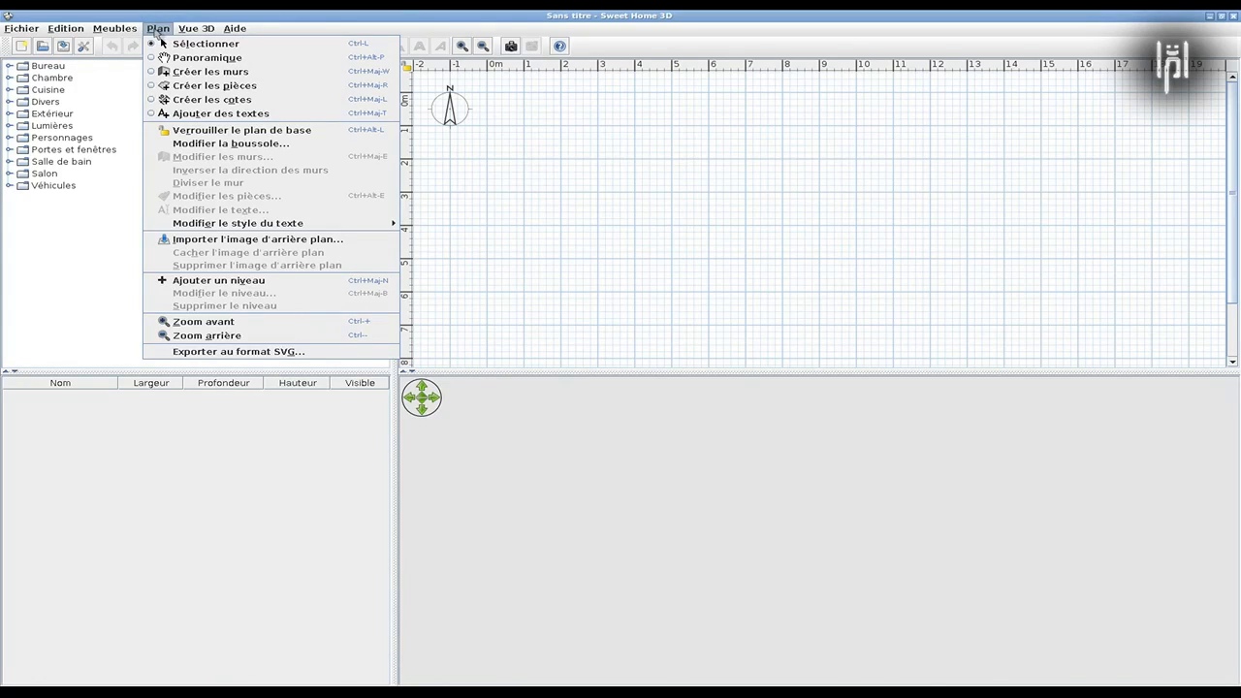
left_click(216, 76)
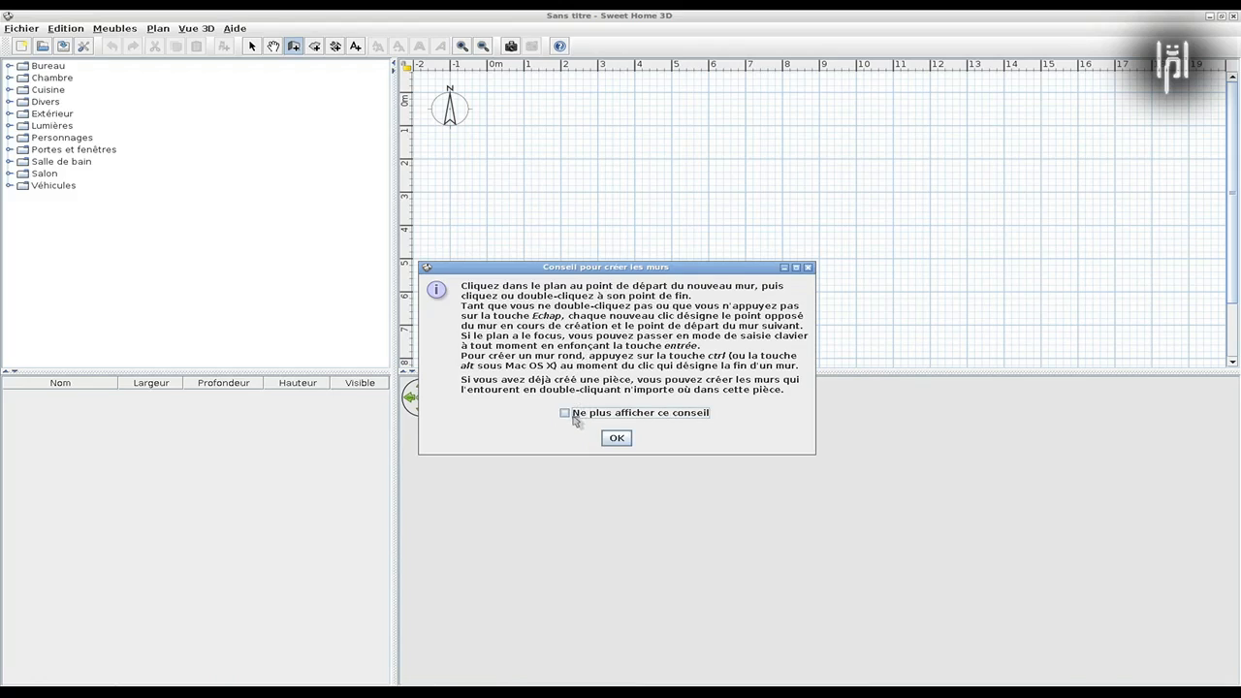
left_click(616, 439)
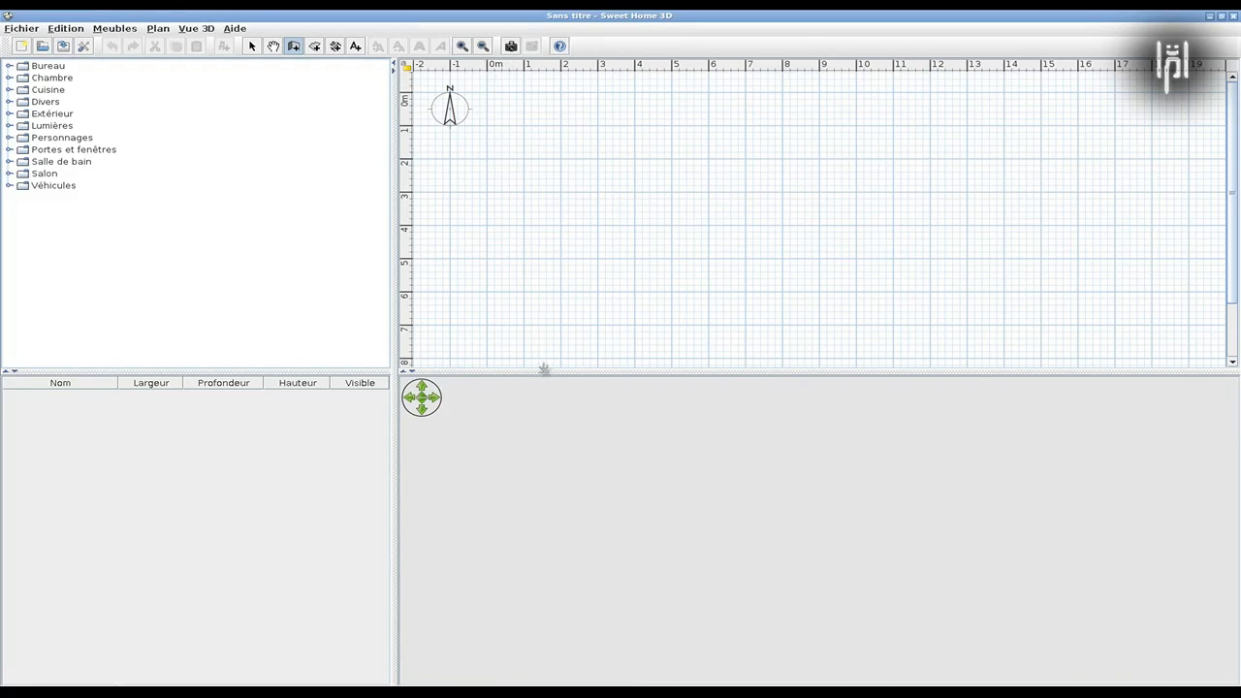
Step: Resize the panes so the 3D view is taller than the plan and the furniture catalogue slightly shorter than before
left_click_drag(544, 368, 550, 463)
left_click_drag(351, 370, 358, 457)
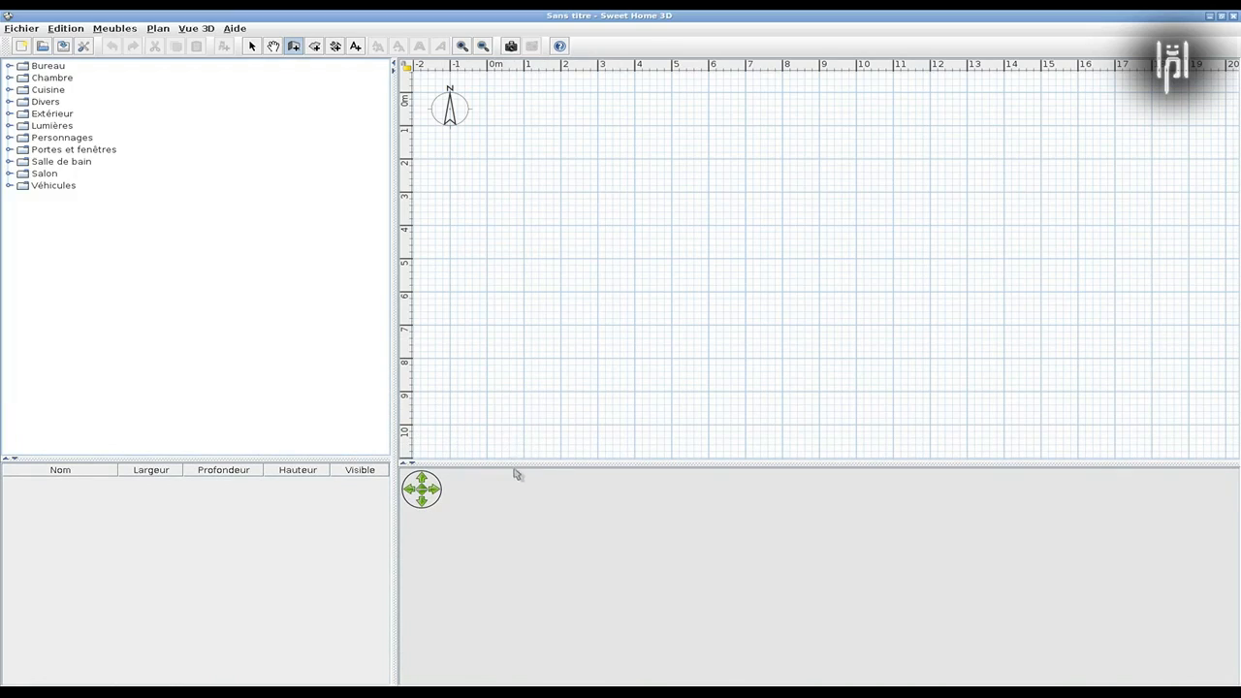
left_click_drag(517, 462, 457, 308)
left_click_drag(339, 456, 322, 352)
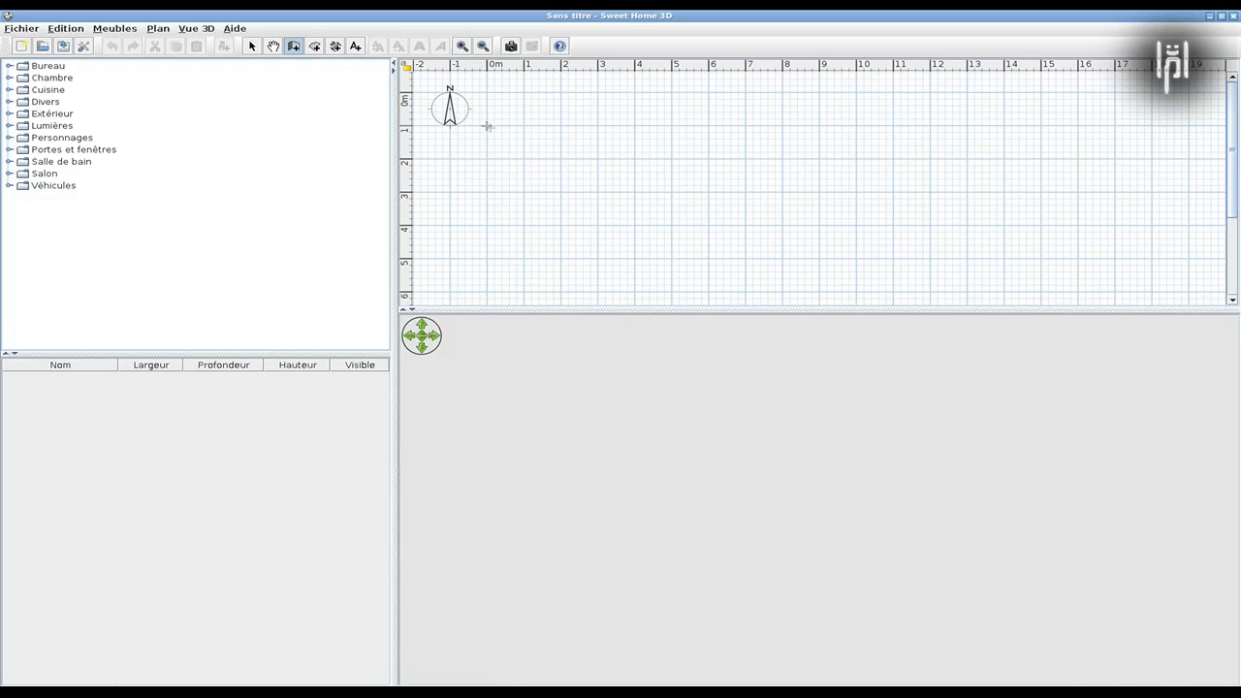
Step: Draw connected walls from 0 m: about 200 cm across, 102 cm down, 4 m across and 102 cm back up
left_click(488, 126)
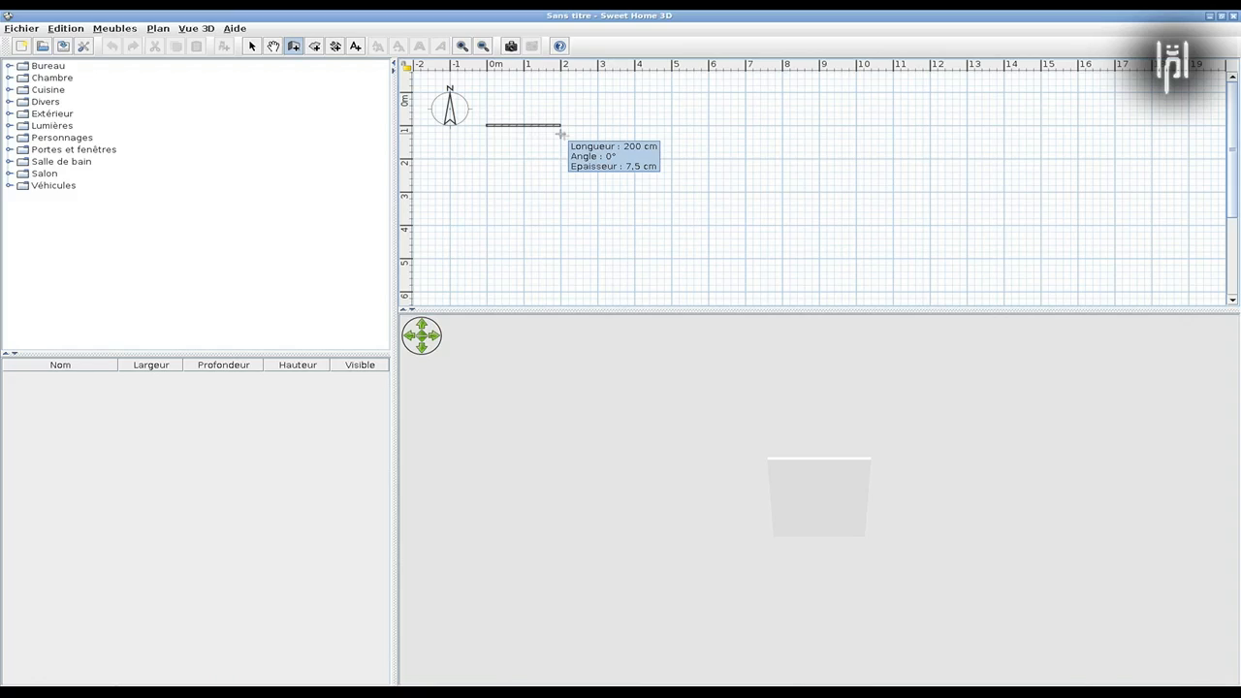
left_click(561, 130)
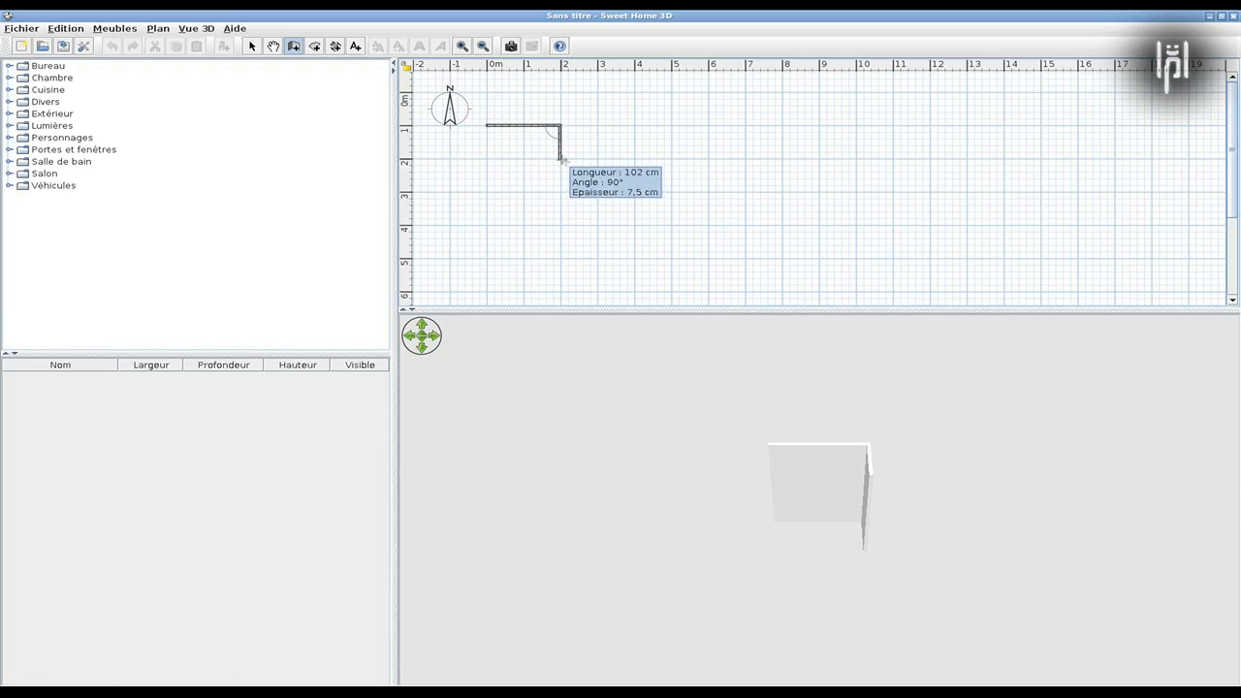
left_click(561, 159)
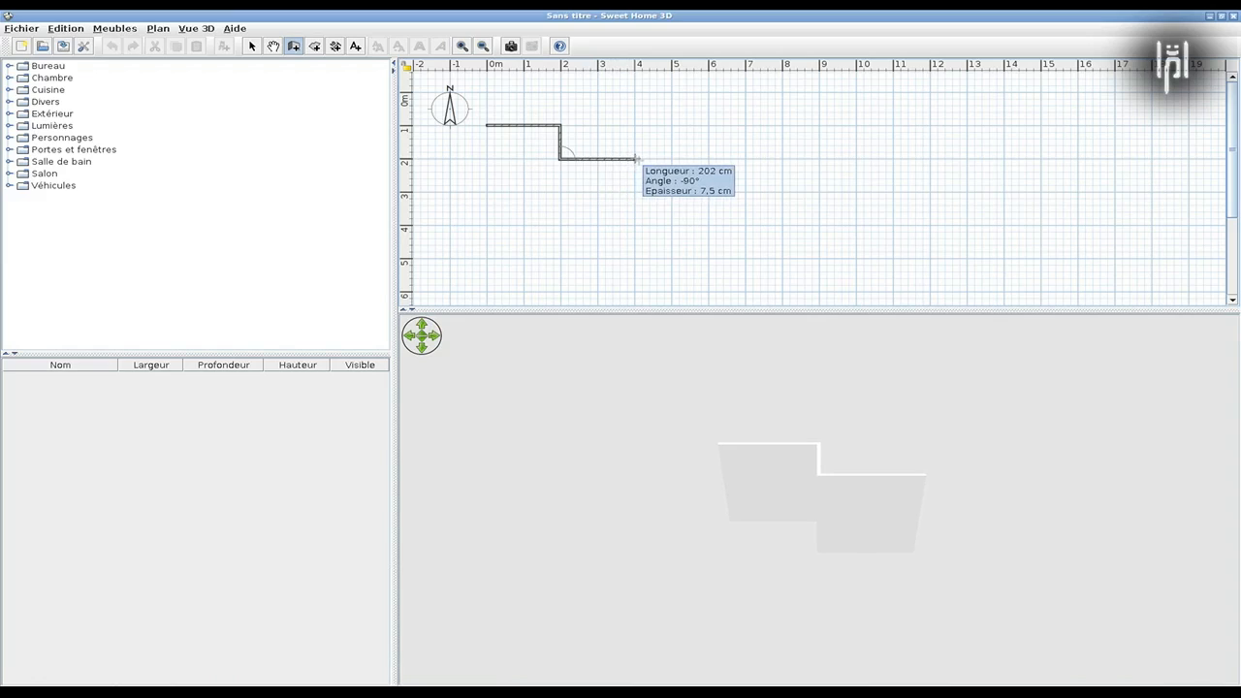
left_click(709, 158)
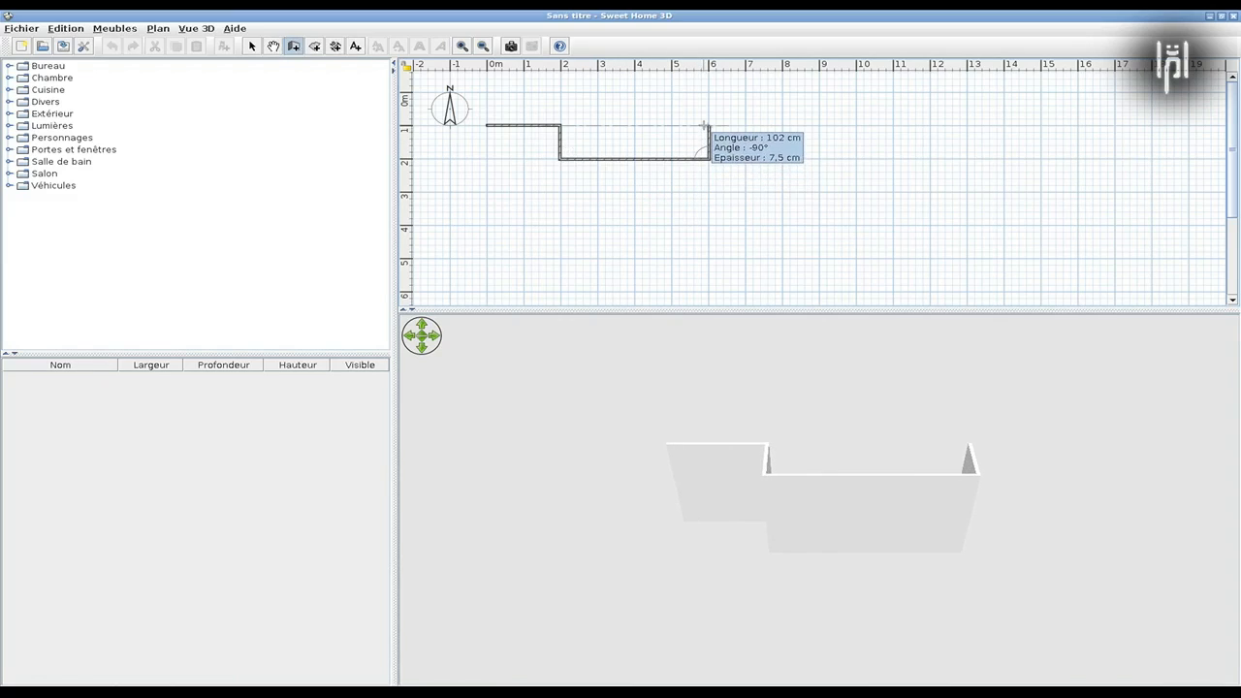
left_click(706, 125)
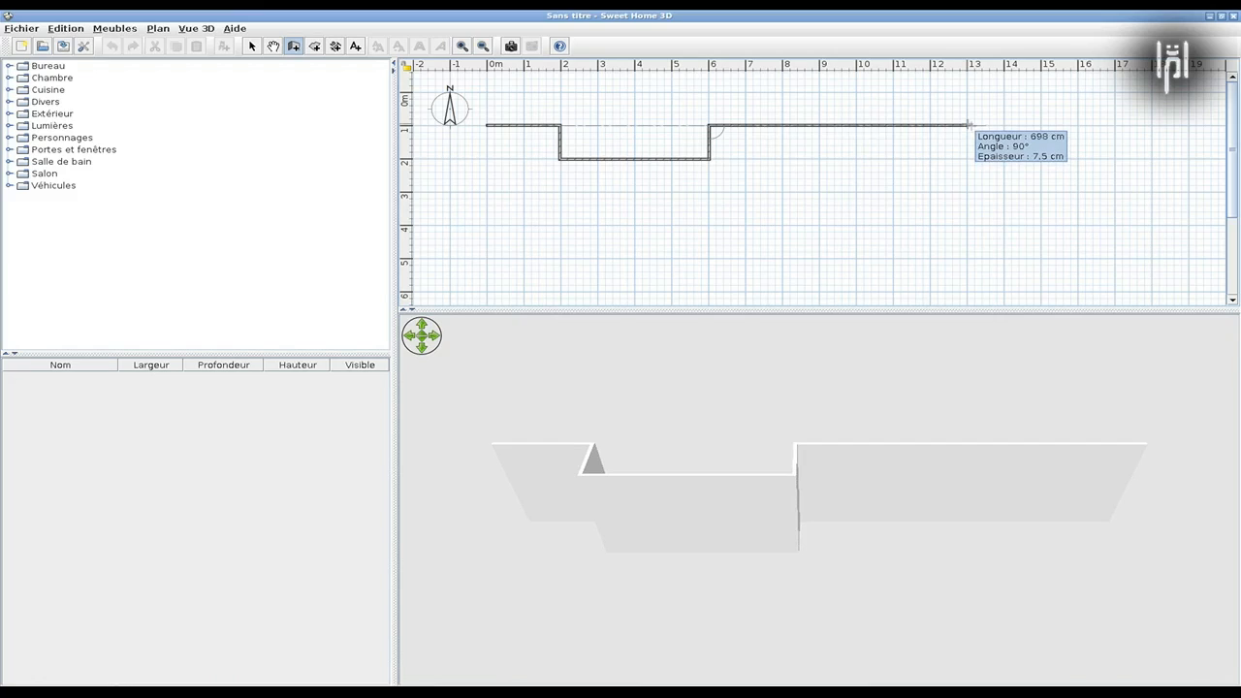
Step: Extend the connected walls about 698 cm across, 502 cm down and 1302 cm back, and finish the chain
left_click(967, 125)
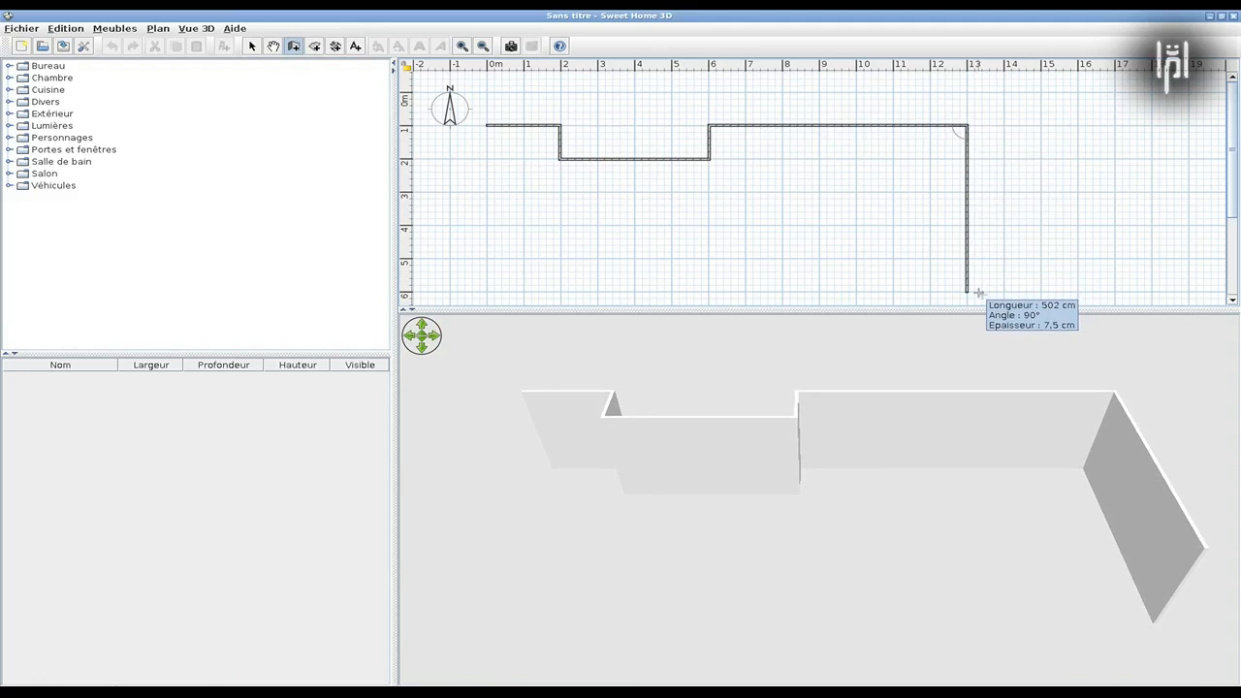
left_click(978, 293)
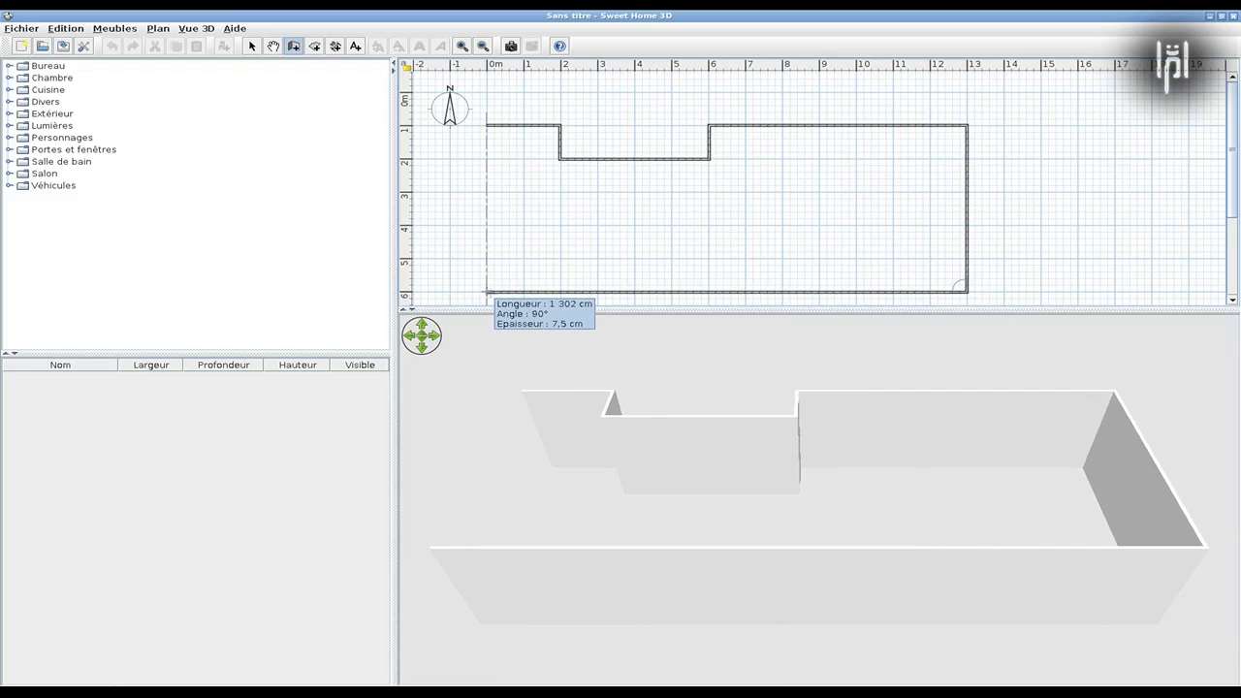
double_click(487, 291)
left_click(487, 291)
right_click(487, 129)
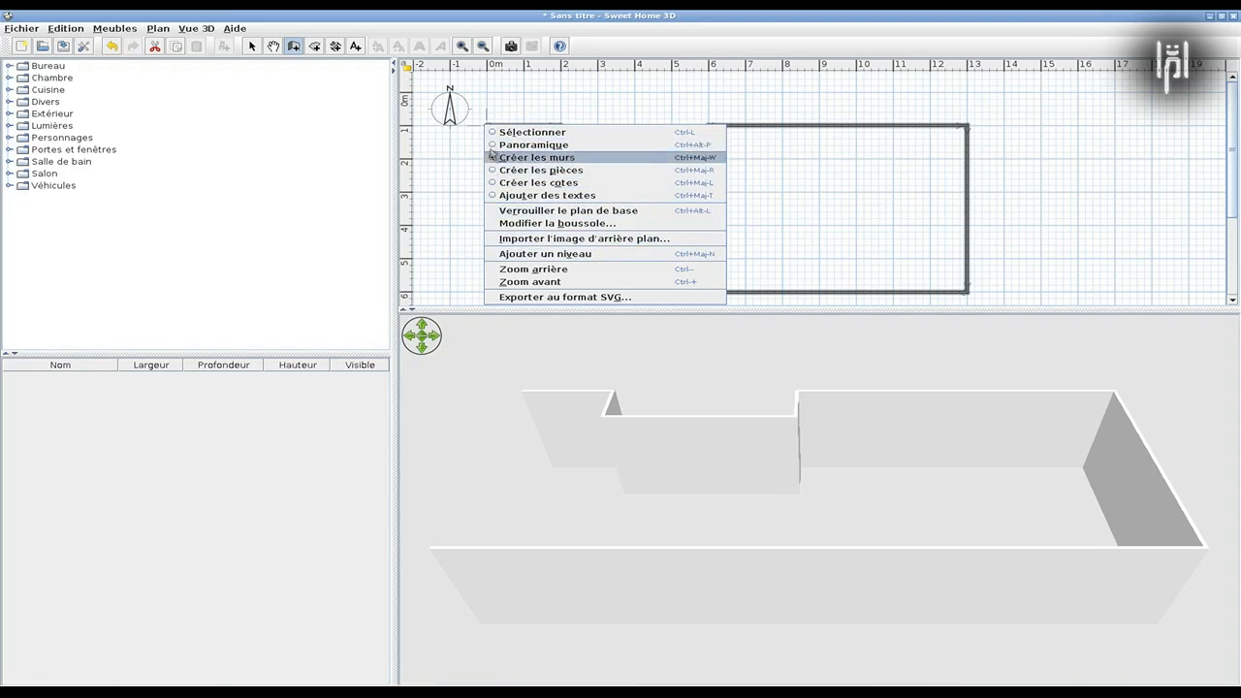
left_click(501, 29)
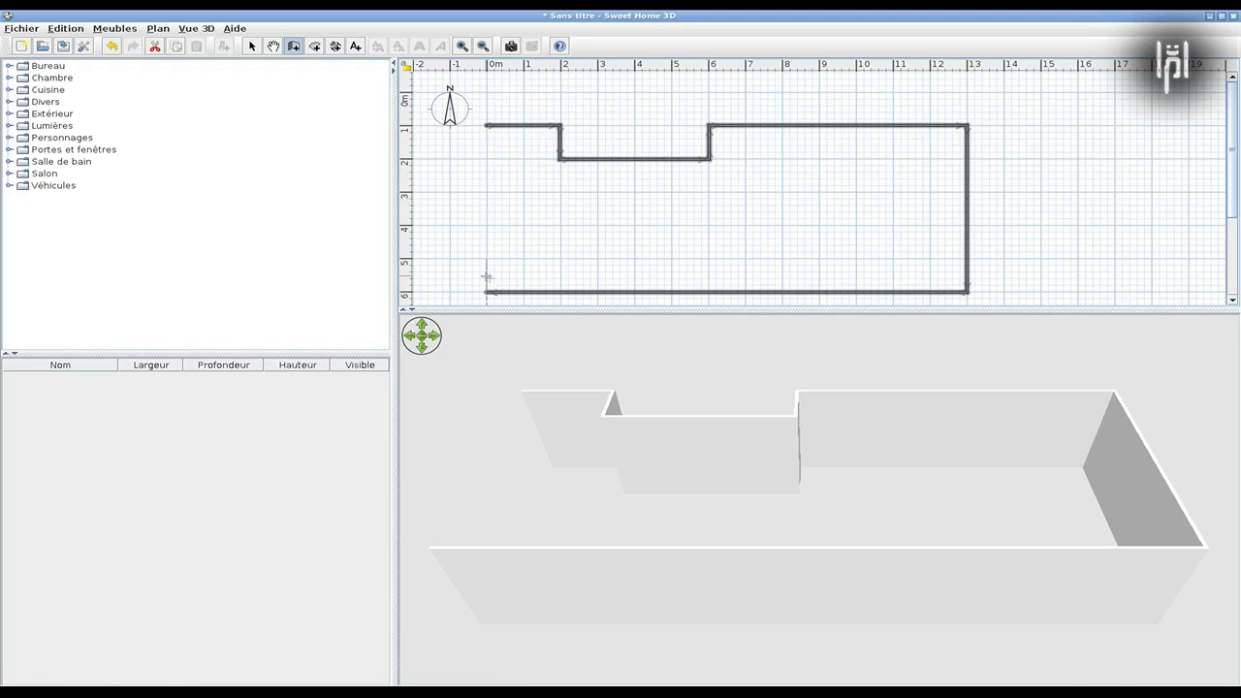
Step: Undo the irregular outline and draw a closed rectangle of walls about 902 cm wide and 4 m deep from the 1 m mark
key("ctrl+z")
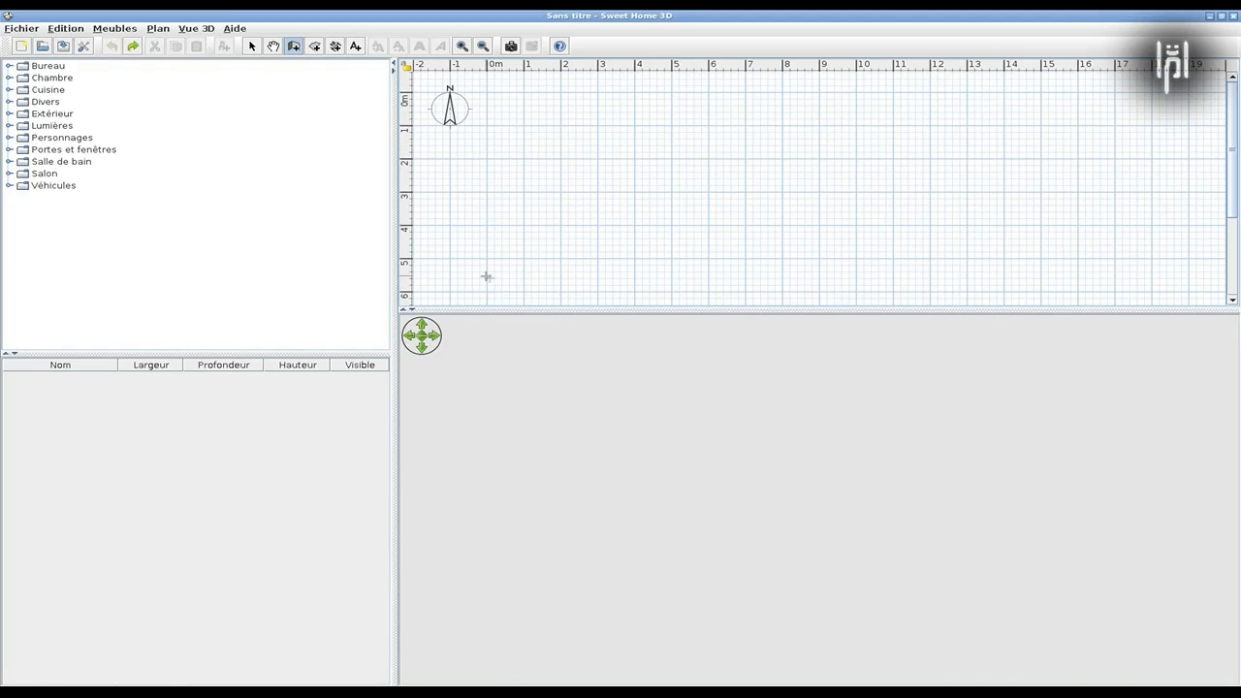
left_click(523, 125)
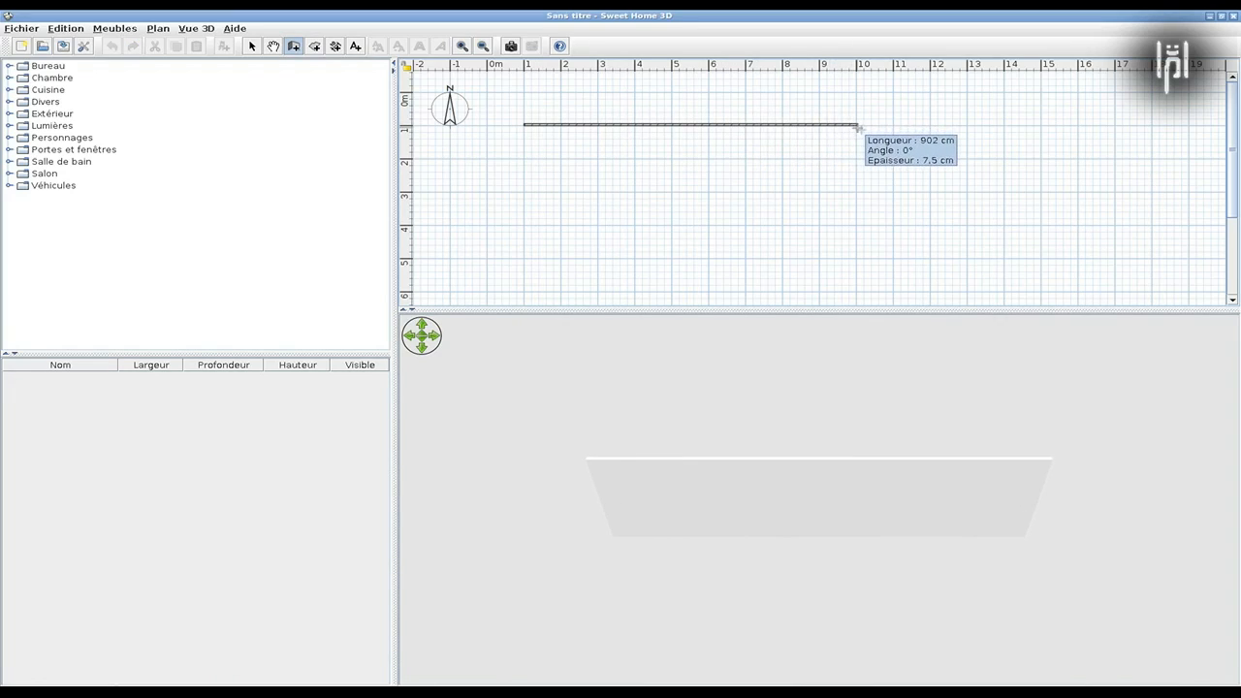
left_click(857, 125)
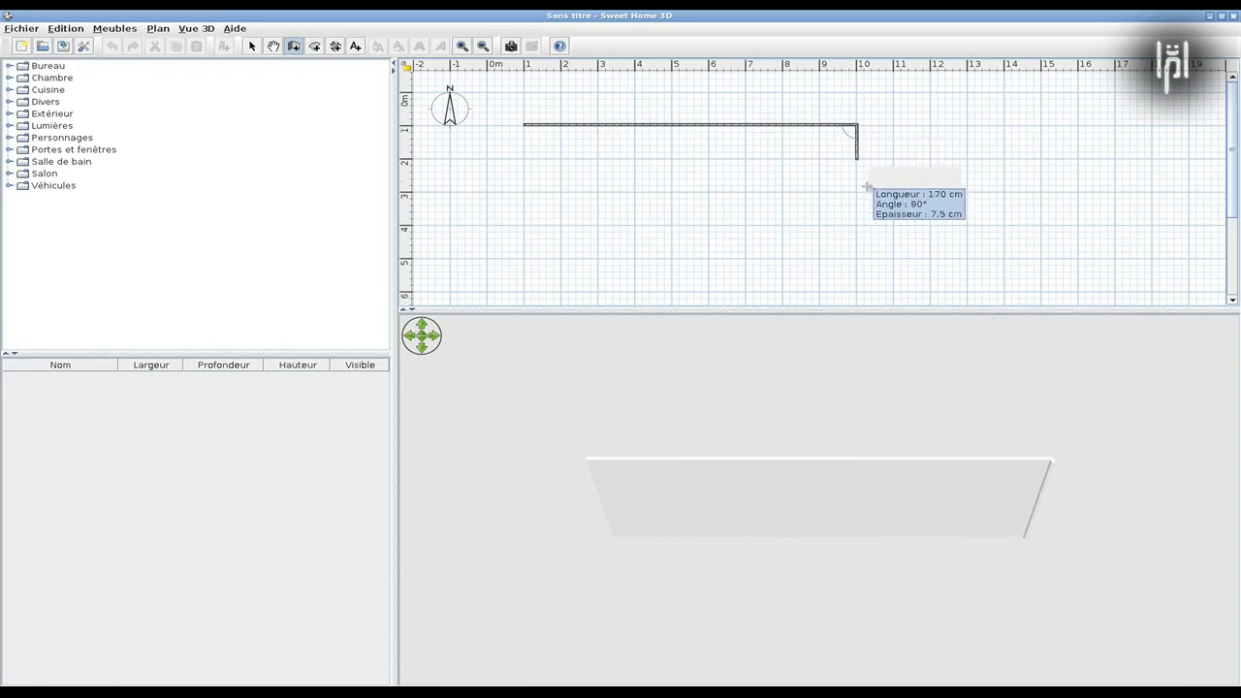
left_click(859, 259)
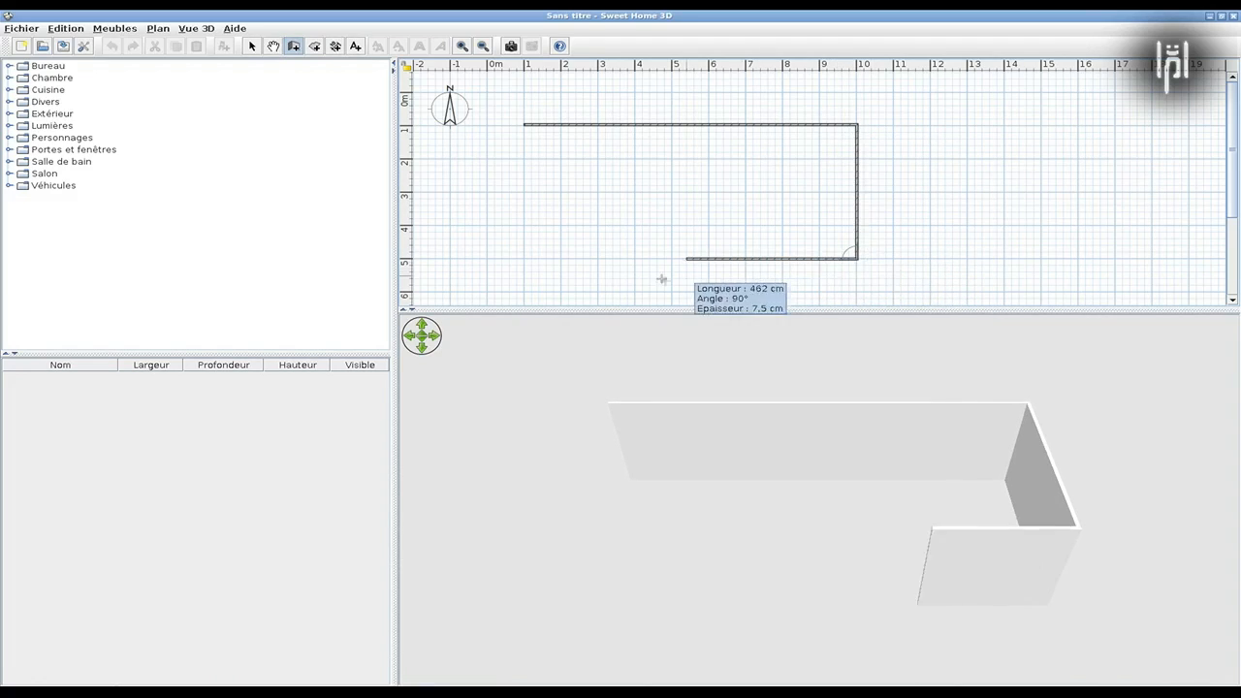
left_click(524, 280)
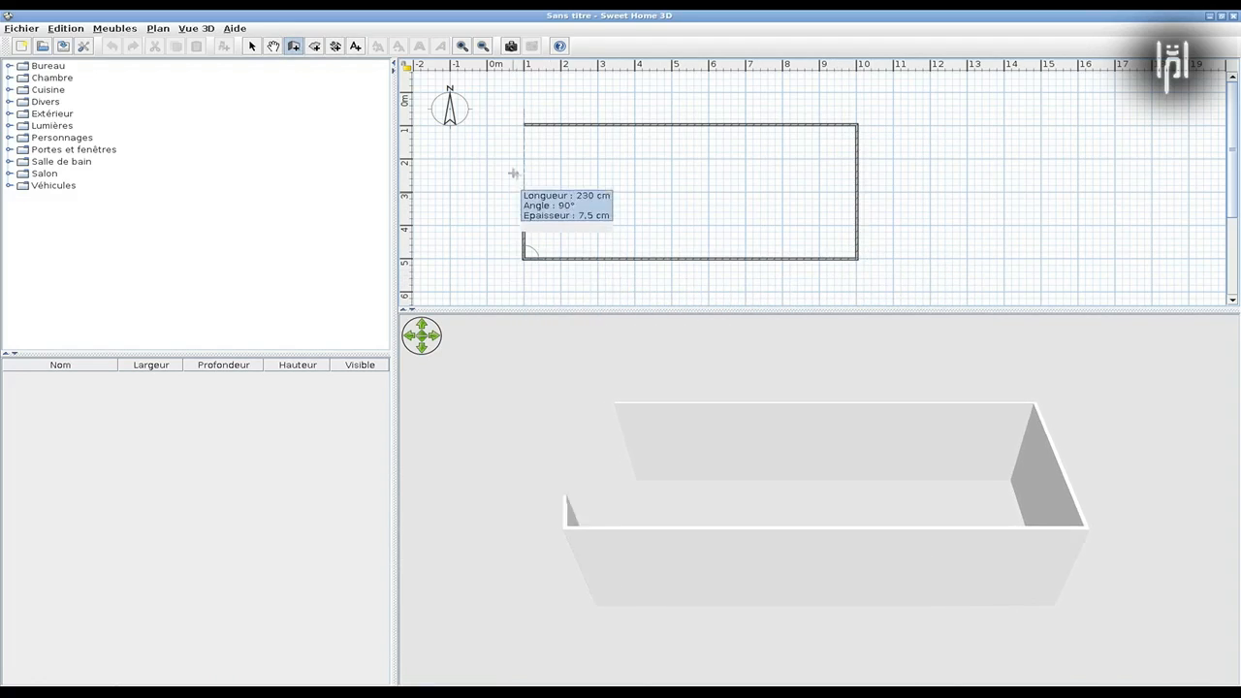
double_click(524, 124)
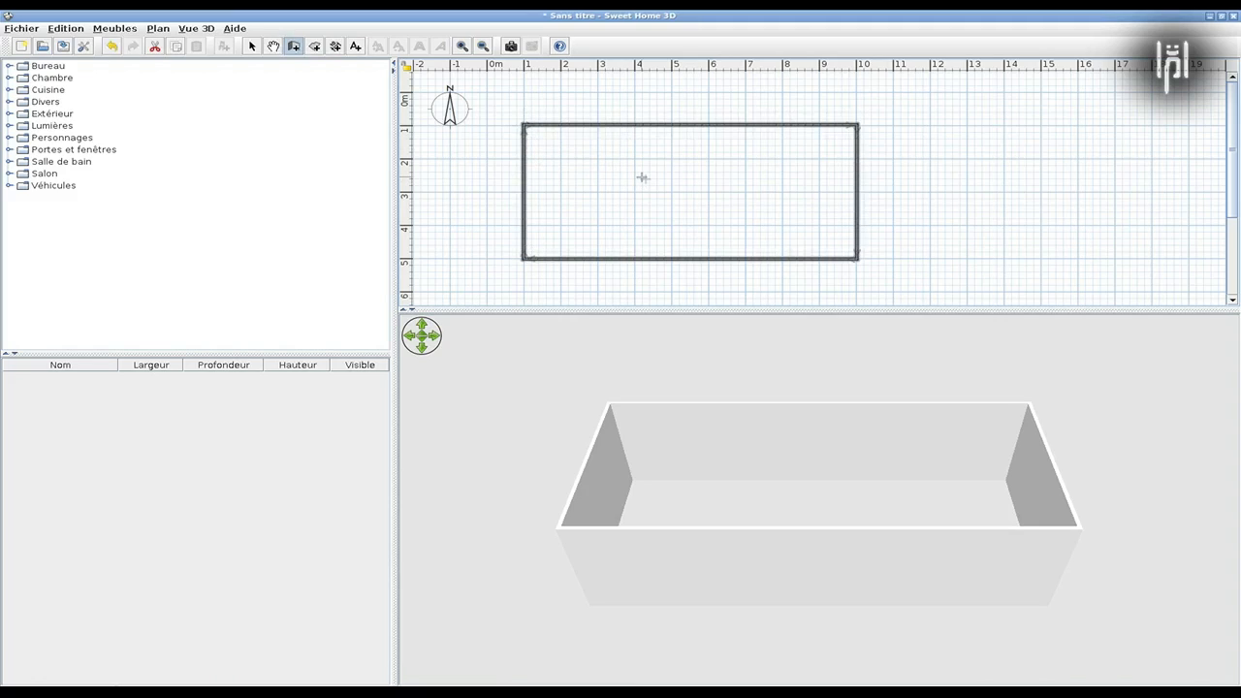
Step: Examine the rectangular room in the 3D view at different zoom levels and from a rotated angle
left_click_drag(679, 415, 705, 459)
scroll(707, 459, "down", 2)
scroll(707, 458, "up", 4)
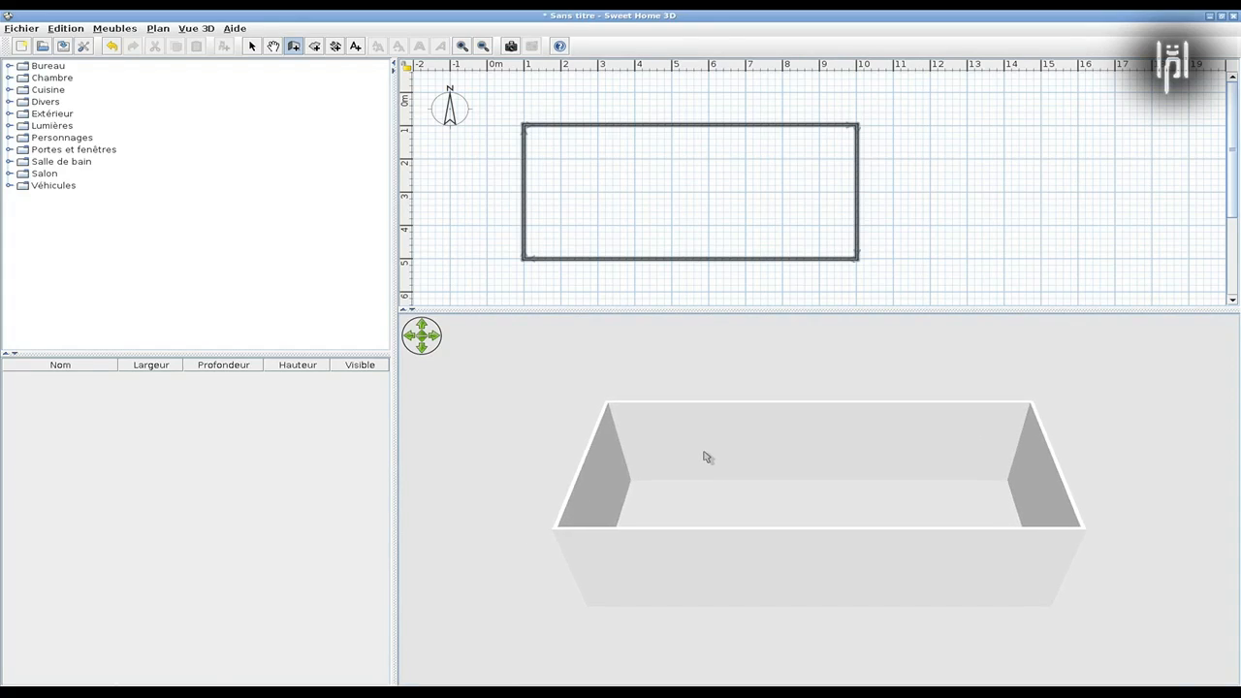
scroll(705, 464, "down", 4)
scroll(706, 463, "up", 2)
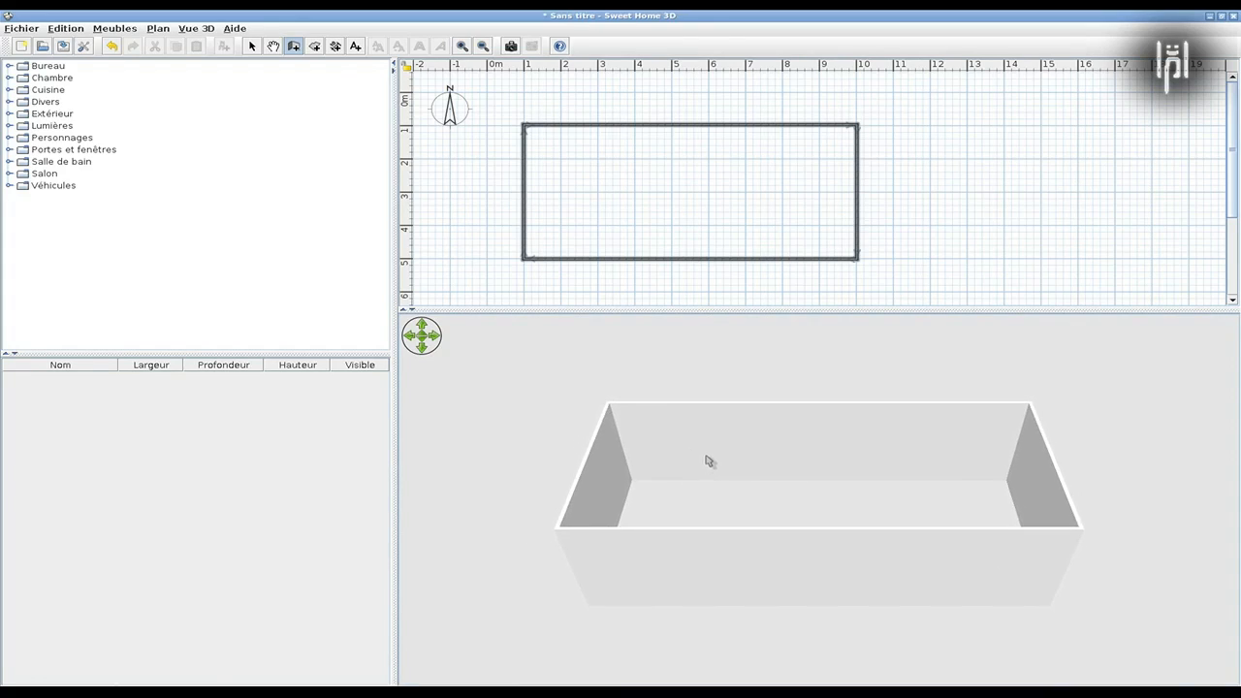
scroll(713, 480, "down", 3)
scroll(726, 465, "up", 3)
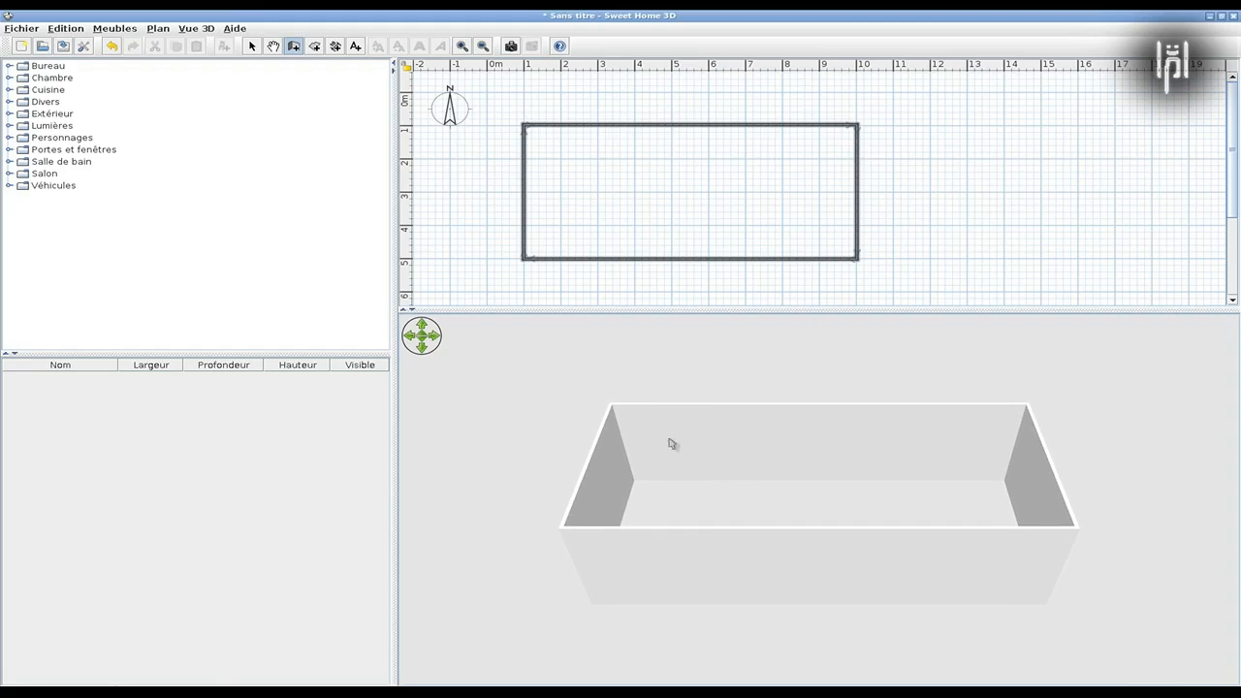
left_click(422, 350)
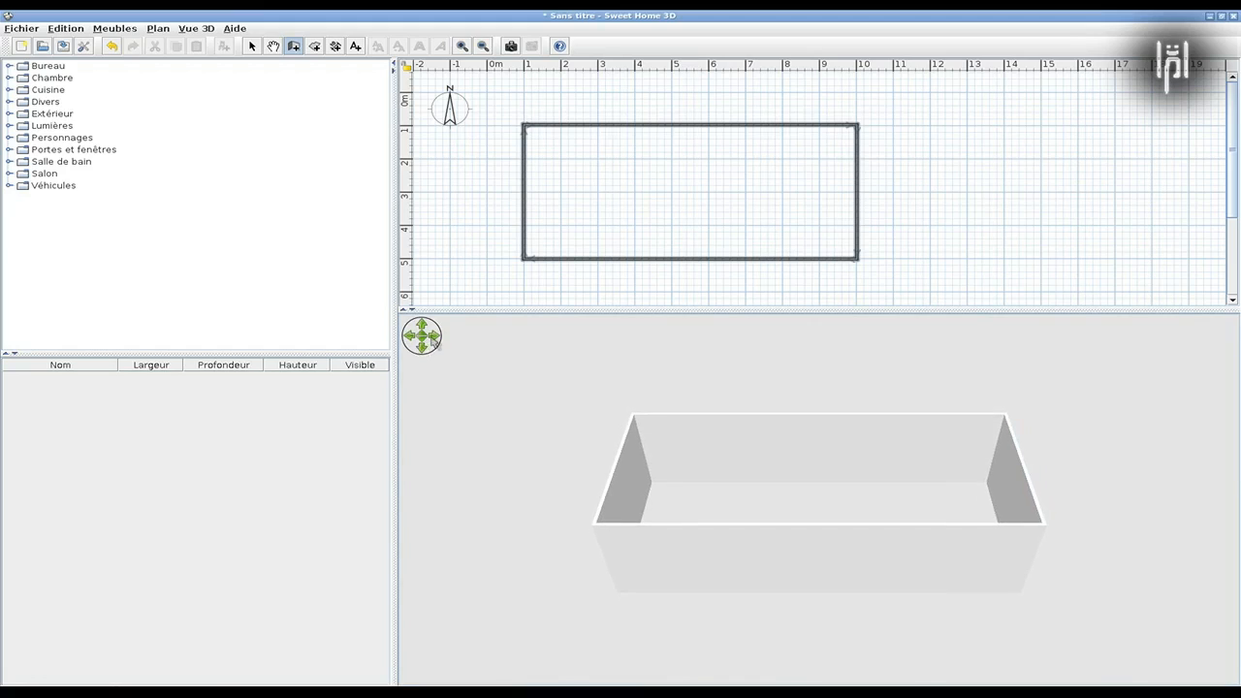
left_click(433, 340)
left_click(411, 338)
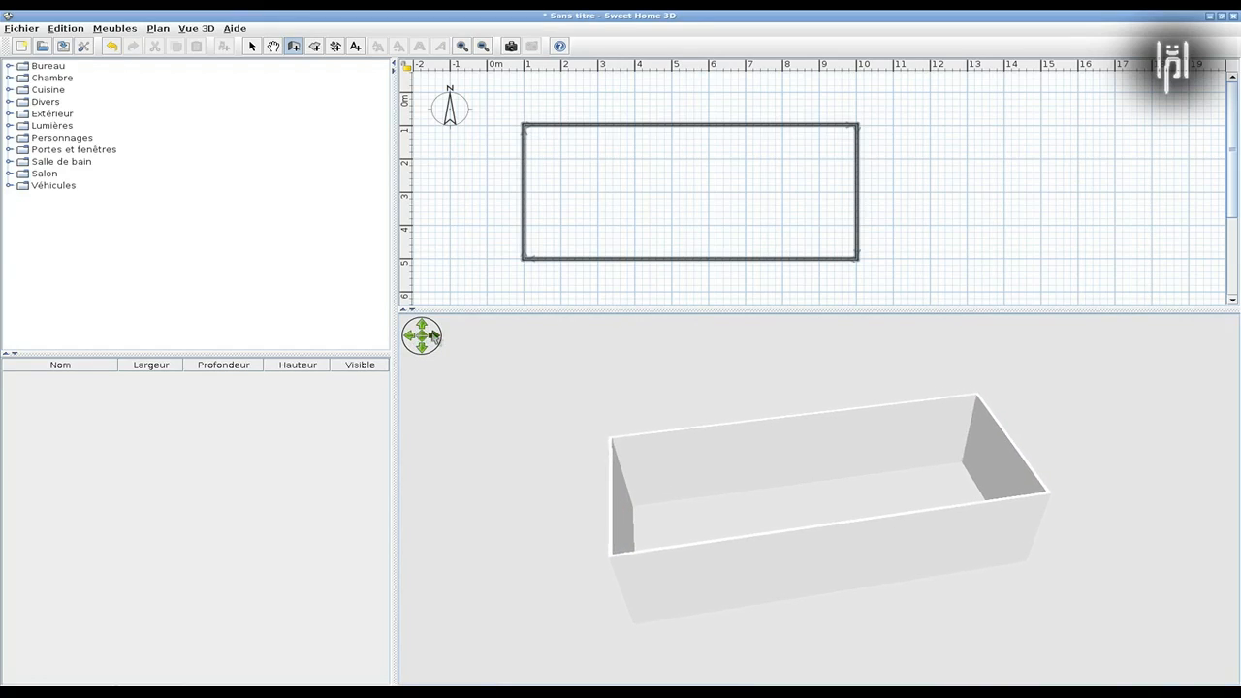
left_click(434, 337)
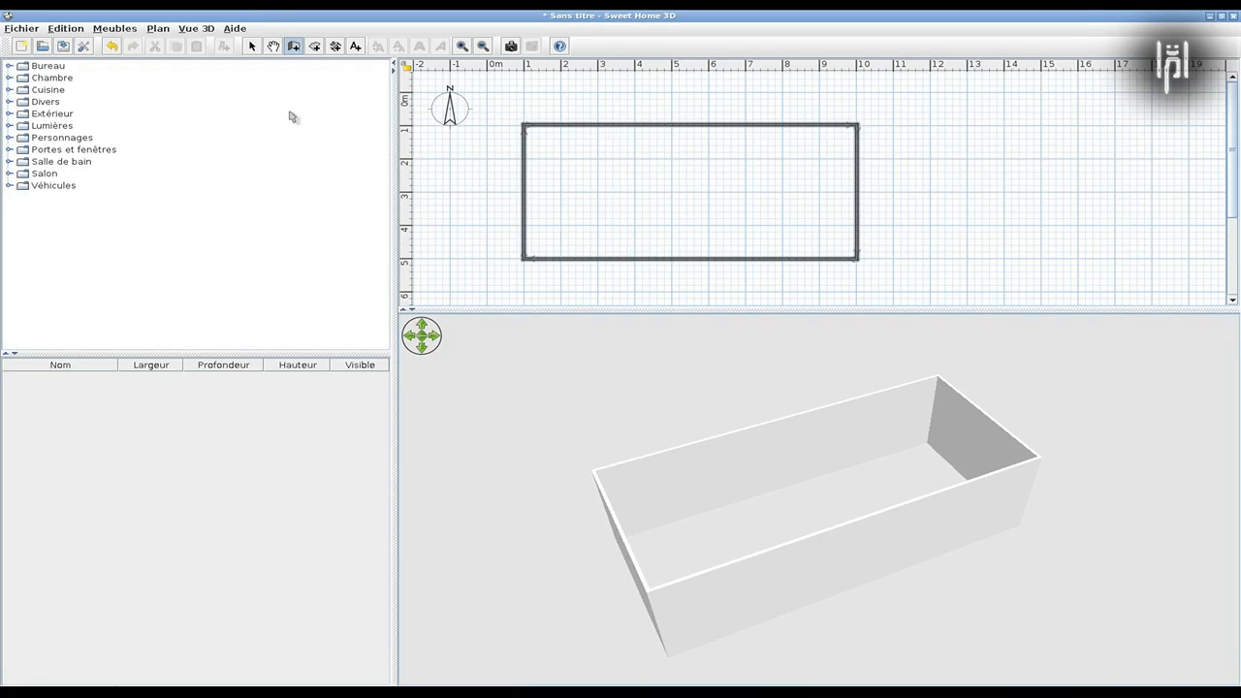
Step: Expand the Portes et fenêtres category in the furniture catalogue
left_click(157, 28)
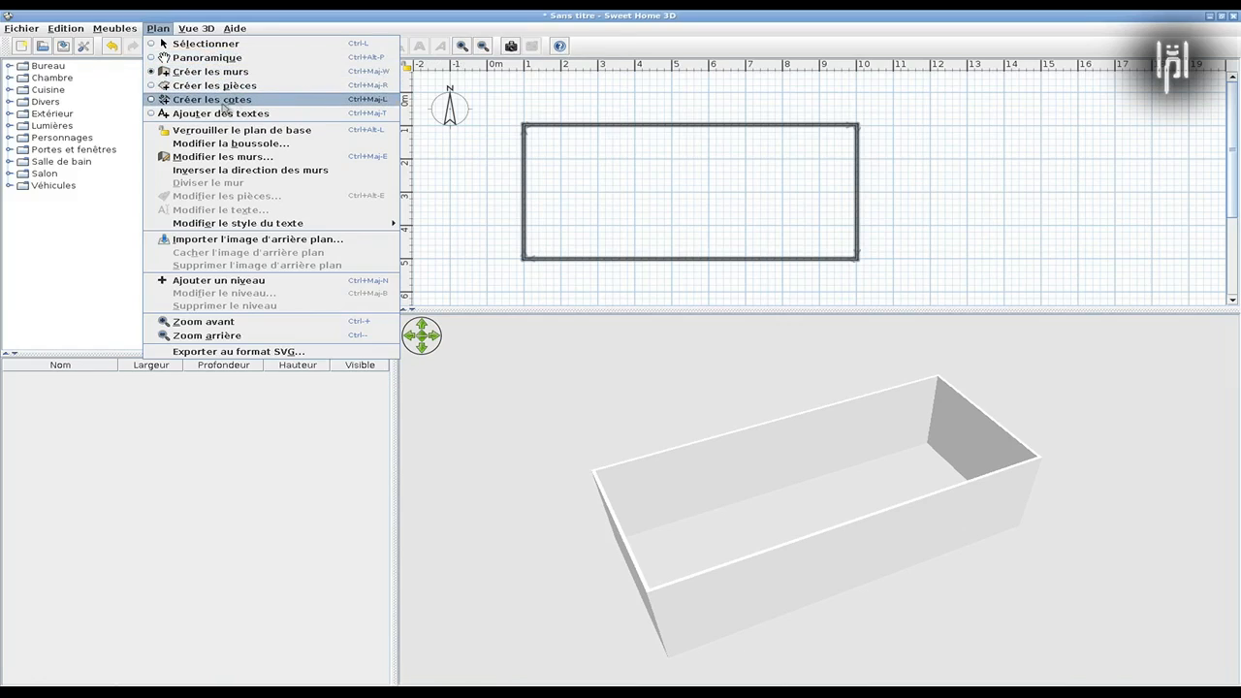
left_click(60, 153)
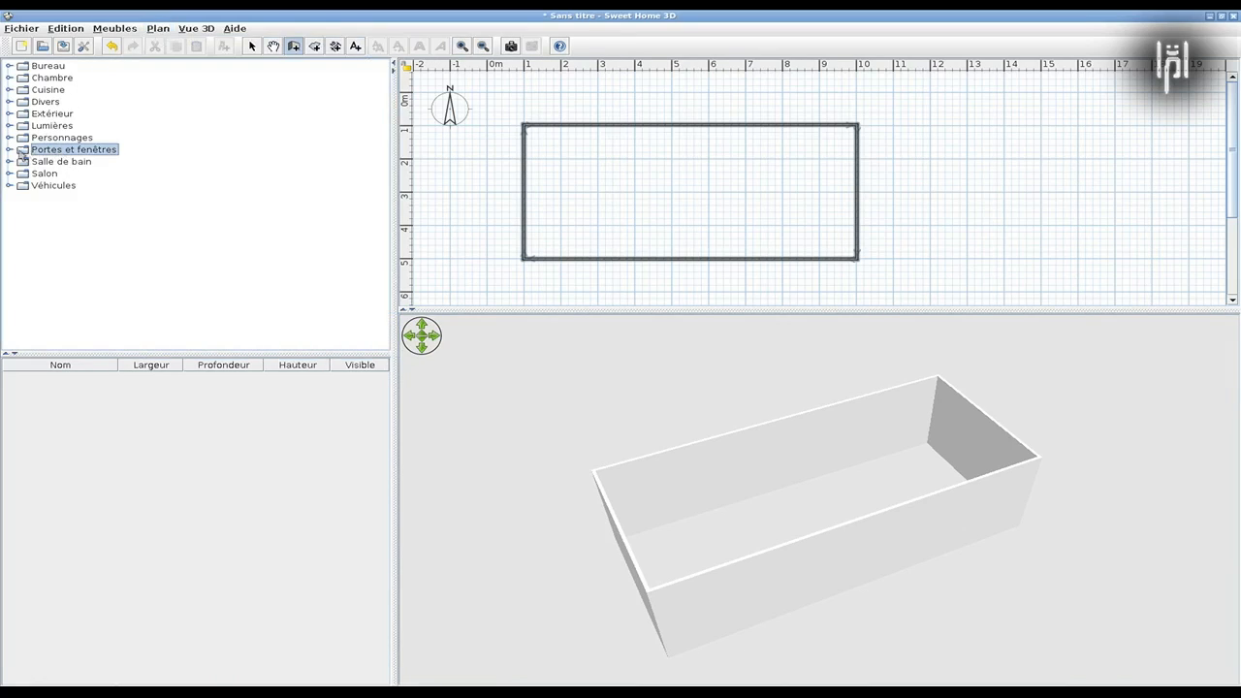
left_click(11, 152)
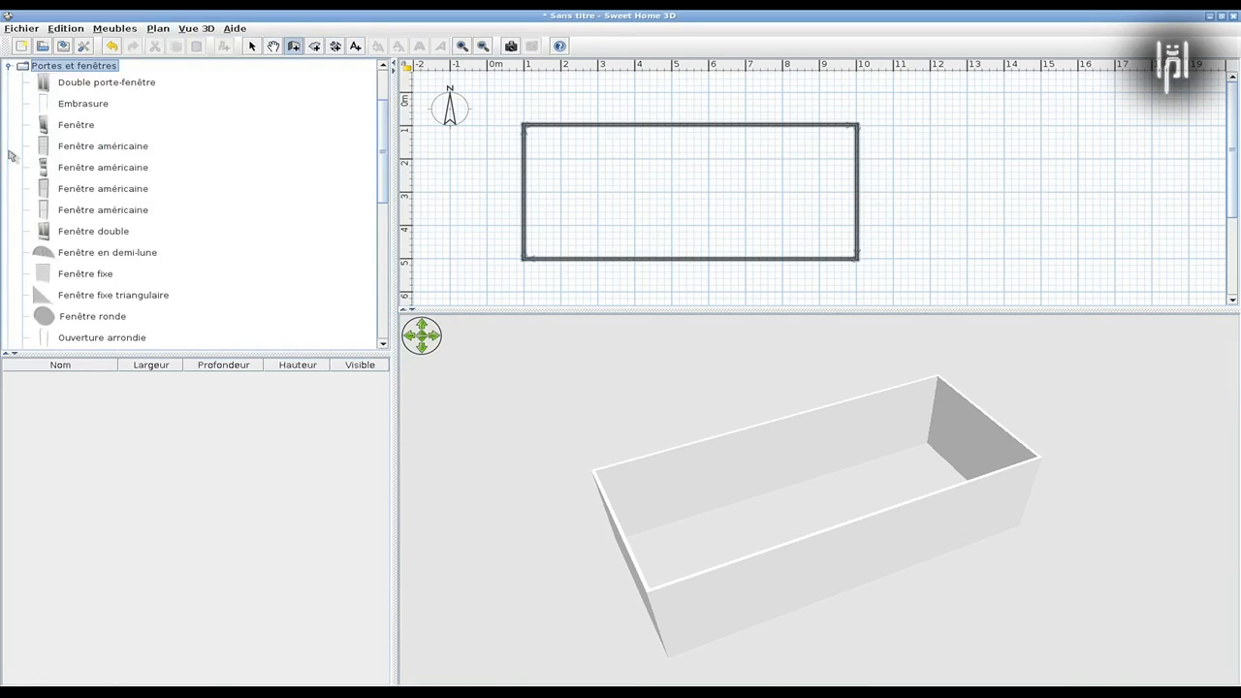
Step: Place a Double porte-fenêtre at about 3 m and a Fenêtre at about 8 m on the plan's upper wall
left_click(82, 87)
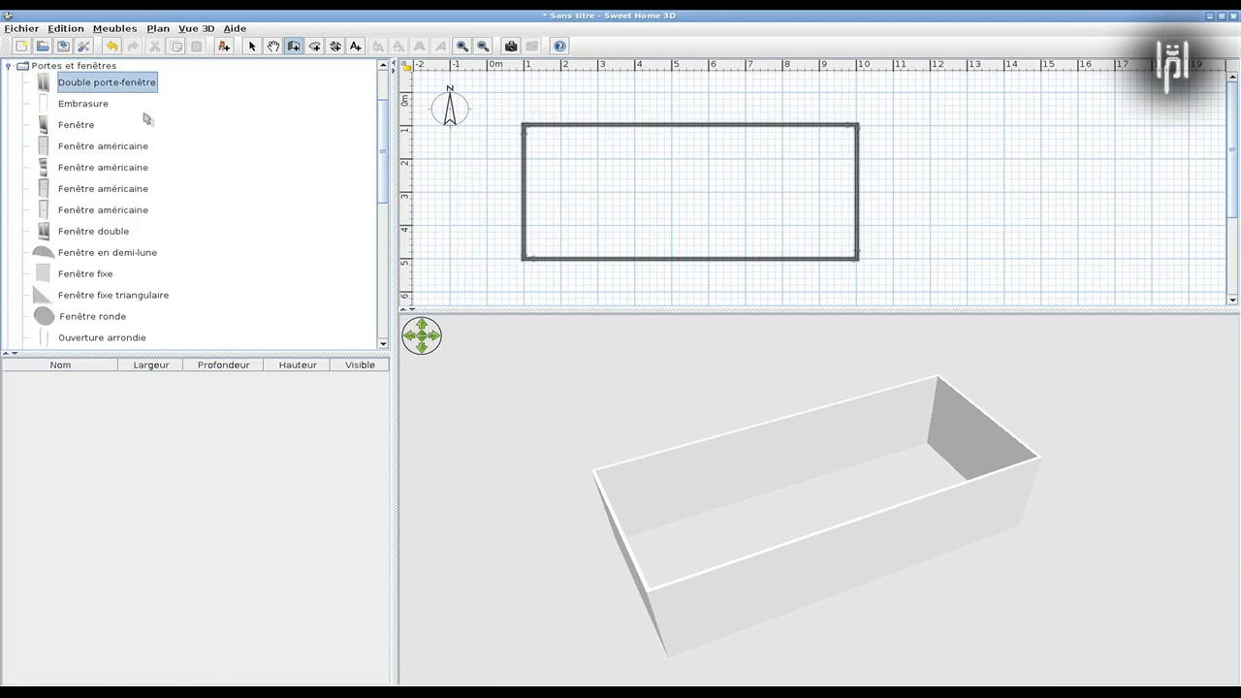
left_click_drag(106, 88, 596, 121)
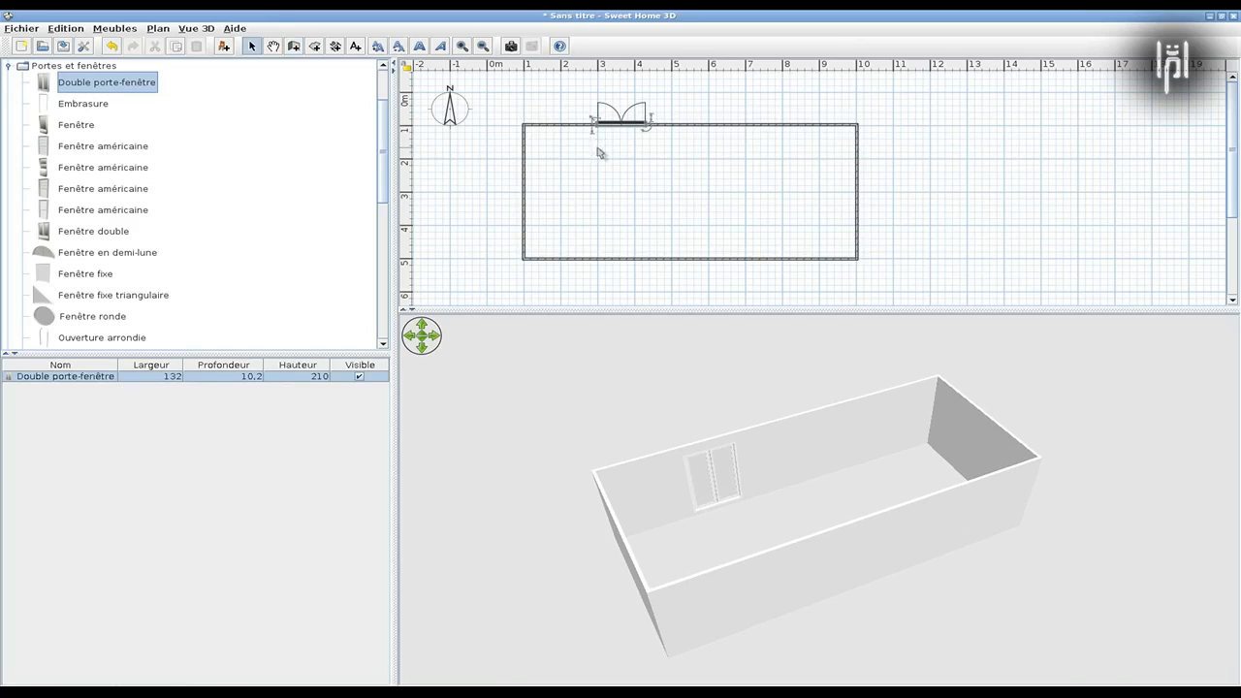
scroll(714, 500, "up", 8)
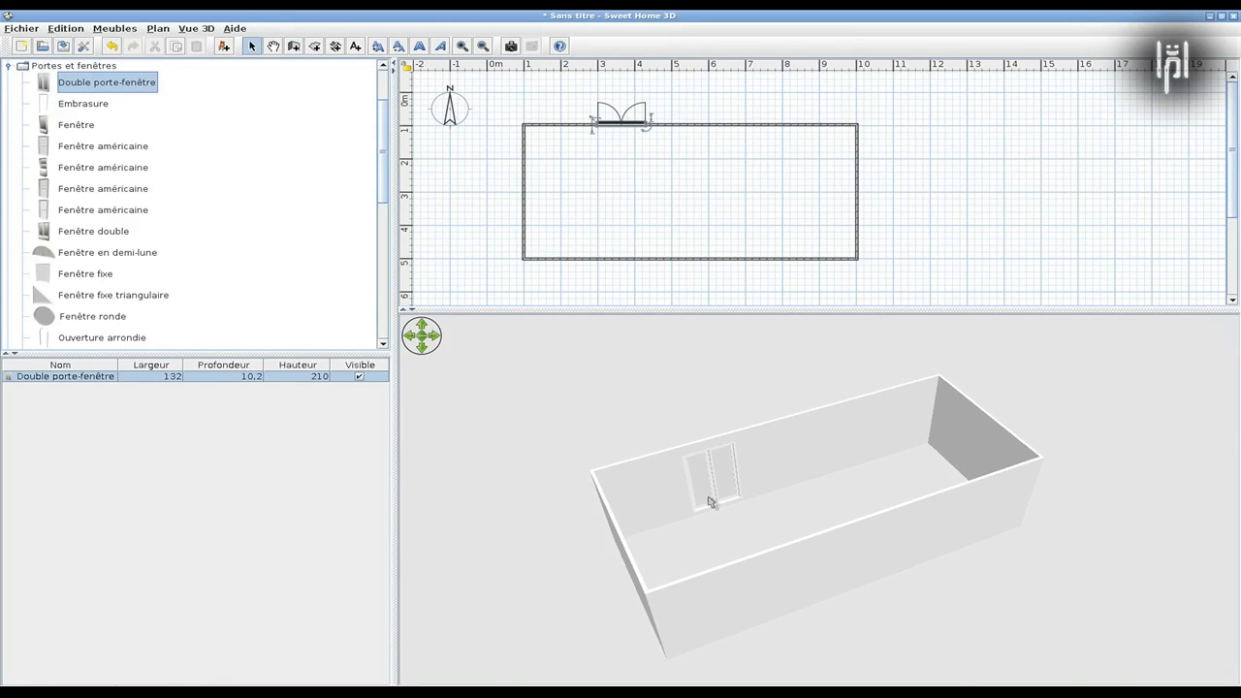
scroll(693, 477, "up", 5)
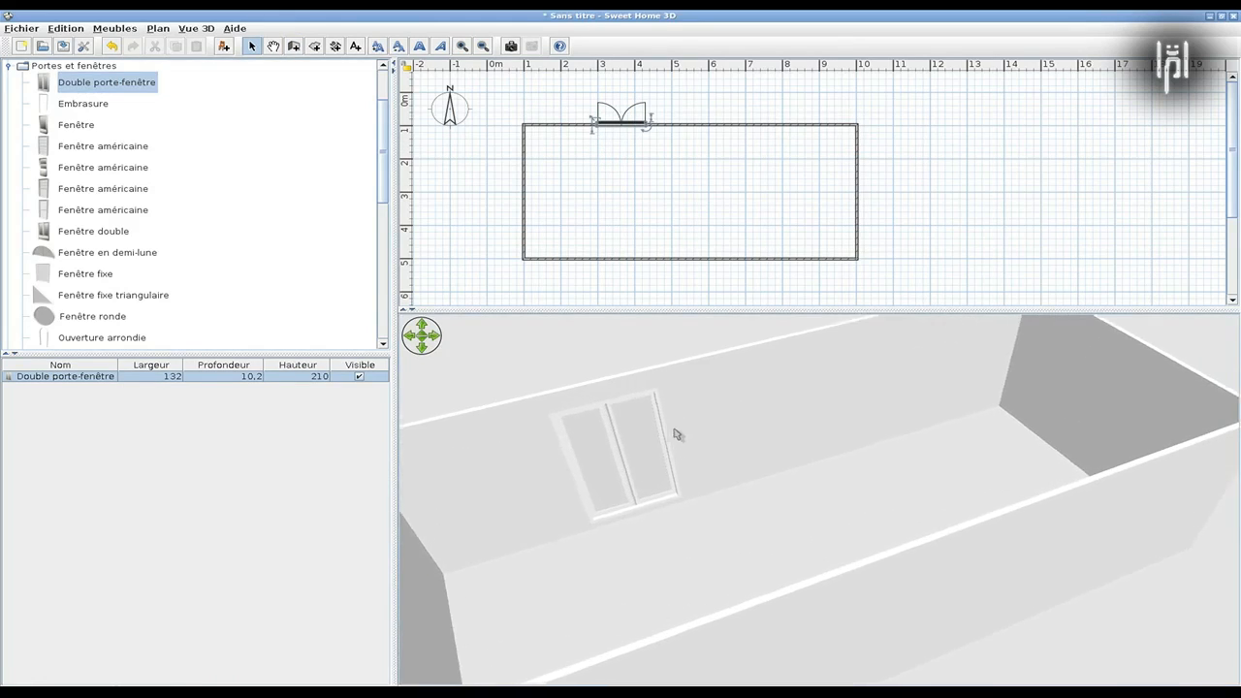
scroll(612, 473, "up", 1)
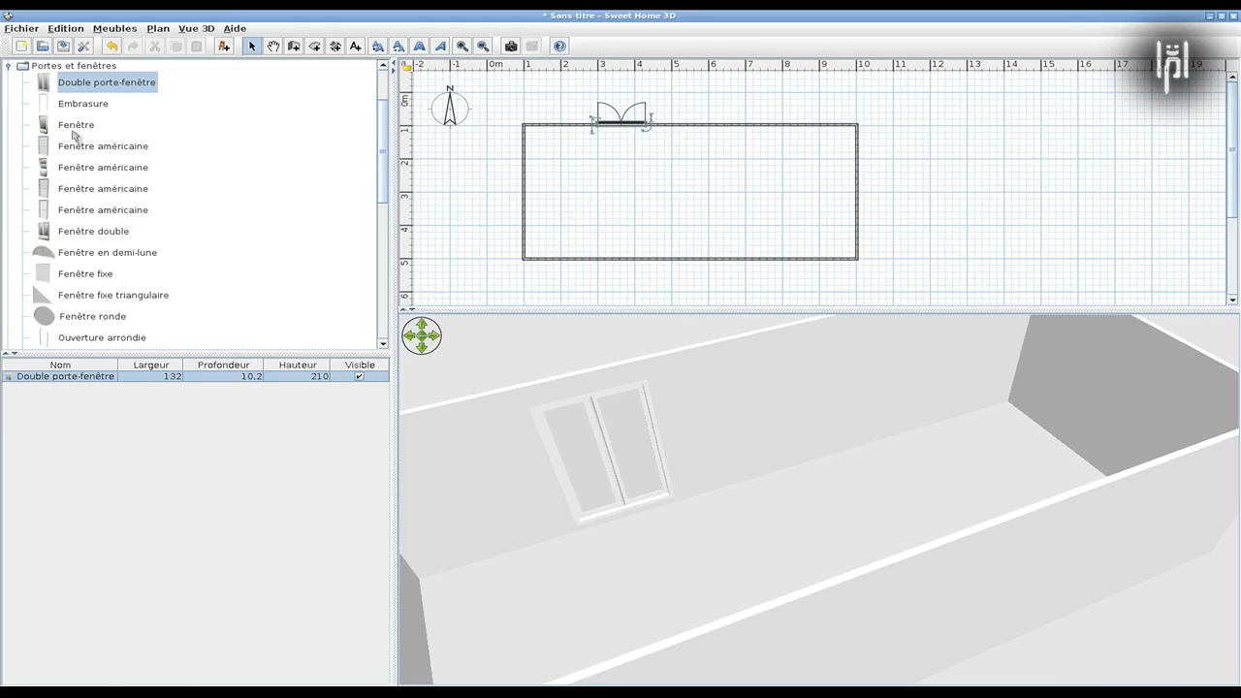
left_click(76, 125)
left_click_drag(74, 129, 784, 127)
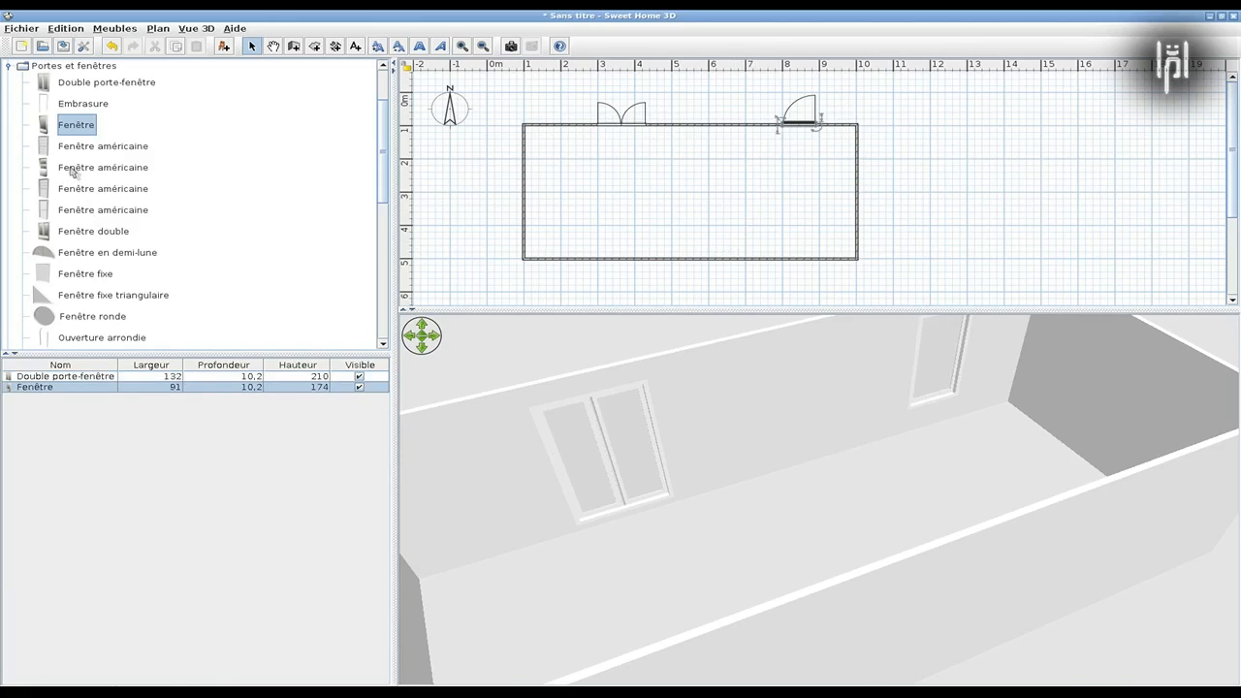
Step: Delete the Double porte-fenêtre and the Fenêtre from the upper wall
scroll(106, 199, "down", 3)
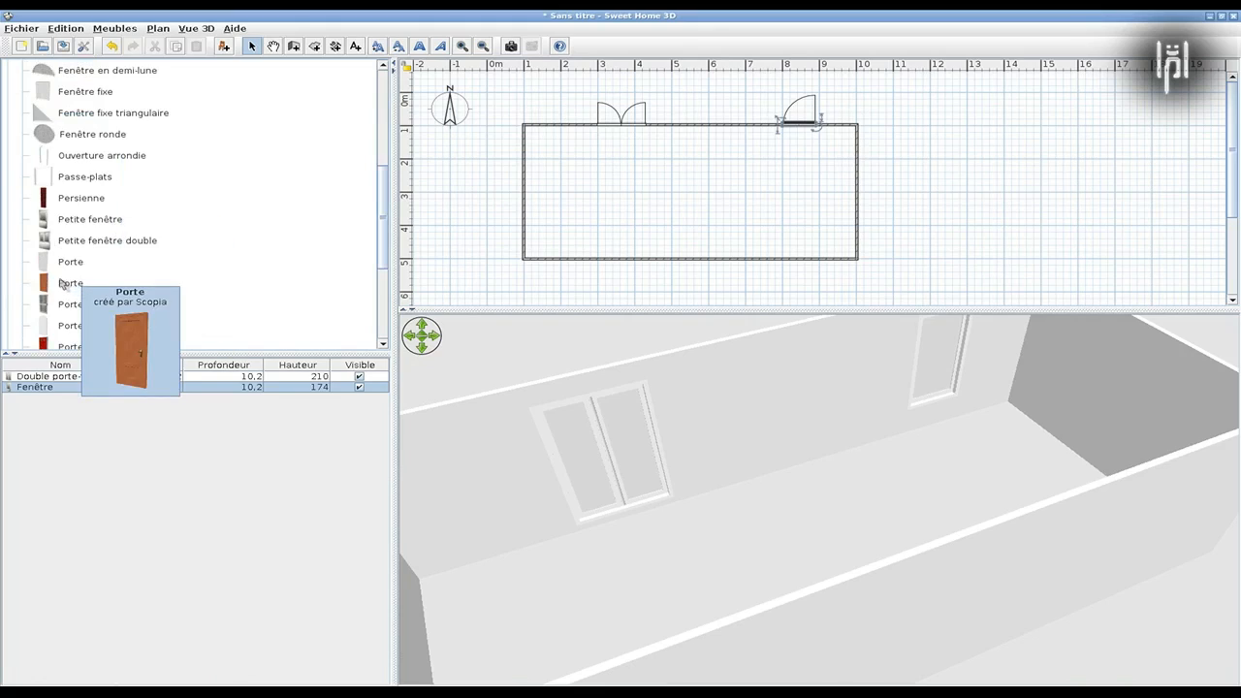
left_click(621, 123)
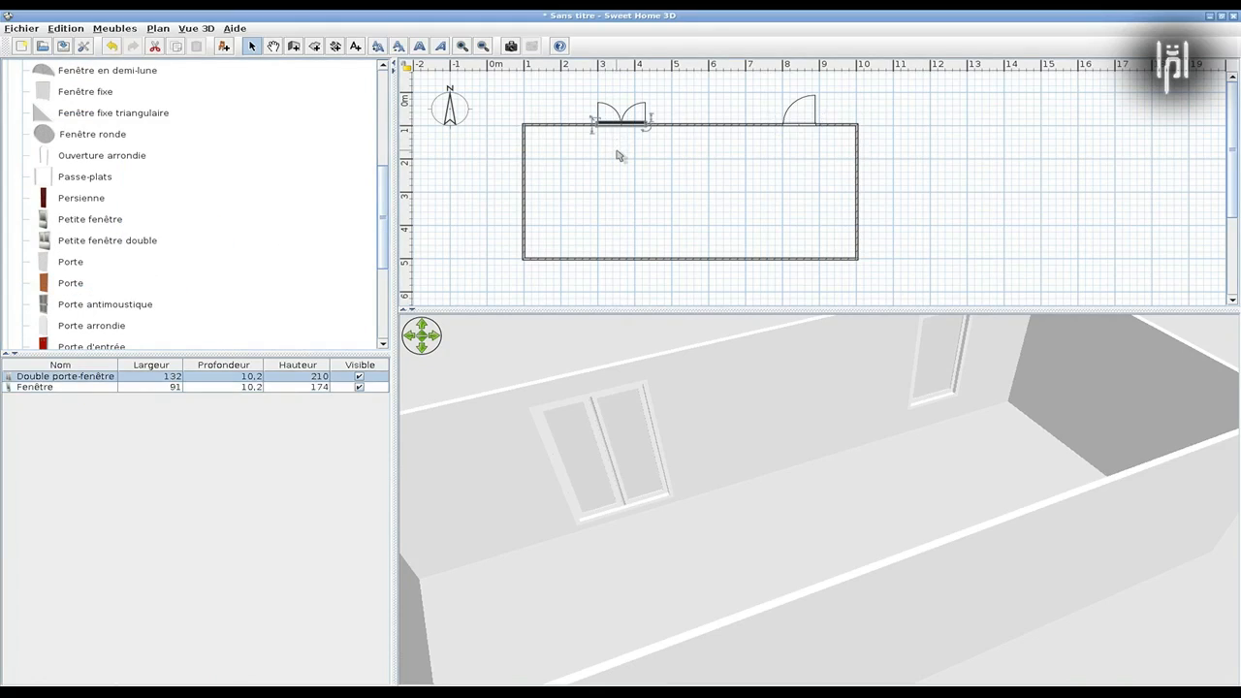
key("Delete")
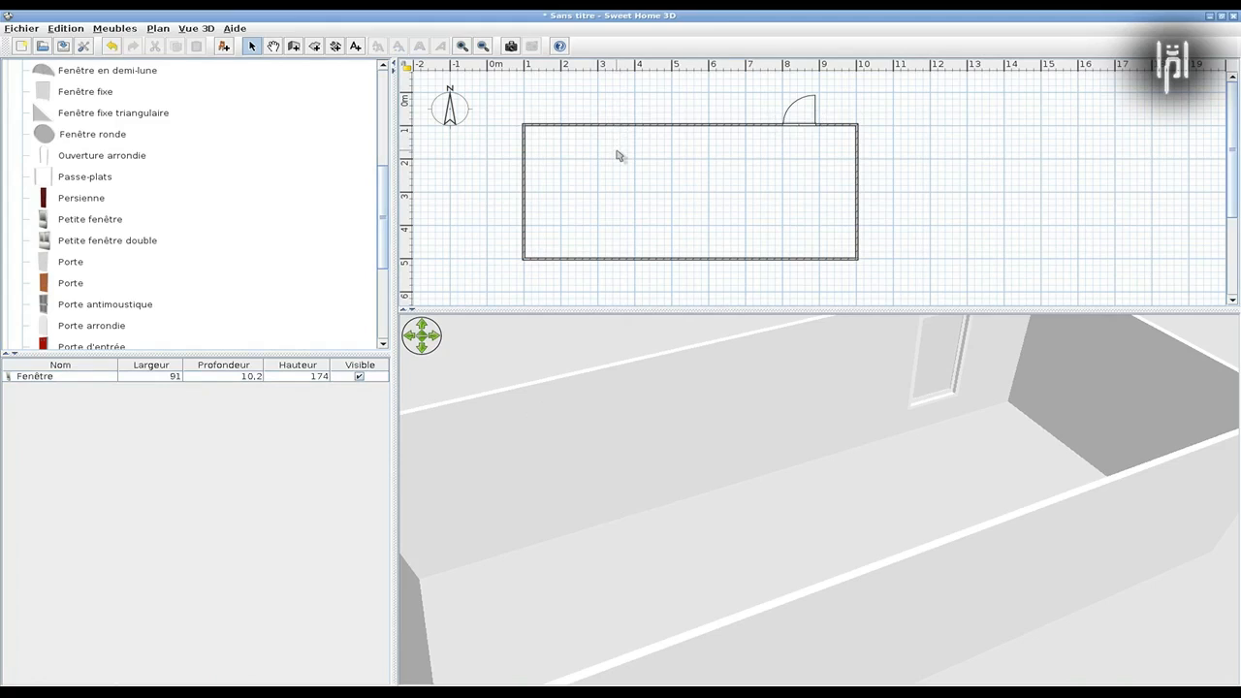
left_click(803, 123)
key("Delete")
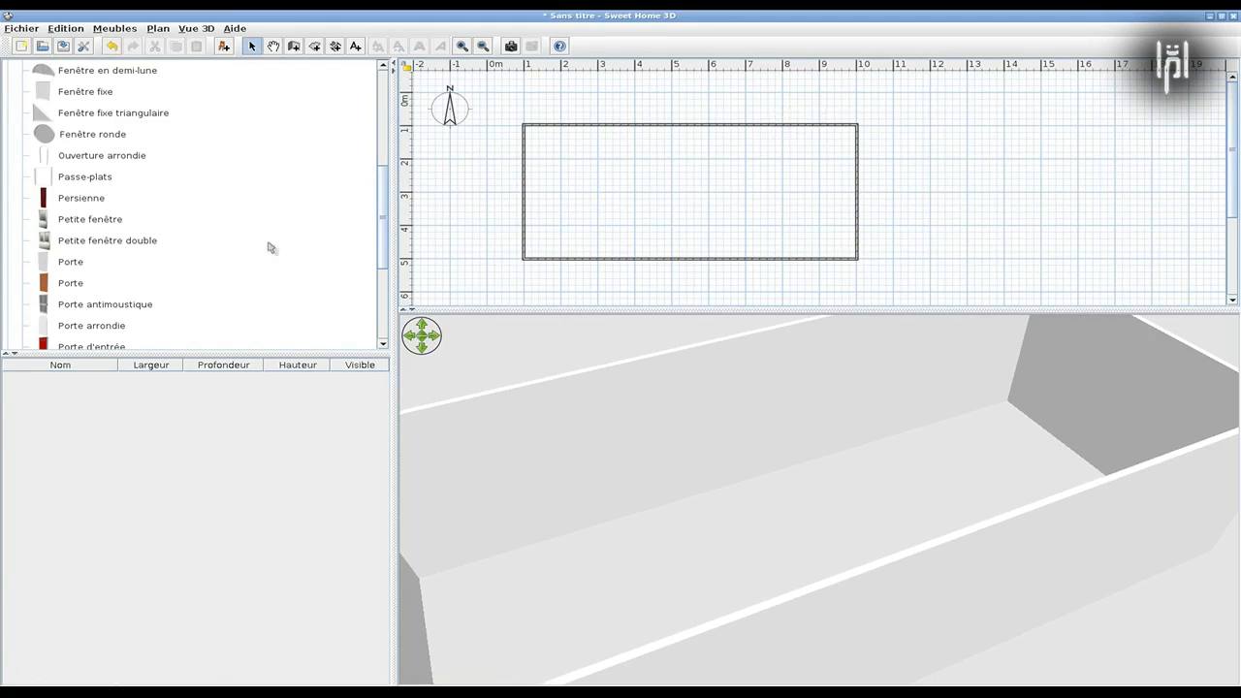
Step: Place the brown wooden Porte on the plan's upper wall at about 2 m and view it in 3D from a rotated angle
left_click_drag(68, 287, 566, 131)
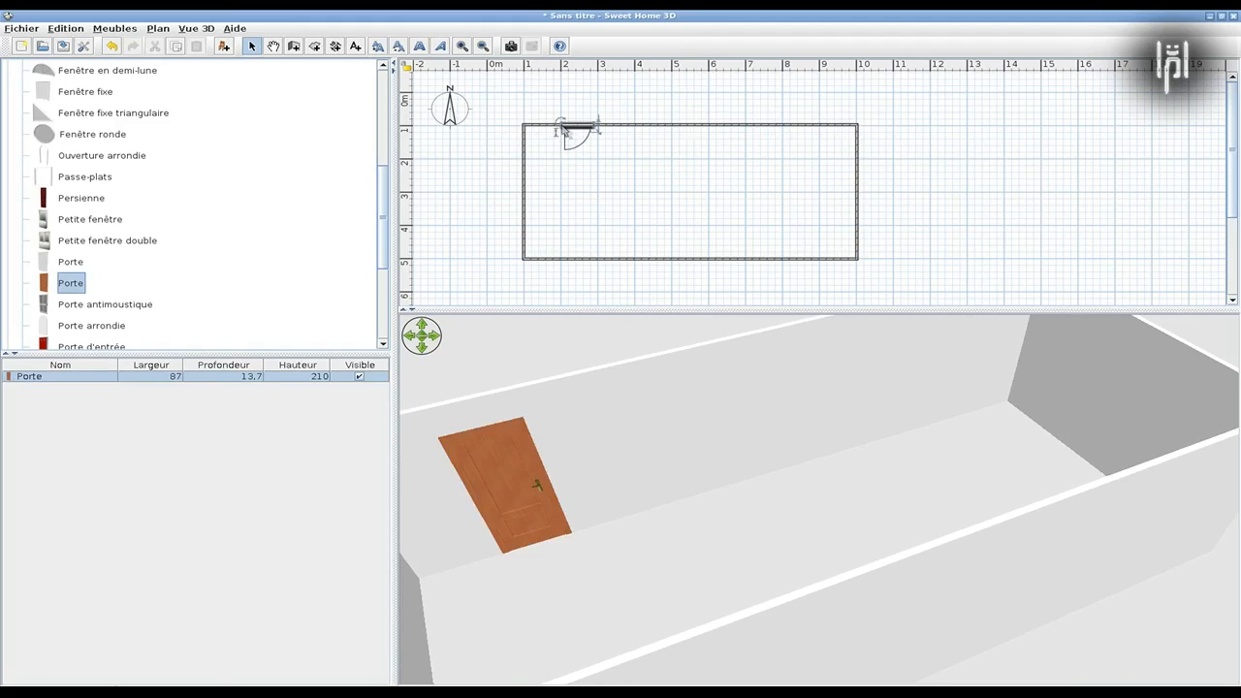
right_click(532, 488)
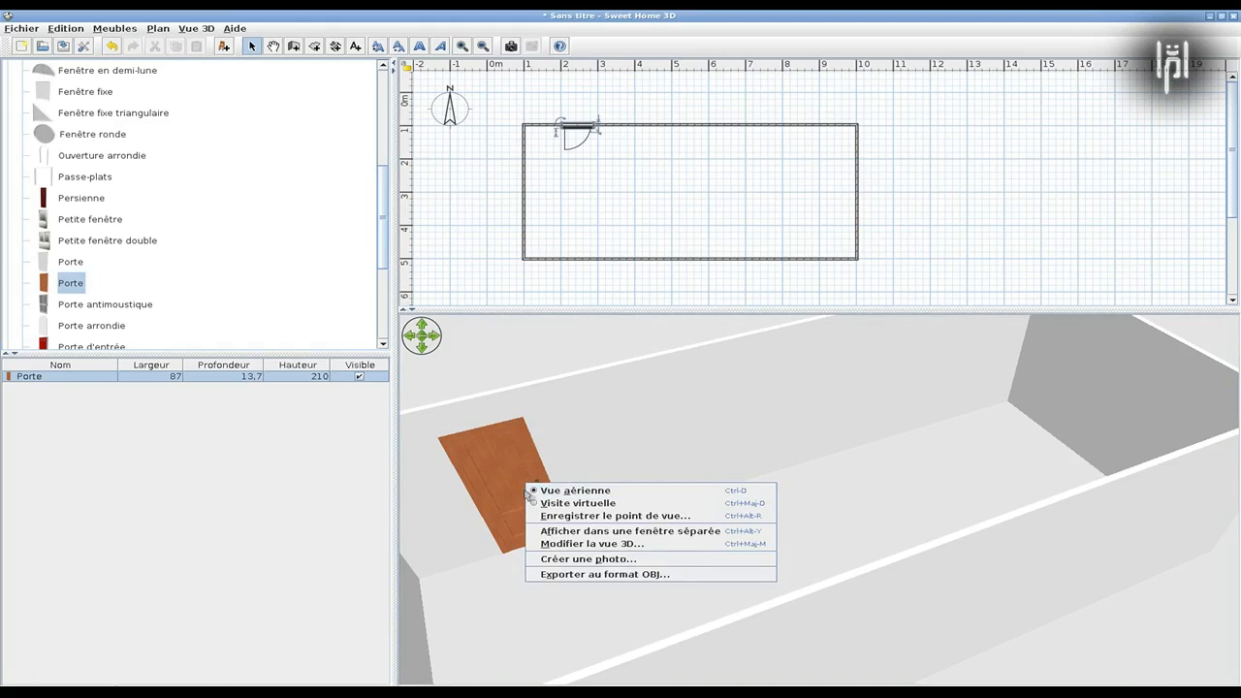
left_click(492, 484)
scroll(531, 492, "up", 1)
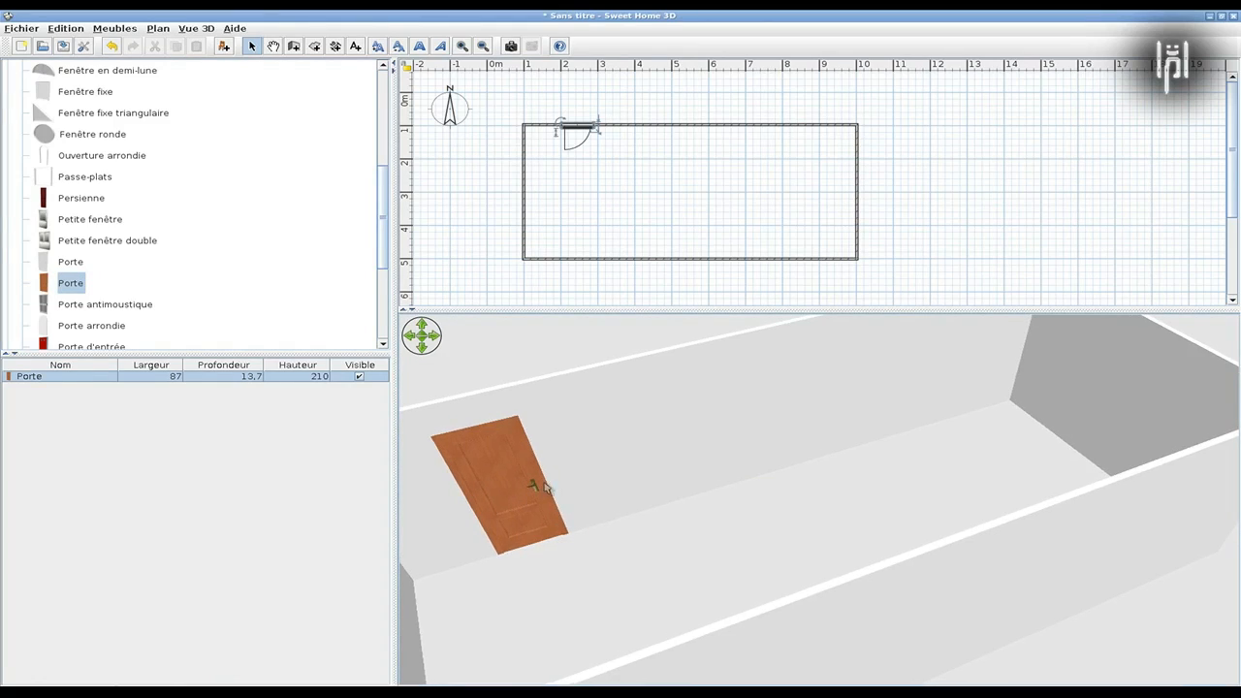
scroll(541, 491, "down", 8)
left_click(408, 334)
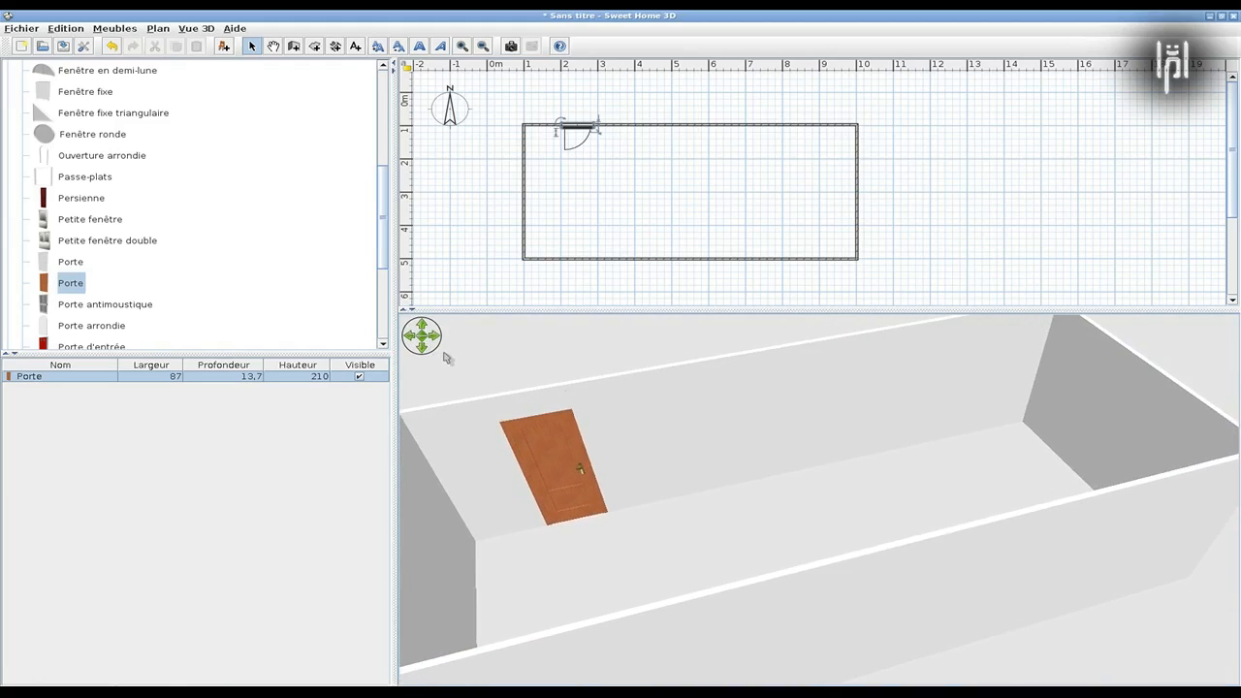
left_click(408, 335)
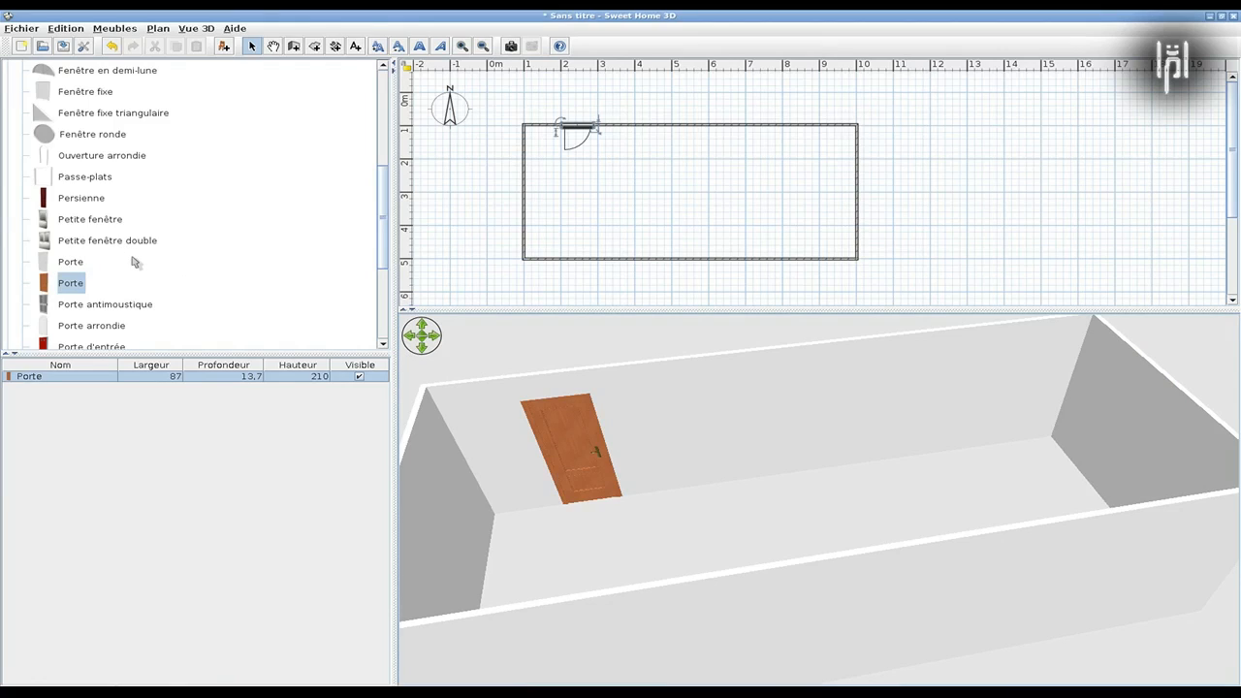
scroll(87, 229, "up", 3)
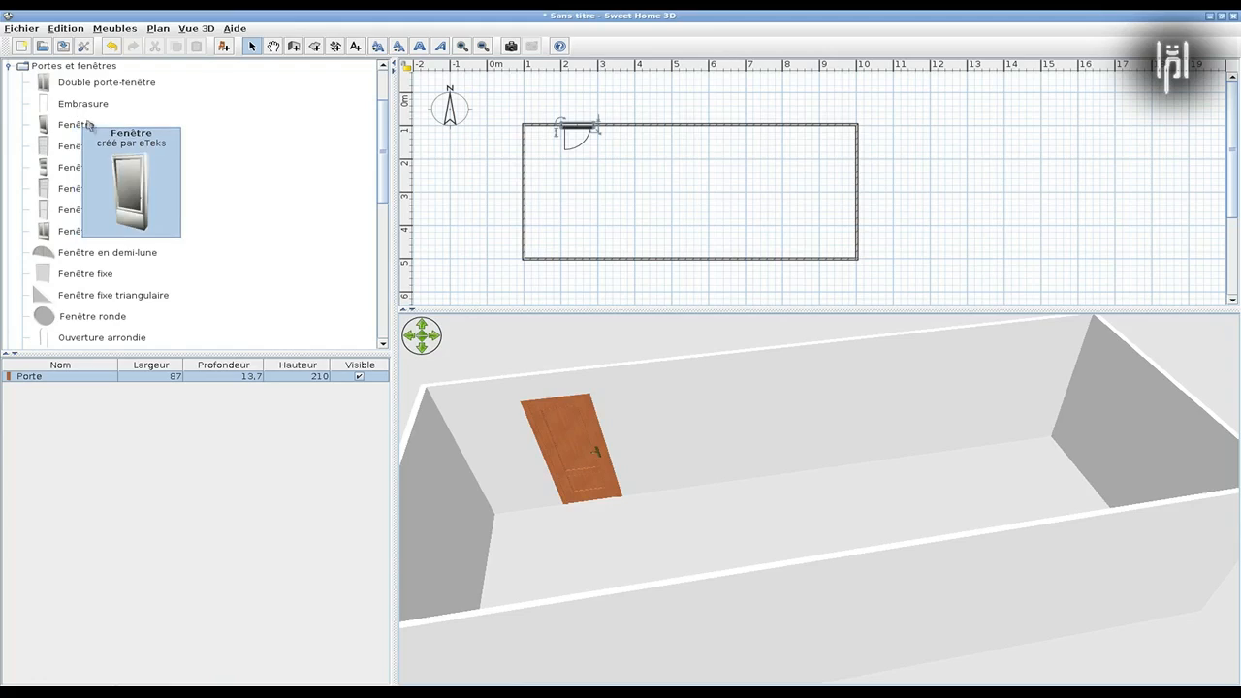
Step: Draw a vertical partition wall about 402 cm long between the upper and lower walls, at about 6 m horizontally
scroll(194, 250, "up", 2)
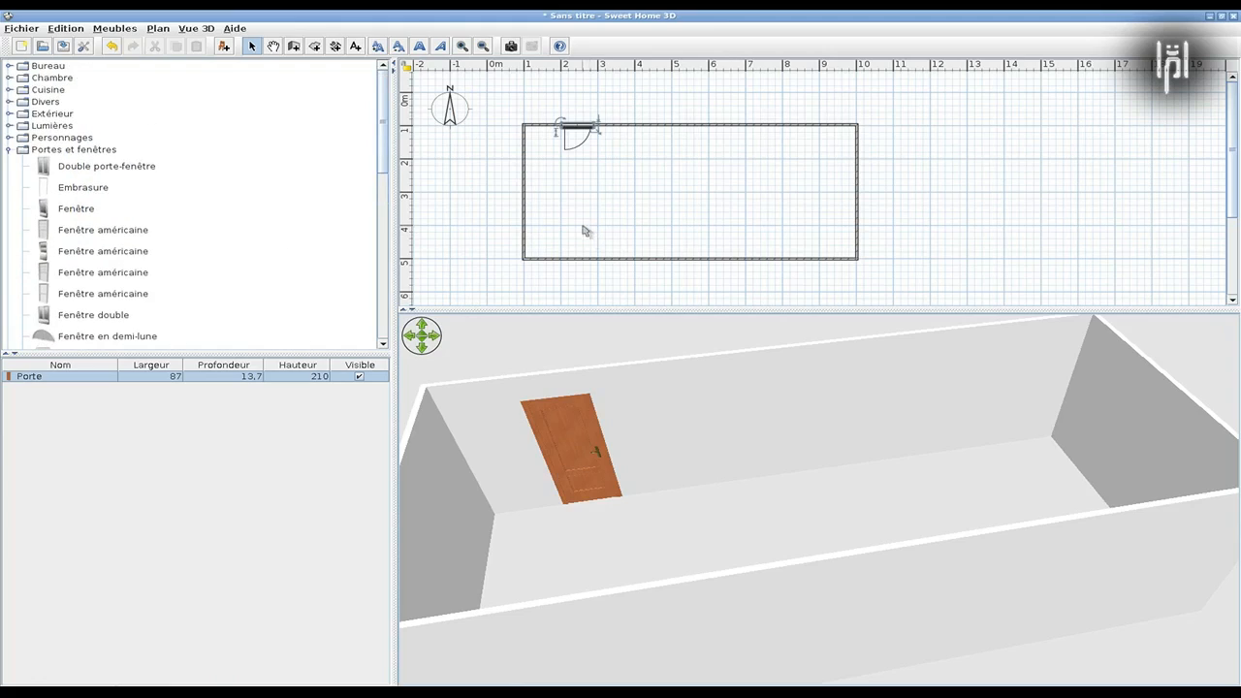
left_click(157, 28)
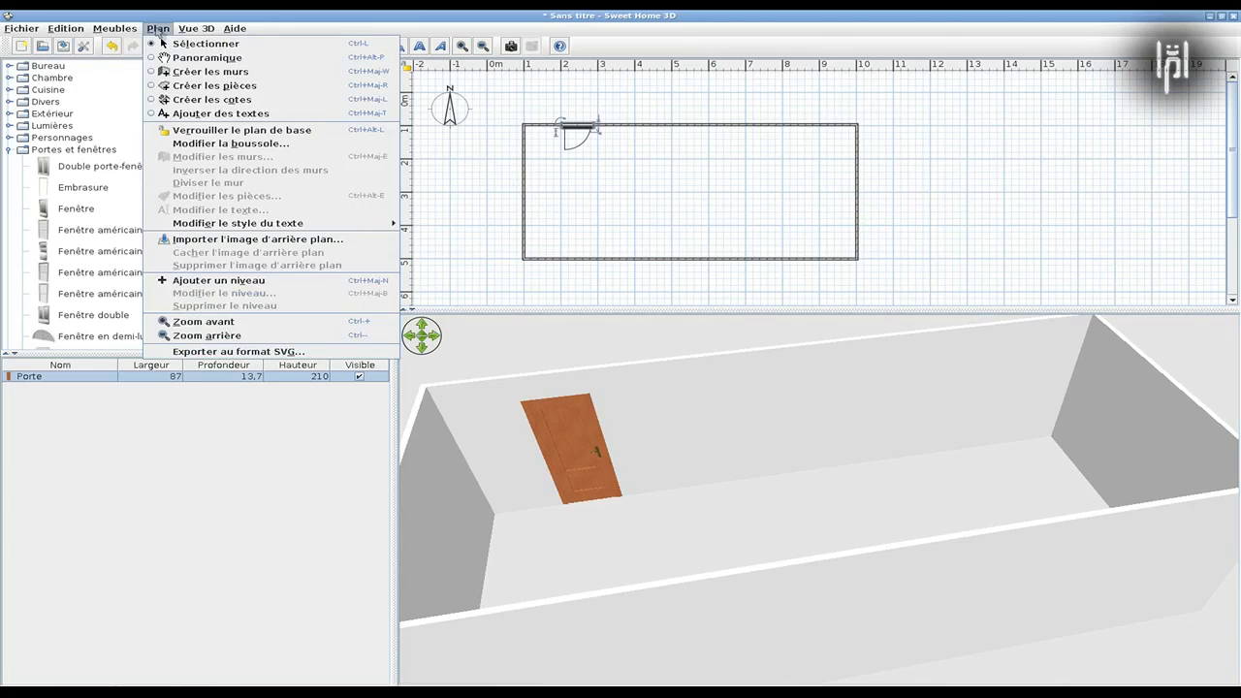
left_click(194, 74)
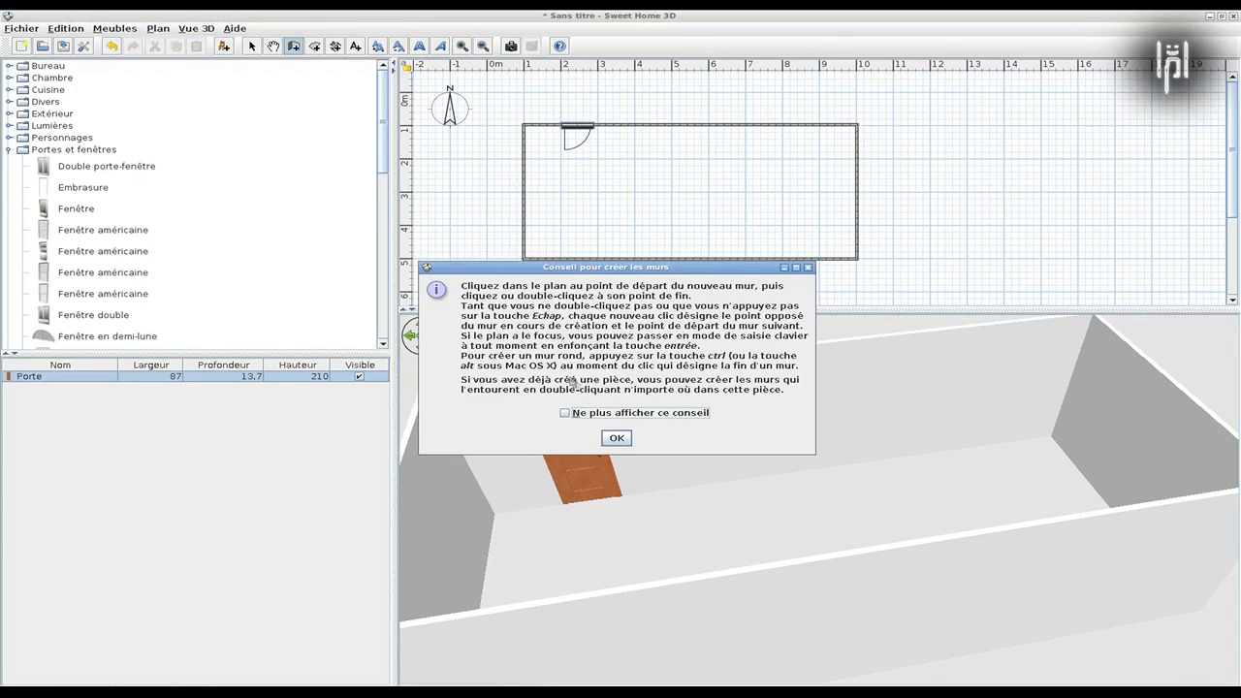
left_click(617, 439)
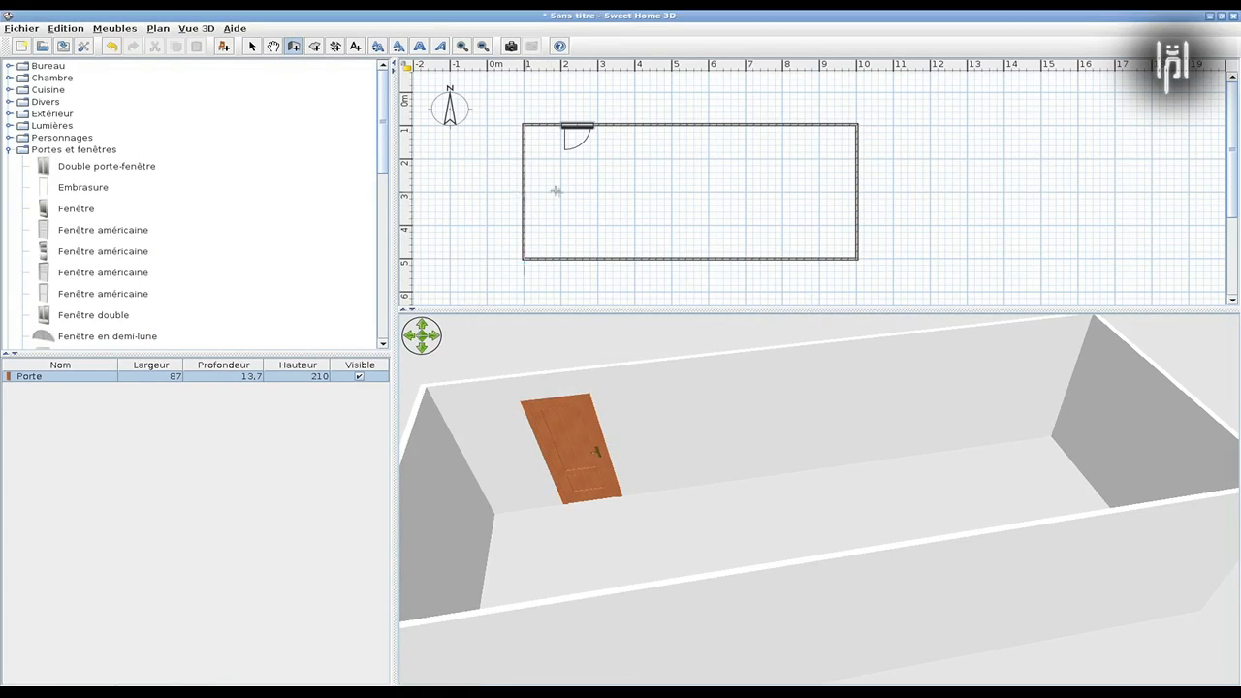
left_click(710, 126)
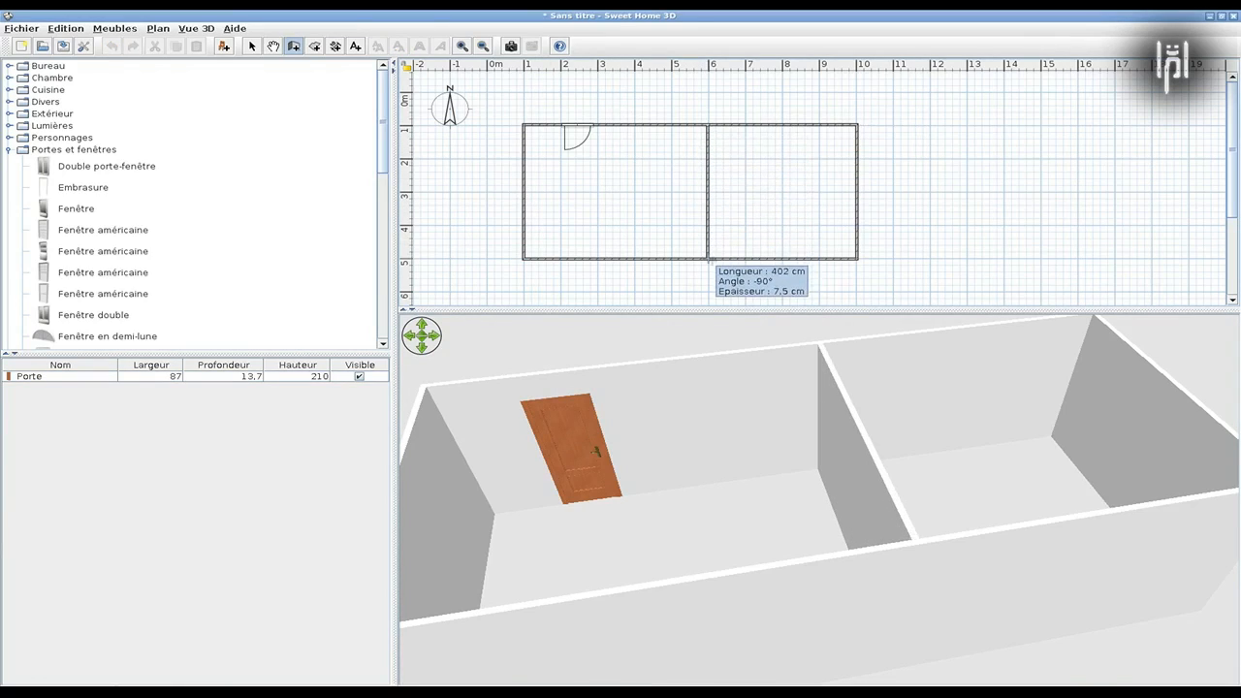
double_click(709, 259)
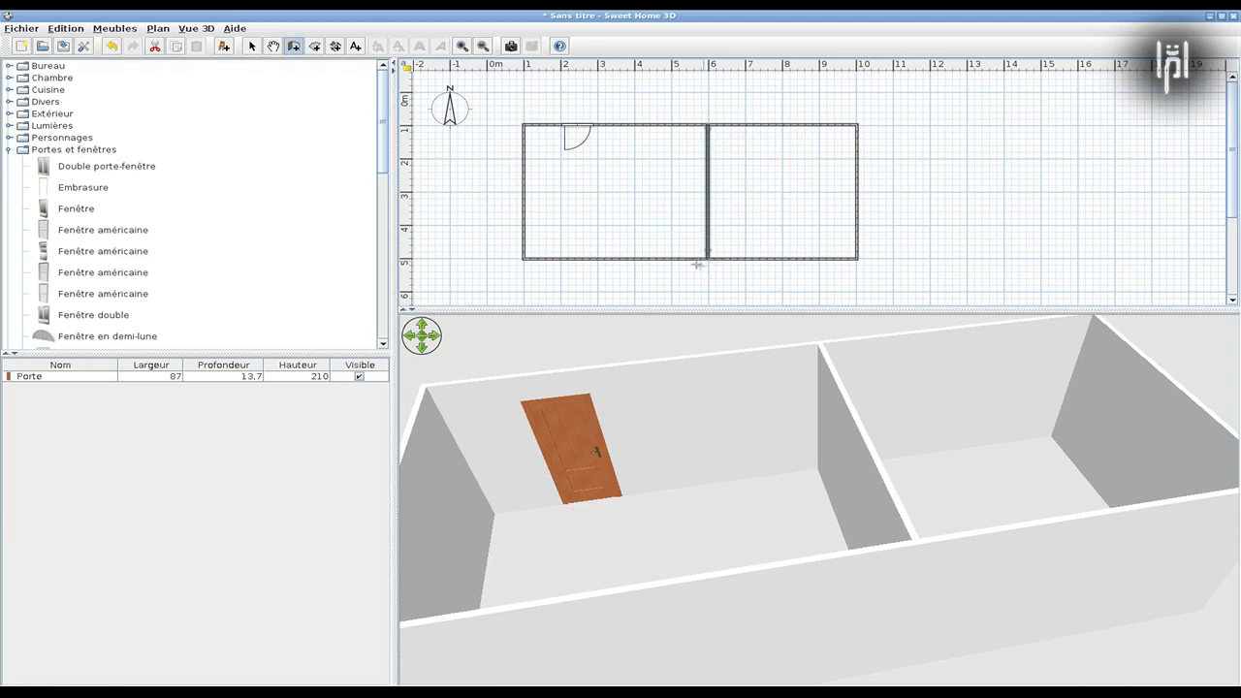
Step: Place an Embrasure in the upper part of the partition wall and rotate the 3D view to inspect the opening
left_click(81, 192)
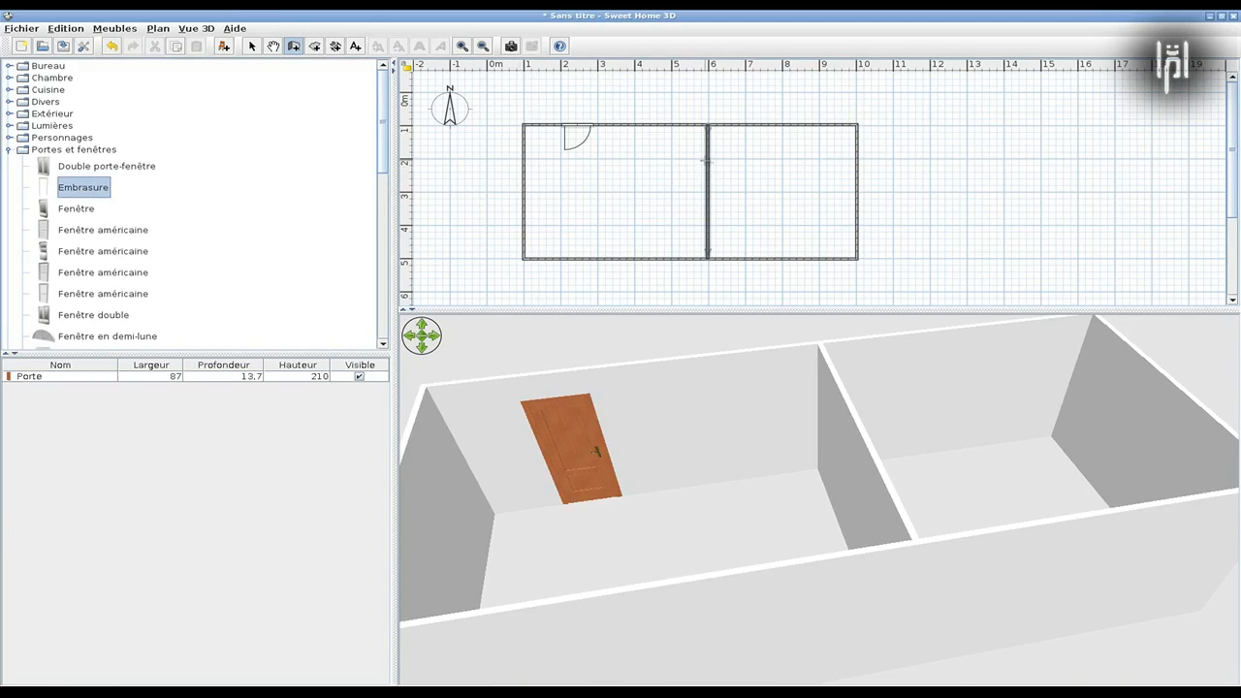
left_click_drag(85, 192, 750, 129)
left_click_drag(706, 165, 706, 159)
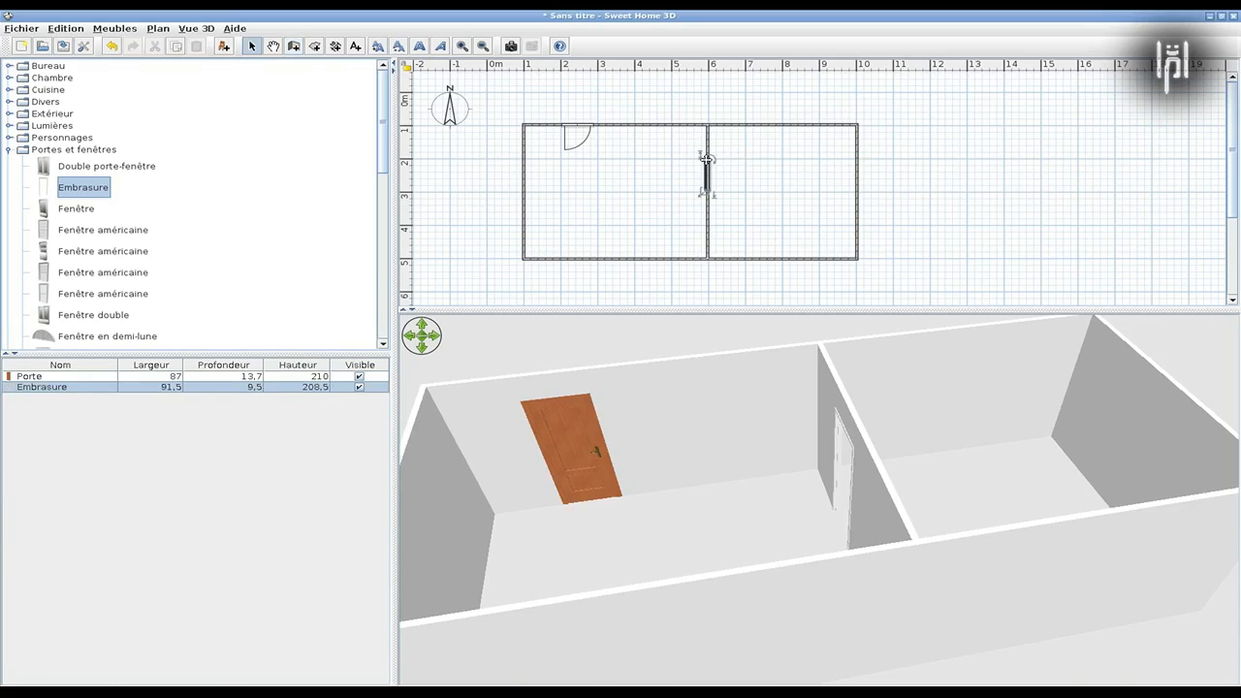
left_click(421, 326)
left_click(423, 344)
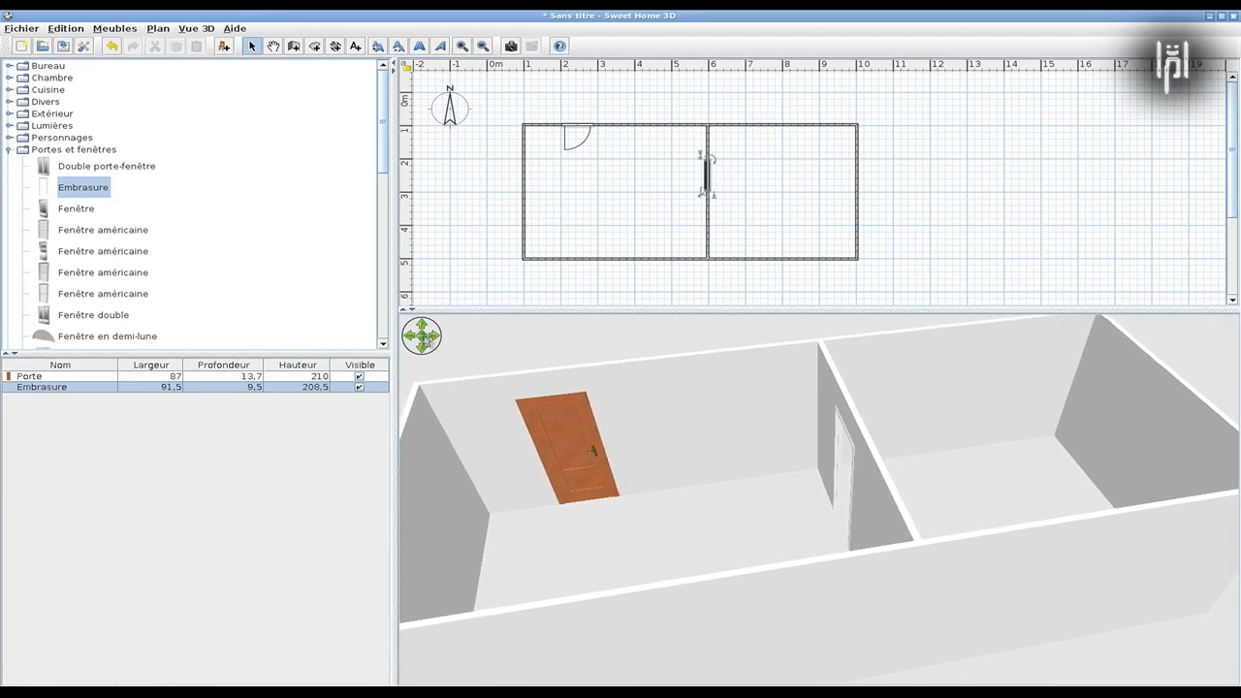
left_click(426, 347)
left_click(435, 336)
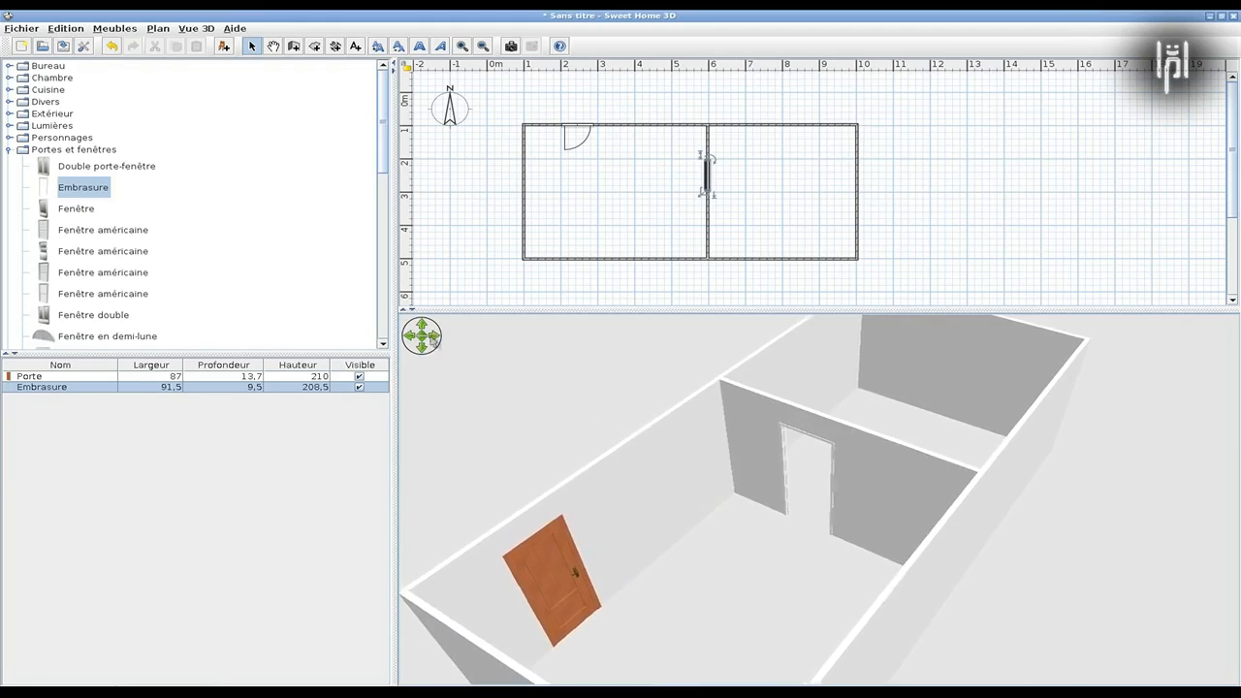
left_click(409, 337)
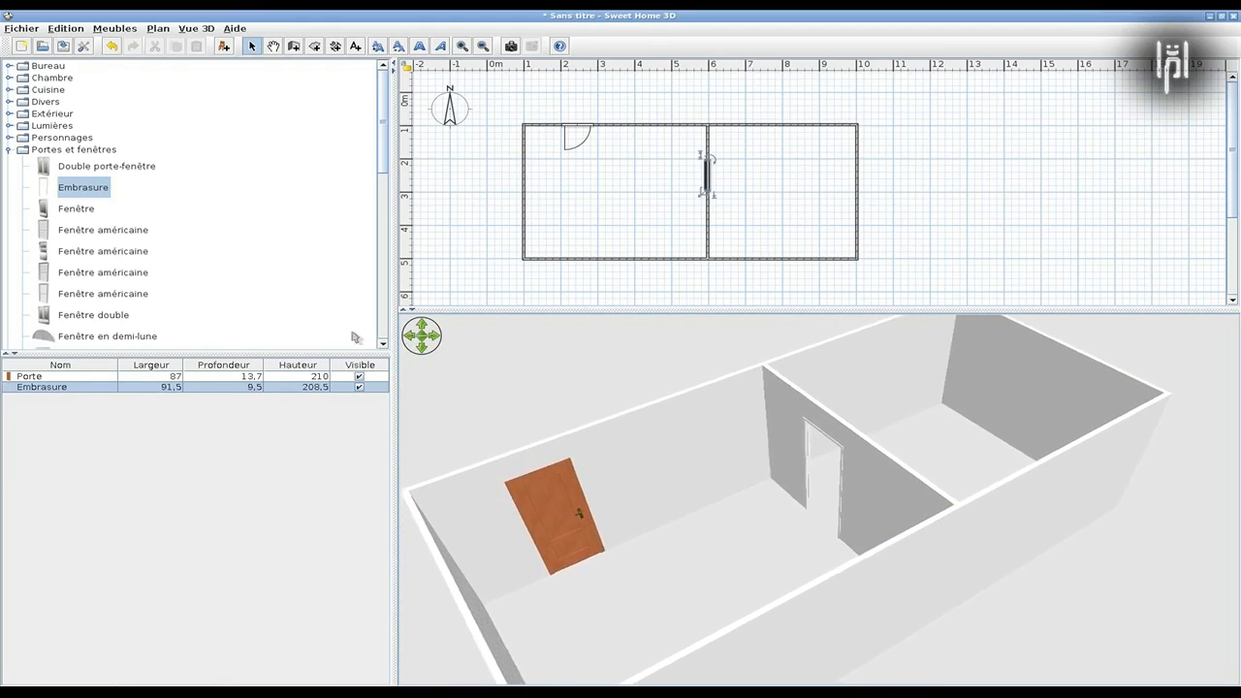
Step: Place an Applique murale from the Lumières category on the upper wall at about 4 m and check it in 3D
scroll(165, 205, "down", 3)
scroll(164, 204, "up", 3)
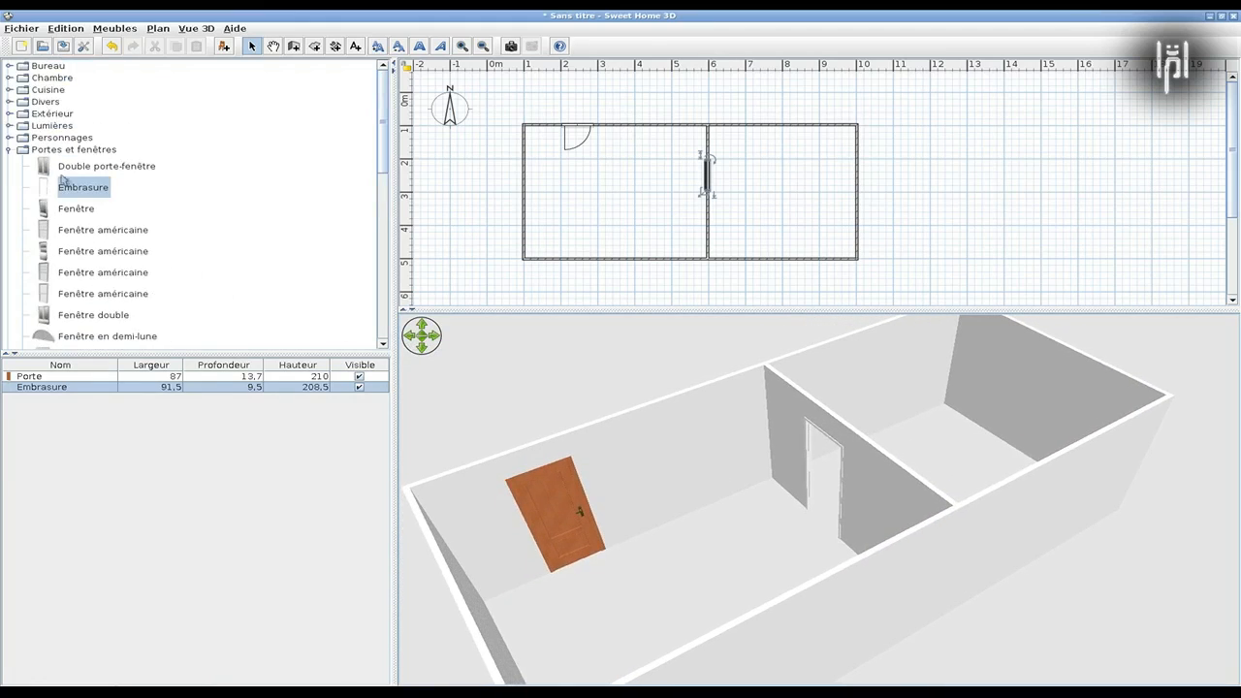
left_click(9, 126)
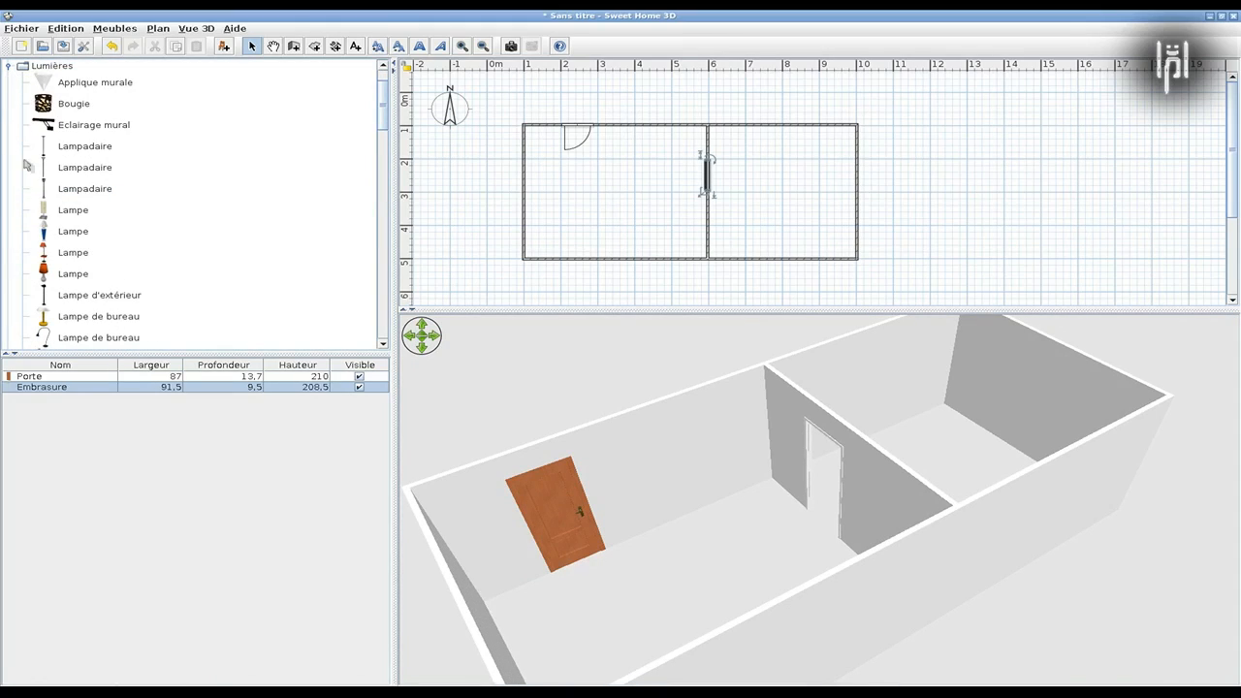
left_click_drag(83, 89, 638, 130)
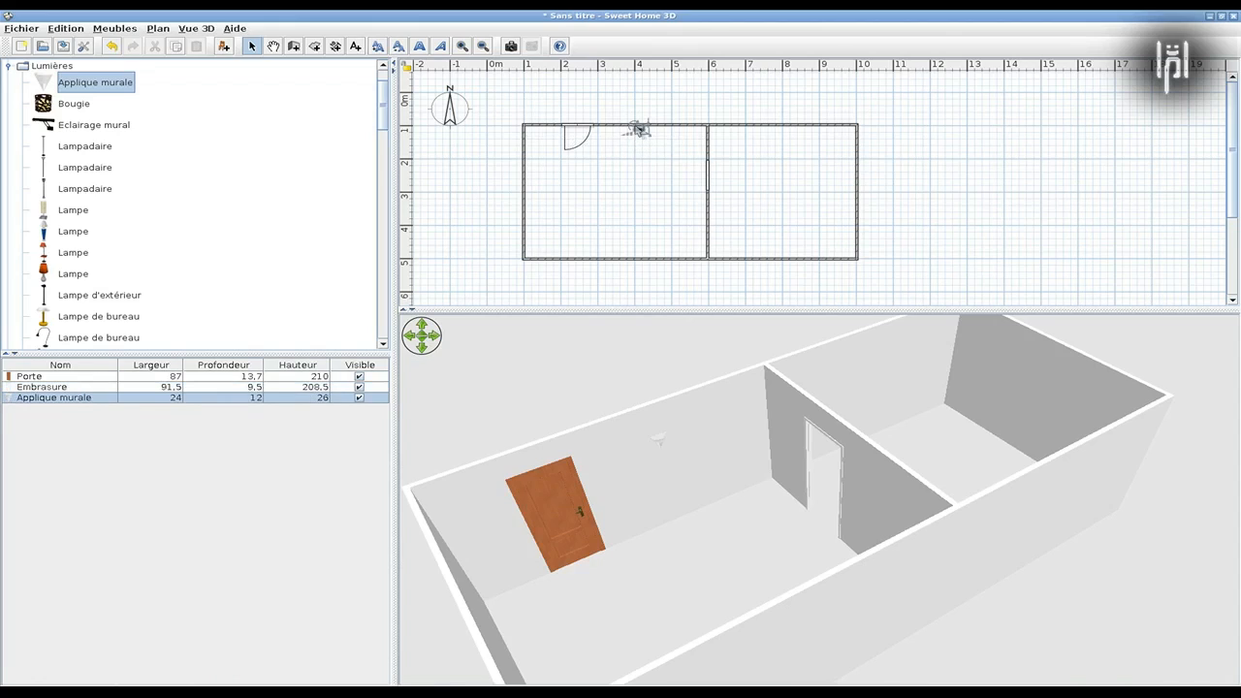
left_click_drag(664, 442, 630, 422)
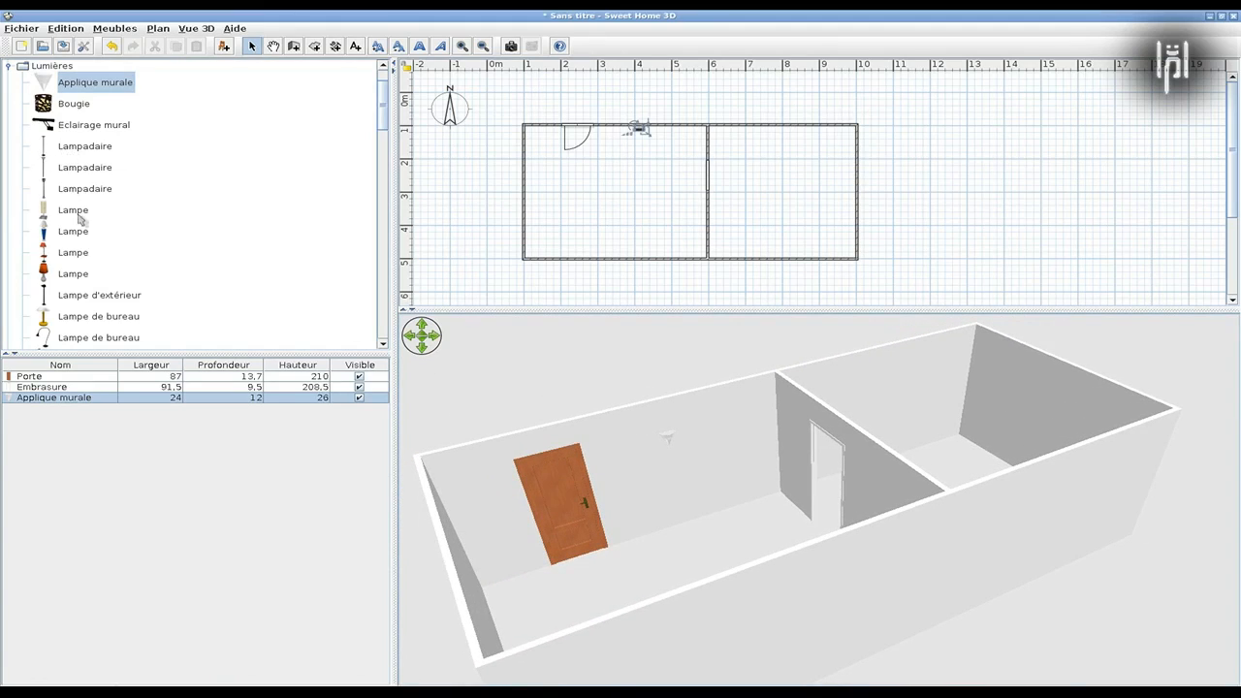
Step: Place two Lampe d'extérieur outside the upper wall, one near each corner, and view them in 3D
left_click(87, 299)
left_click_drag(87, 299, 529, 100)
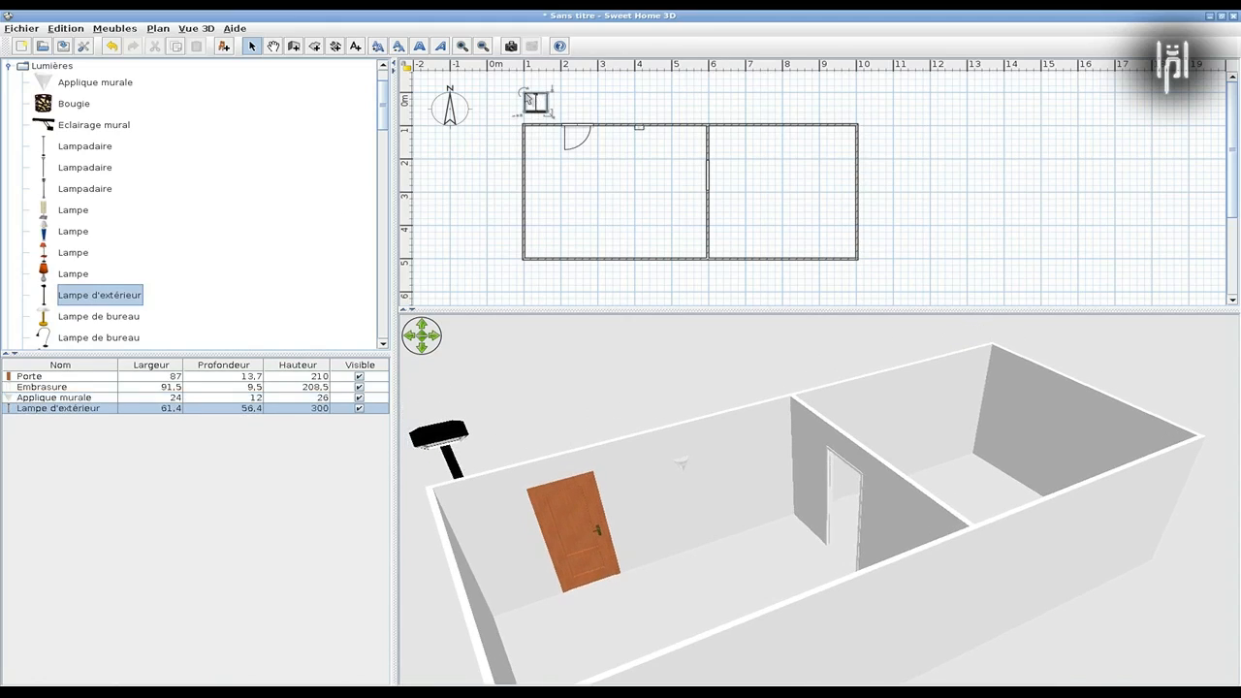
left_click_drag(120, 296, 839, 100)
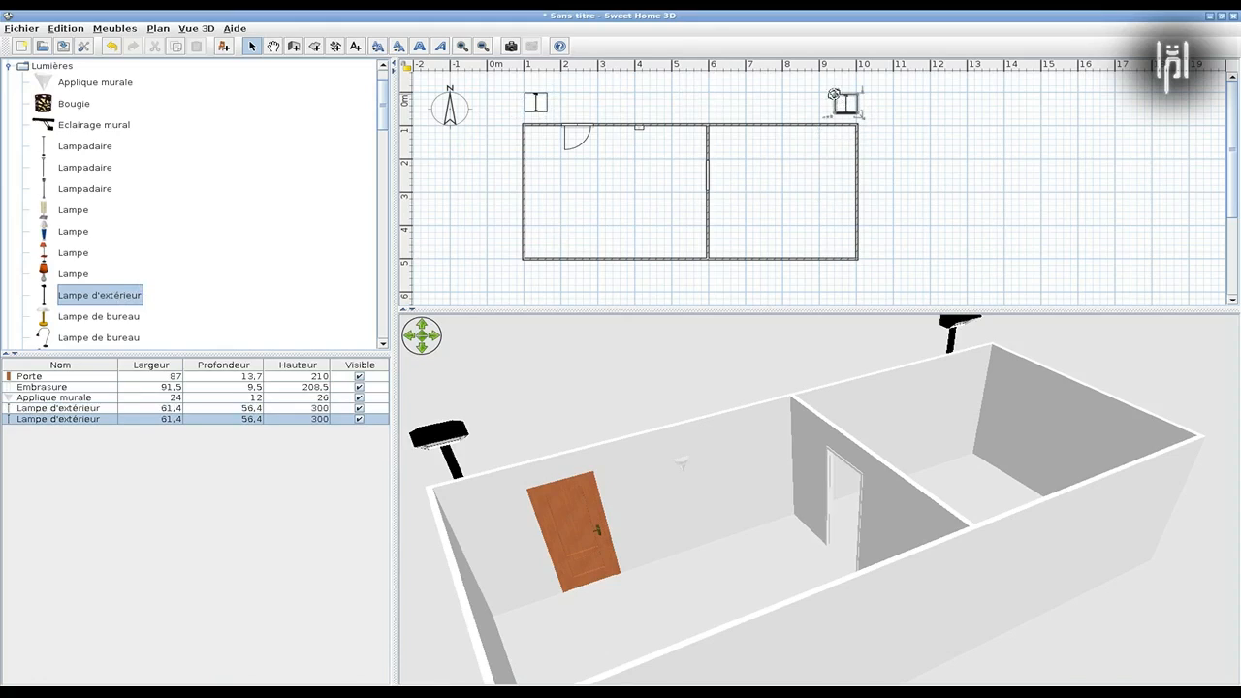
left_click(431, 349)
left_click(431, 349)
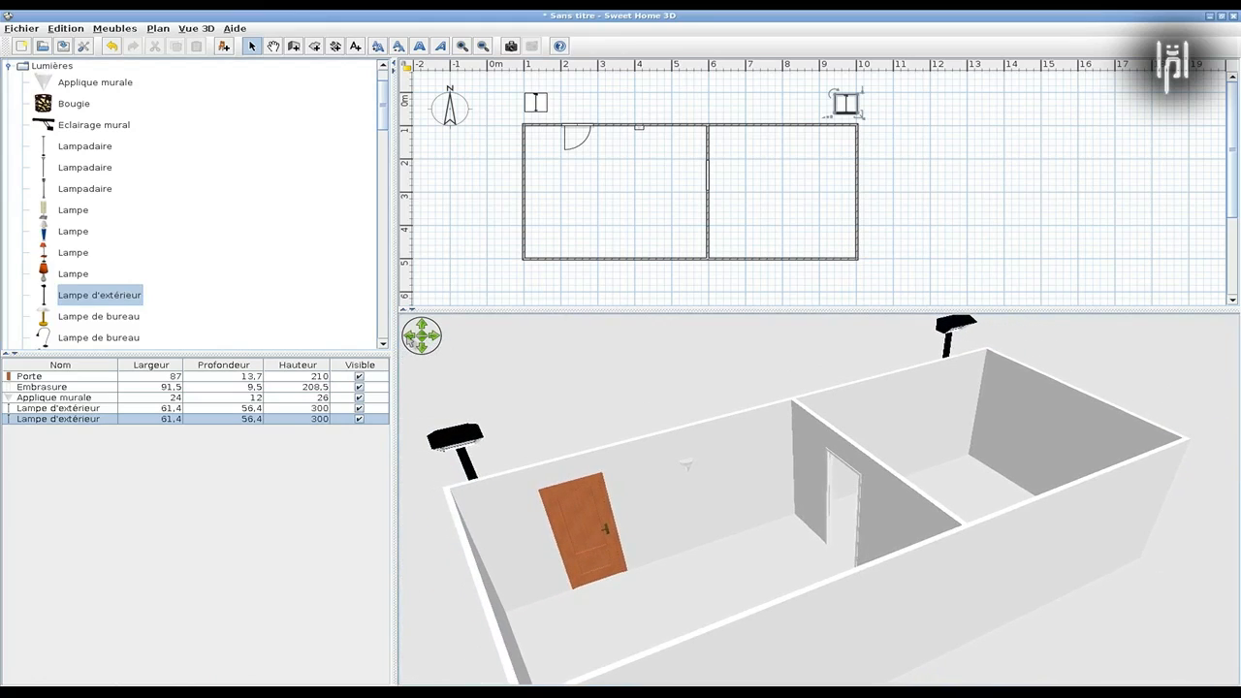
left_click(432, 354)
left_click(438, 338)
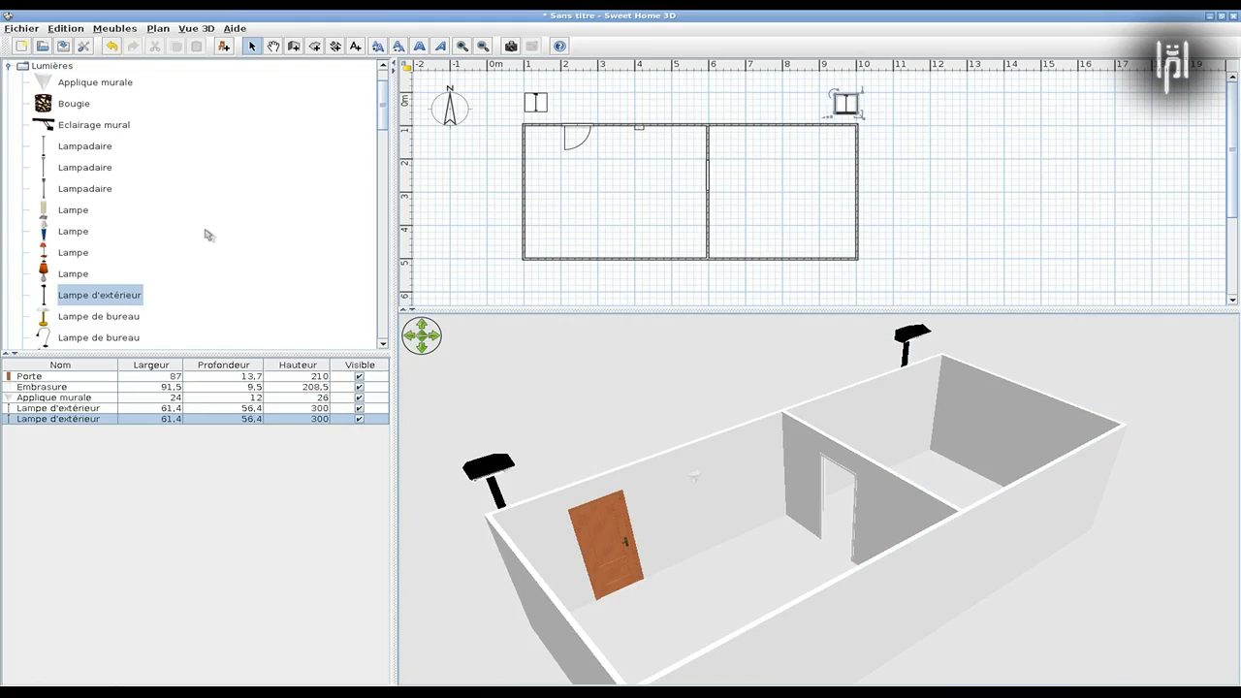
Step: Collapse the Lumières and Portes et fenêtres categories and take a brief look at the Divers category
scroll(603, 384, "down", 1)
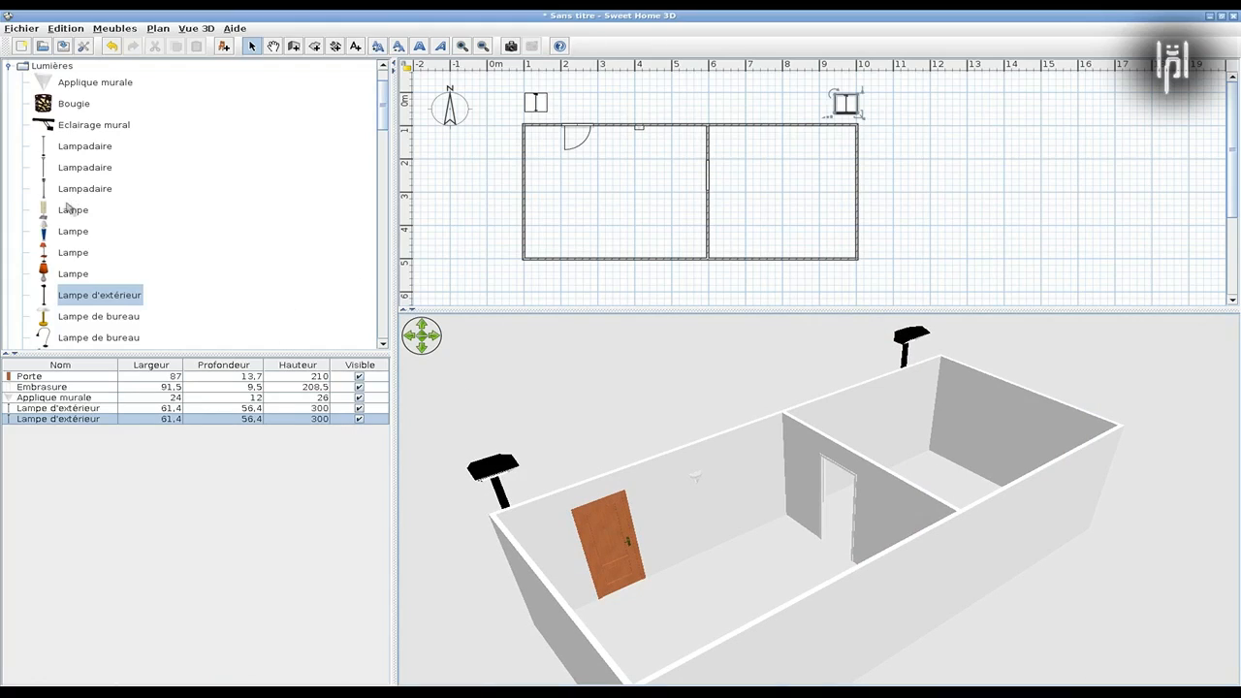
left_click(9, 65)
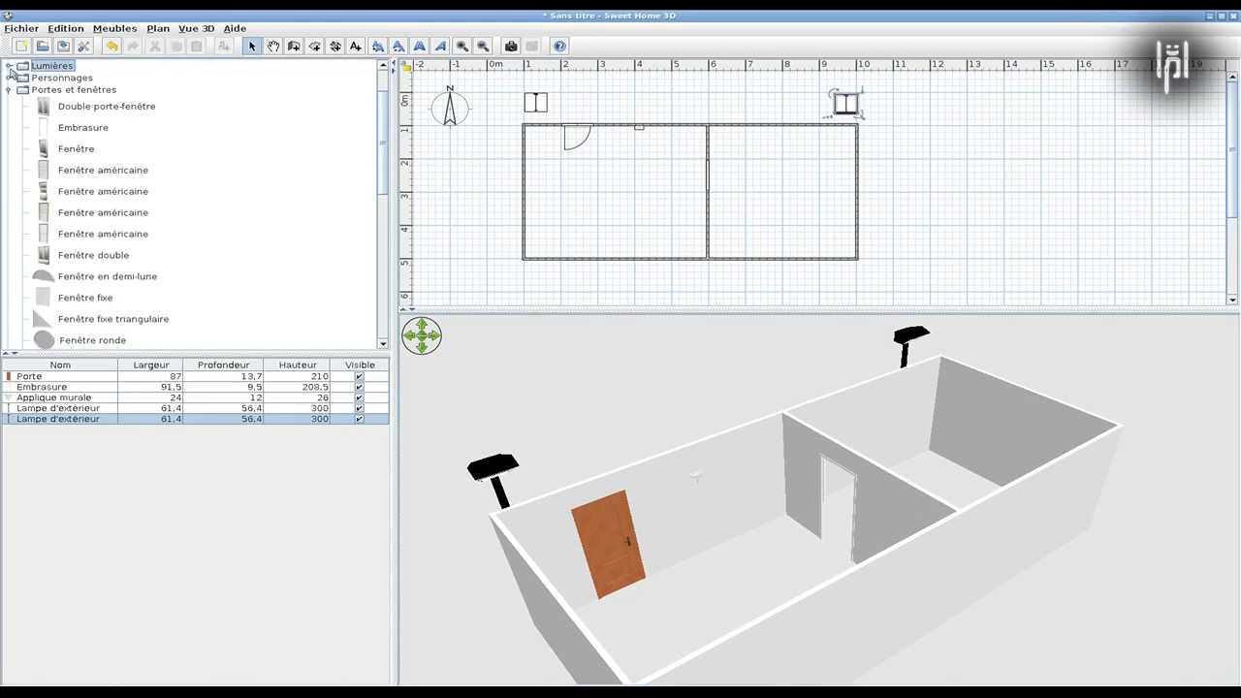
left_click(8, 90)
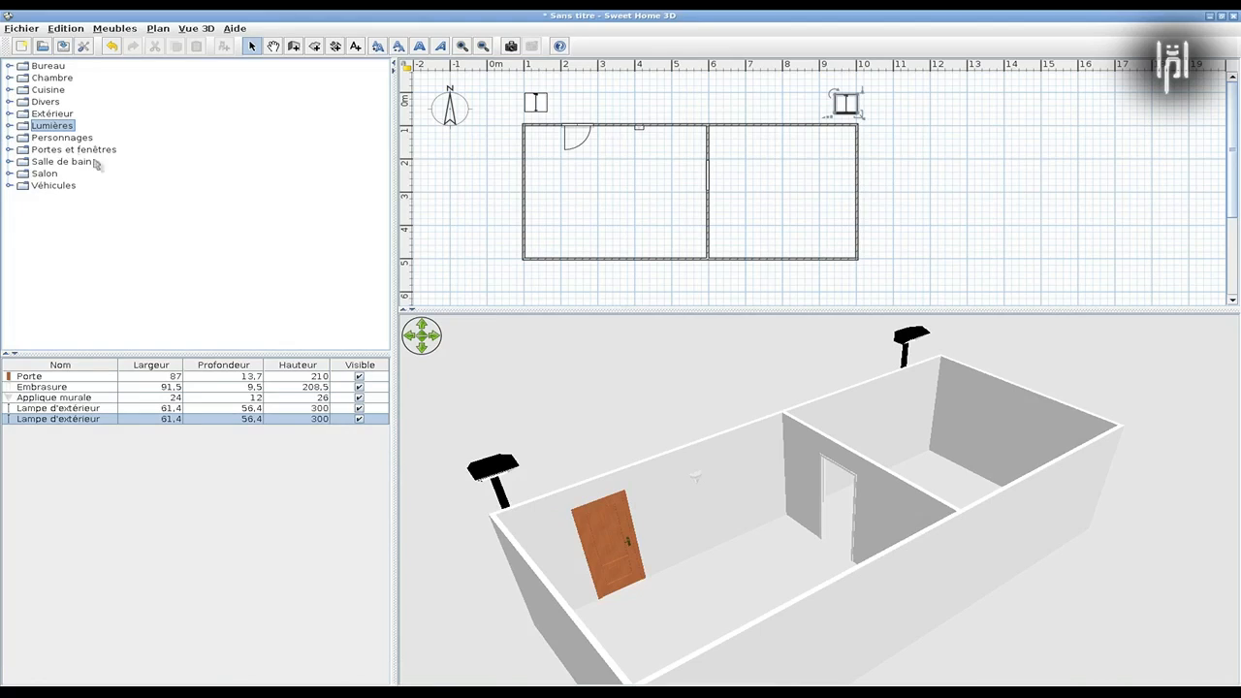
left_click(9, 103)
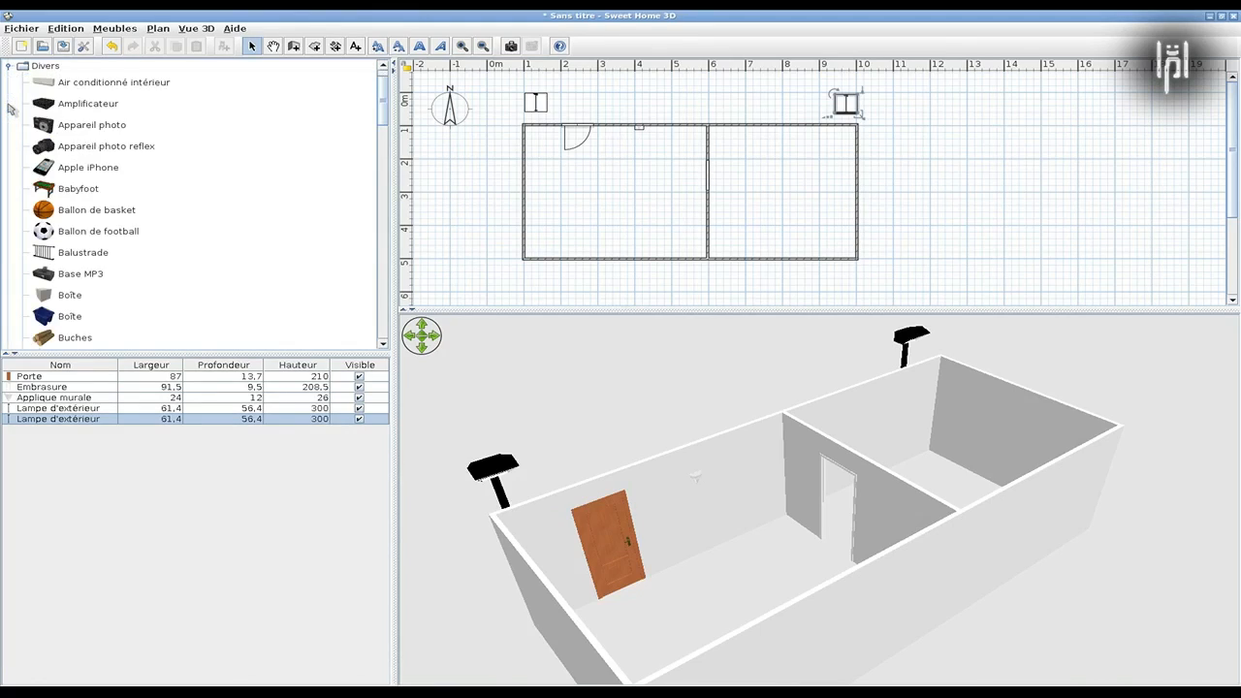
left_click(8, 66)
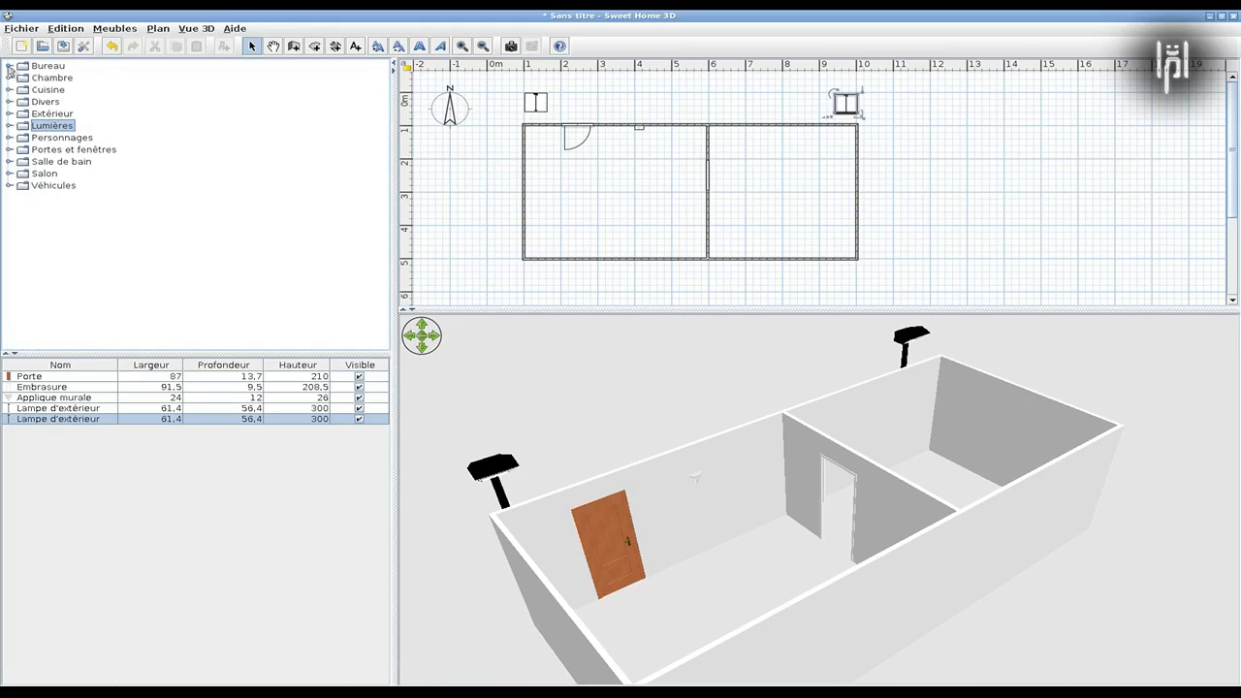
Step: Place the two-column wooden Bibliothèque from Salon in the upper corner by the partition, with a Bibliothèque fournie beside it
left_click(9, 174)
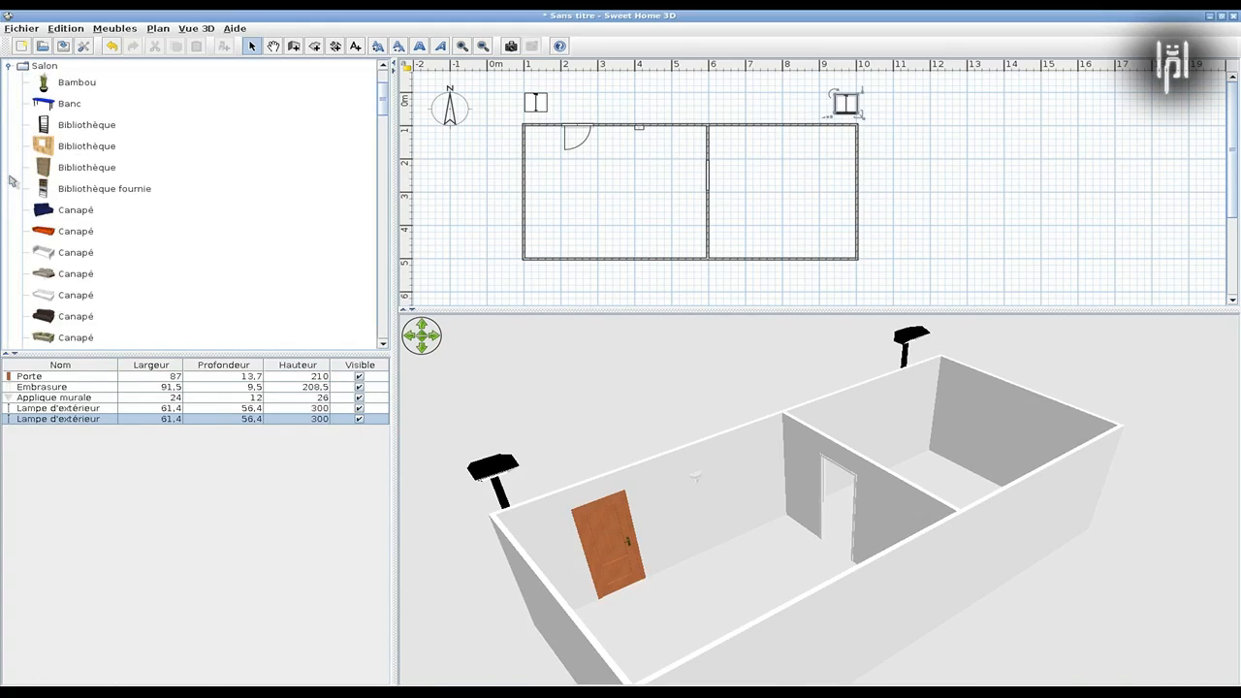
left_click(66, 170)
left_click_drag(68, 171, 673, 130)
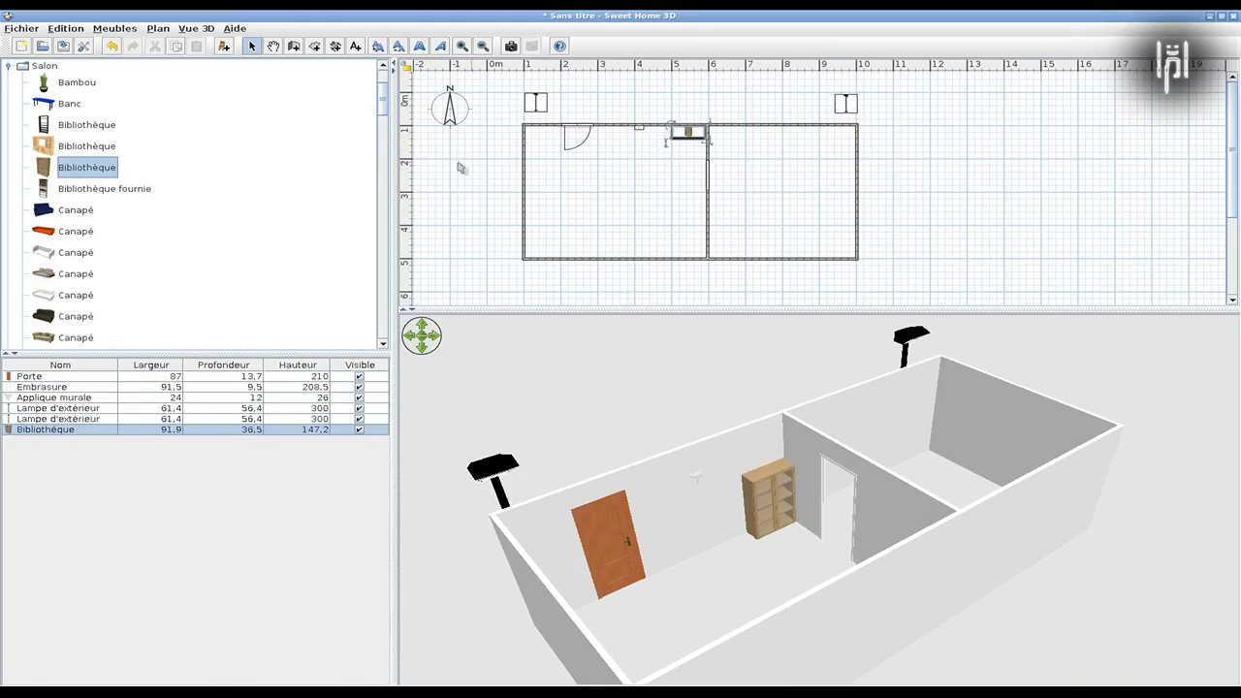
left_click_drag(100, 194, 640, 133)
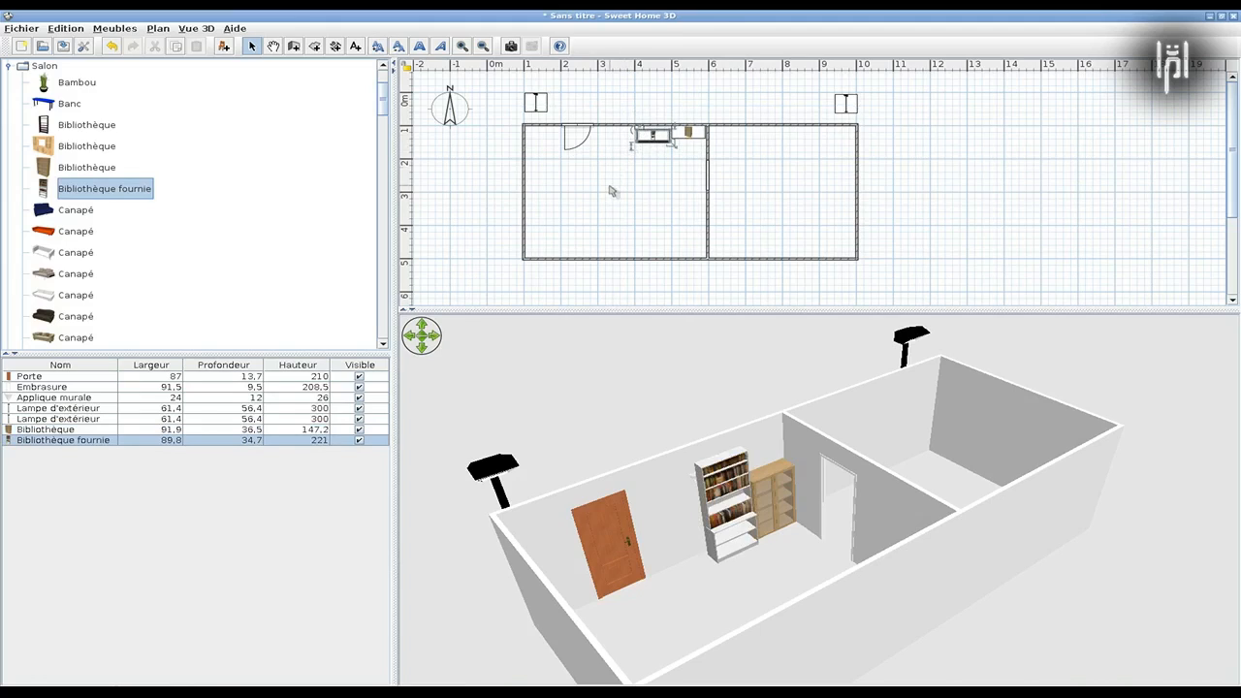
Step: Place the blue Canapé against the left room's outer side wall and view it in 3D from different angles
left_click(47, 215)
left_click_drag(46, 215, 524, 184)
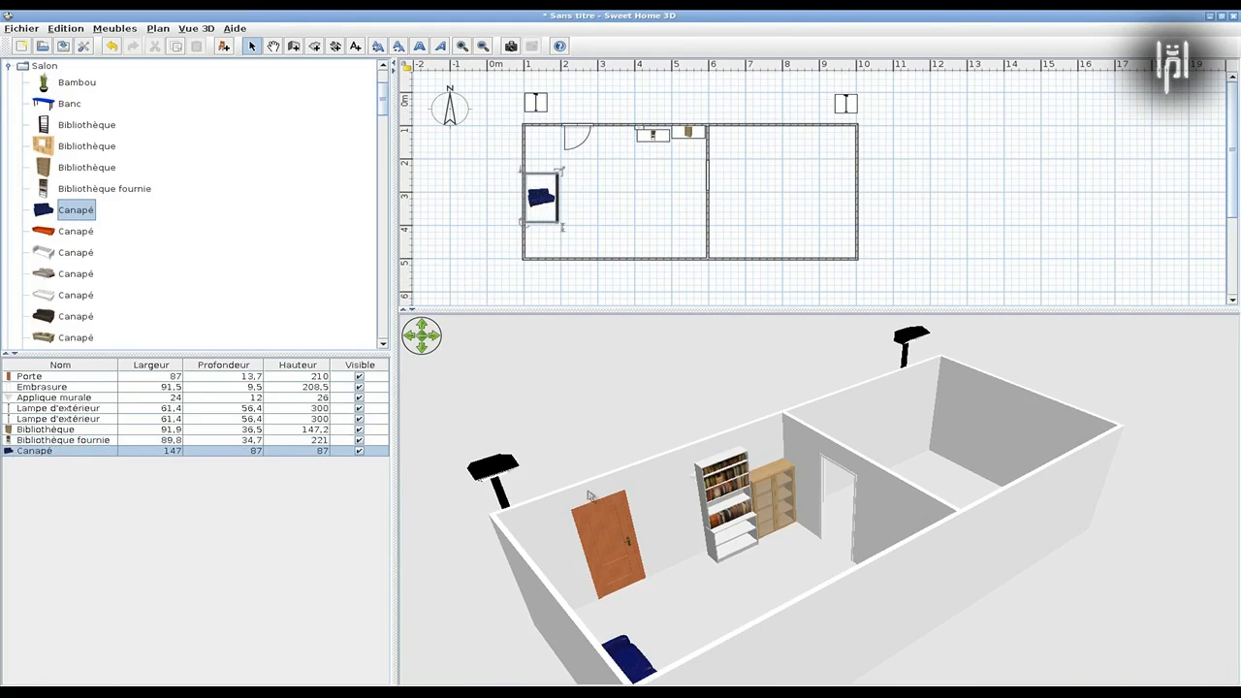
left_click(412, 337)
left_click(412, 337)
left_click(412, 336)
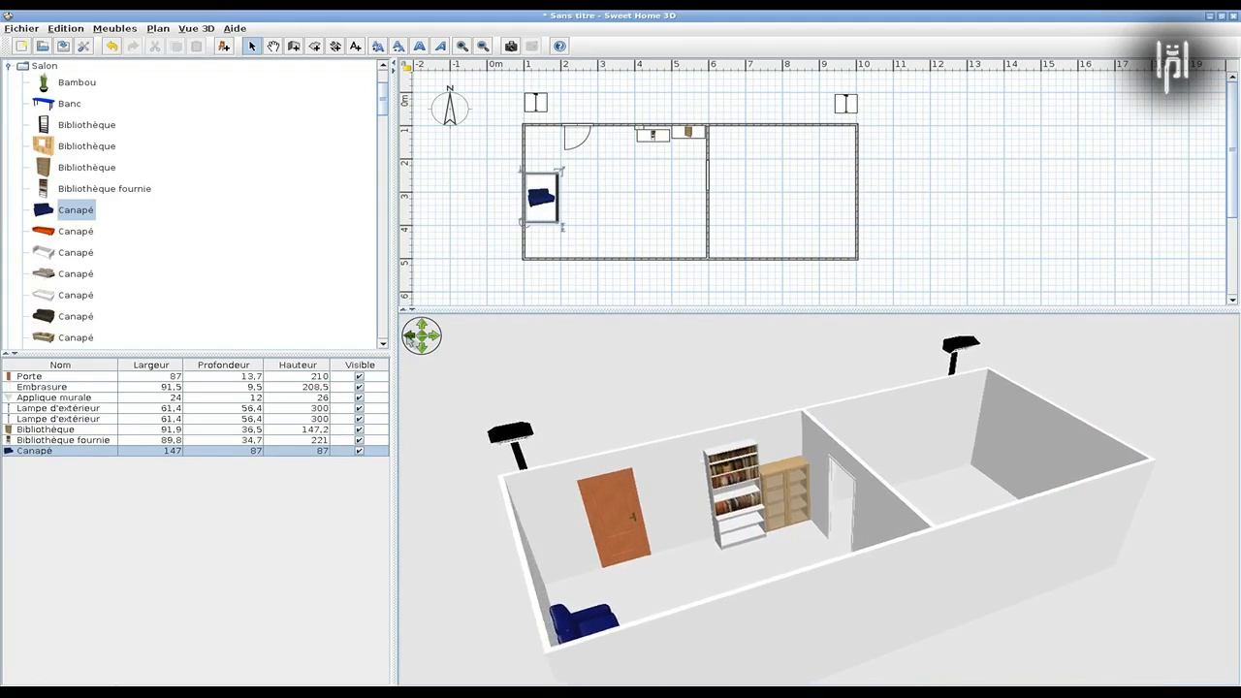
left_click(422, 346)
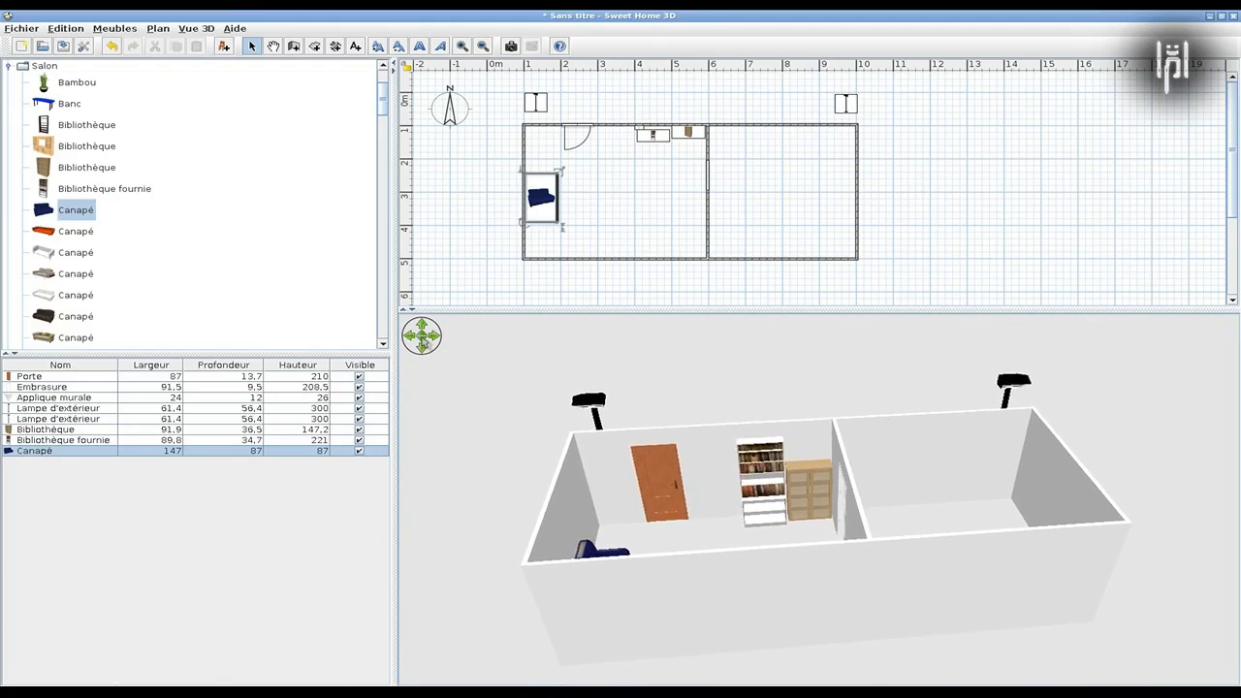
left_click(422, 346)
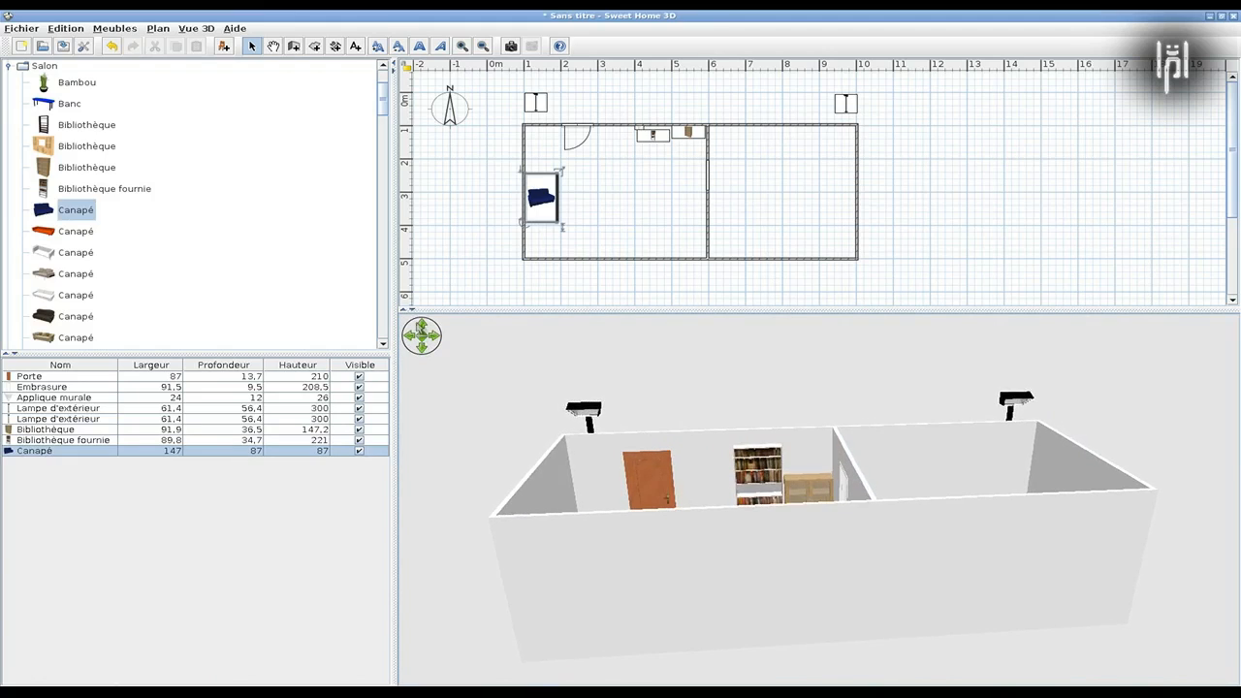
left_click(421, 346)
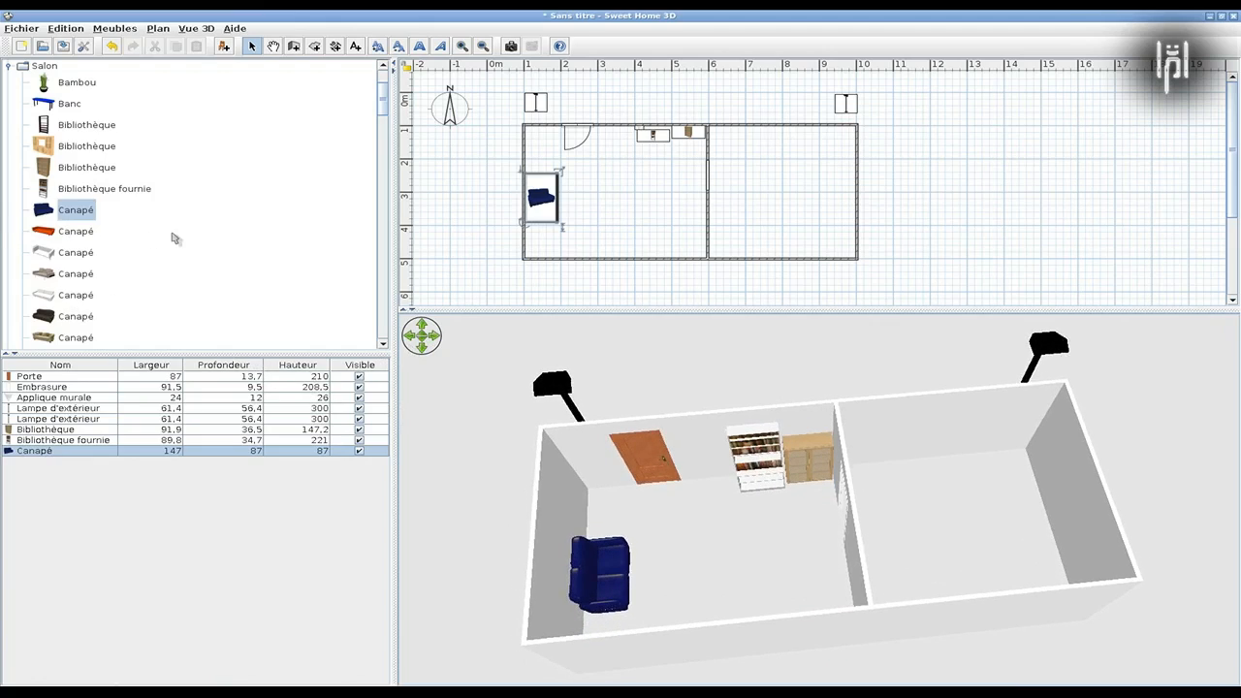
Step: Collapse the Salon category and place the Femme in the pink top from Personnages in the middle of the left room
scroll(175, 237, "up", 3)
left_click(9, 174)
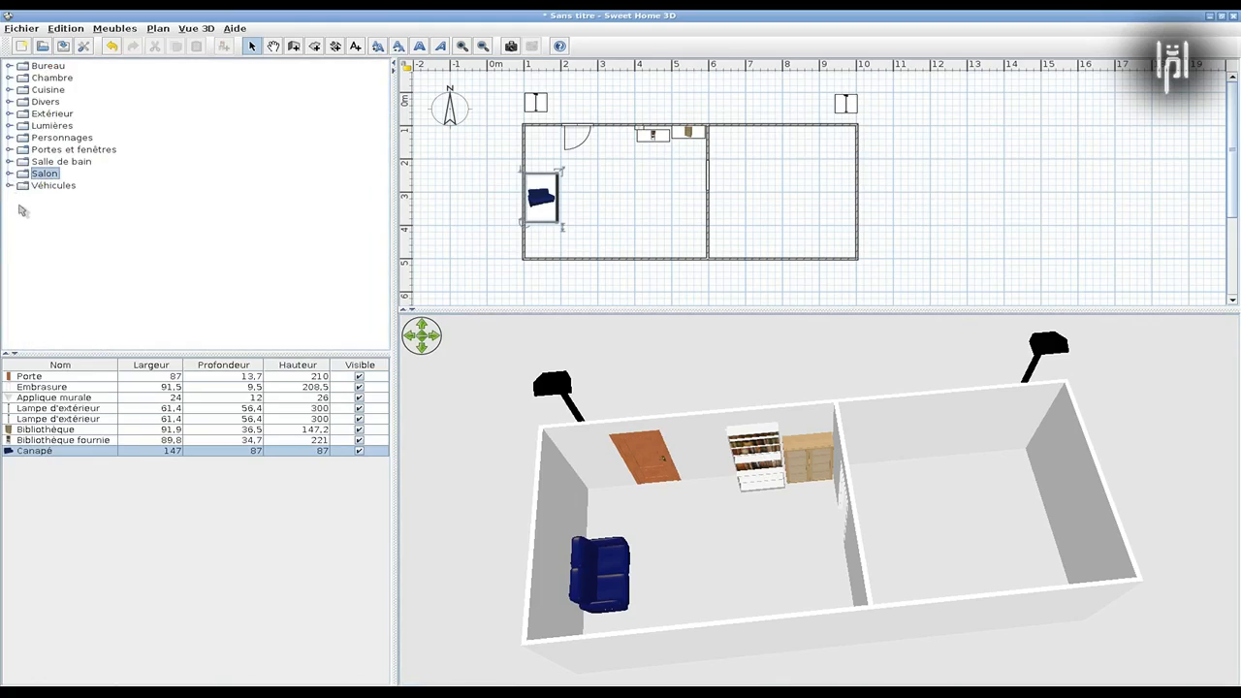
left_click(7, 138)
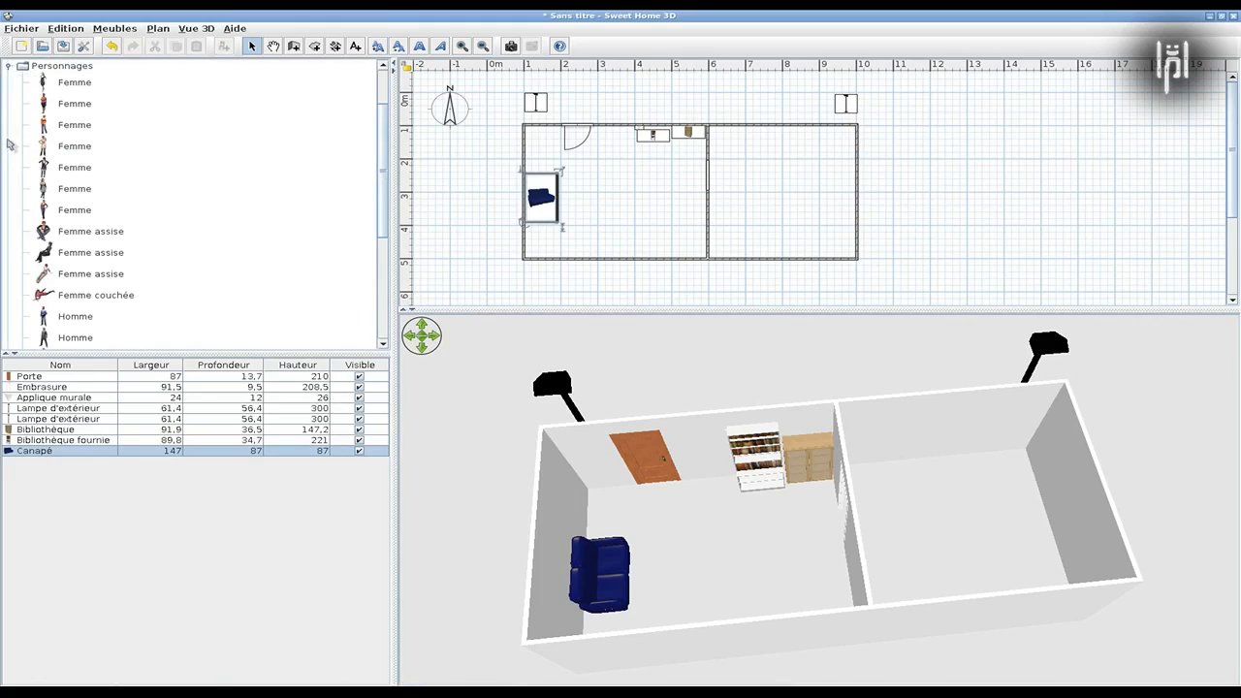
left_click_drag(58, 152, 626, 183)
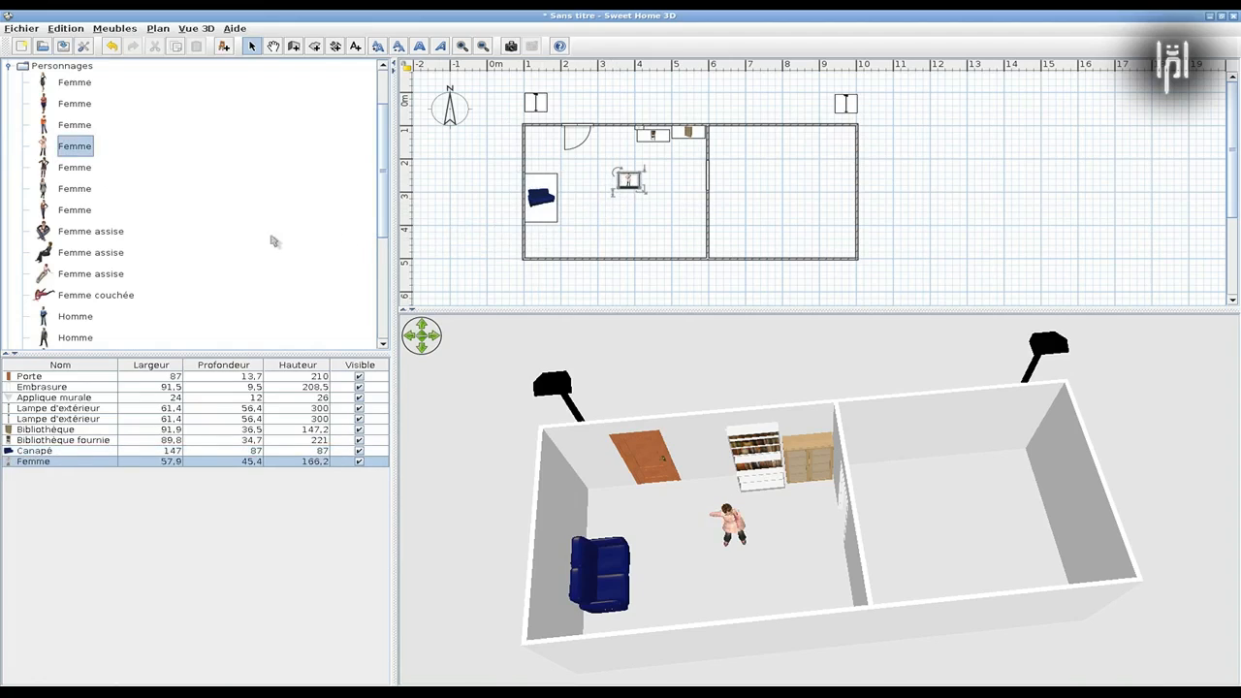
Step: Rotate the Femme in the left room to face the Canapé side and resize it to 62 cm wide and 73 cm deep
left_click(648, 199)
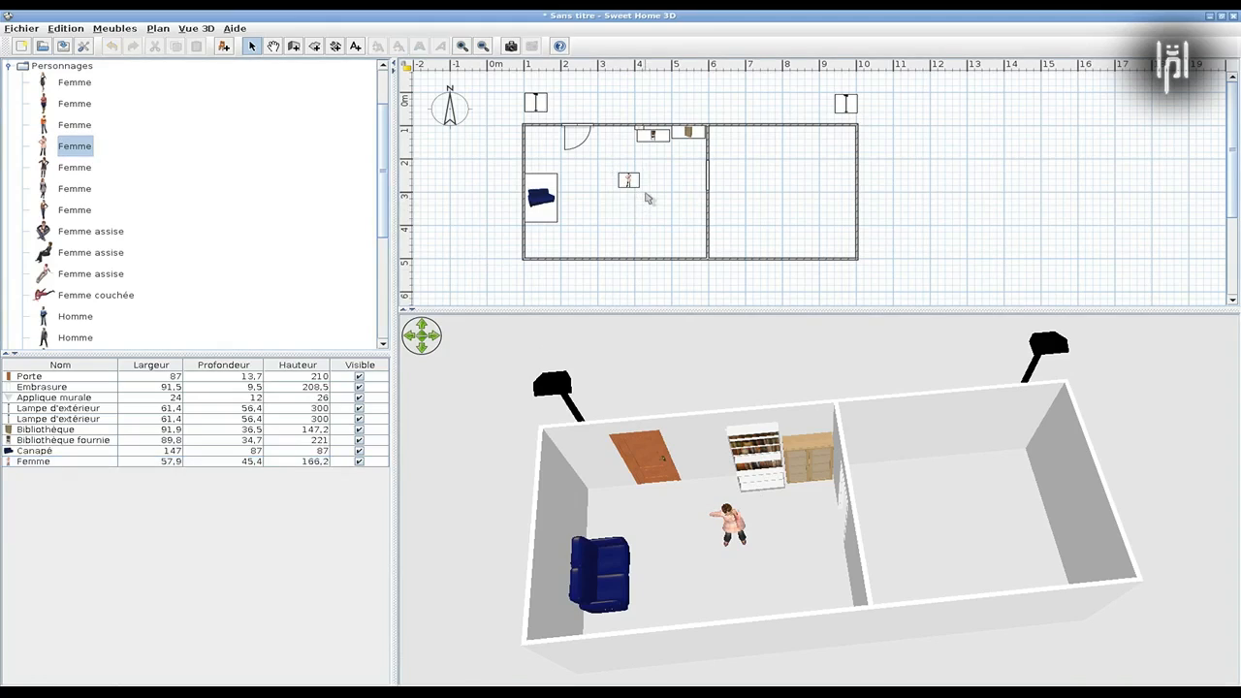
left_click(640, 194)
mouse_move(640, 188)
left_mouse_down()
mouse_move(624, 200)
mouse_move(641, 200)
mouse_move(624, 170)
mouse_move(634, 171)
left_mouse_up()
left_click(617, 173)
left_click(620, 176)
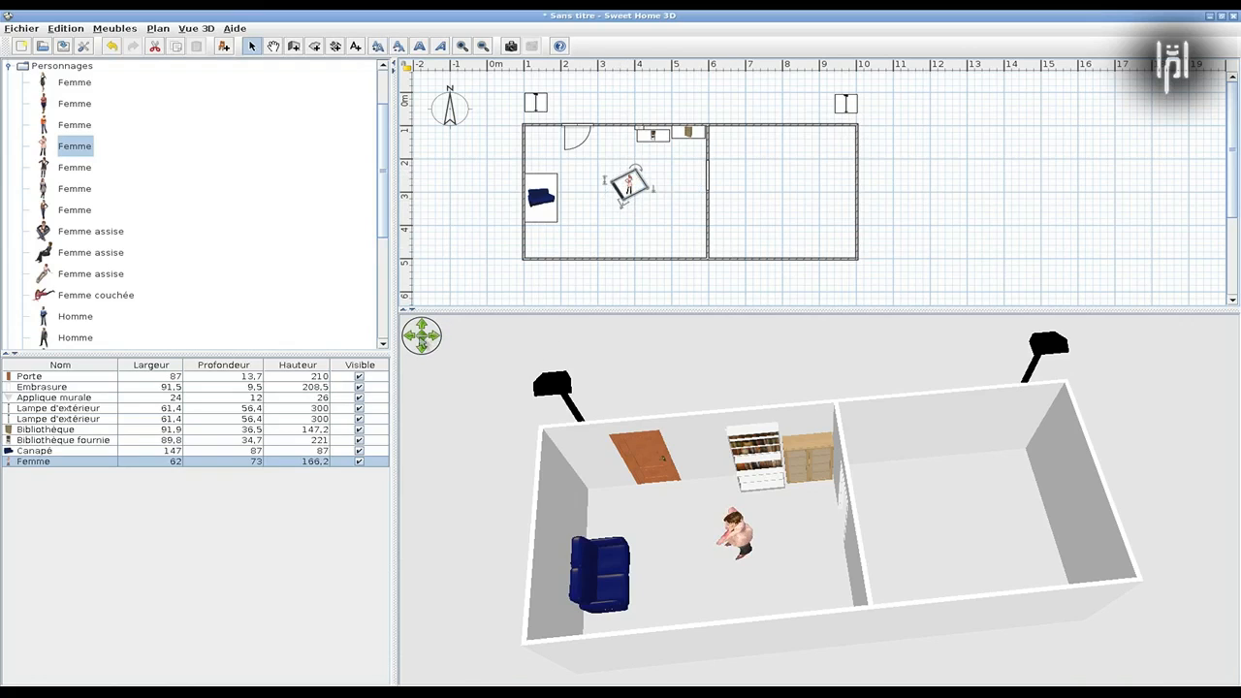
Step: Examine the turned Femme and the furnished room in the aerial 3D view from different heights and angles
left_click(420, 339)
left_click(423, 333)
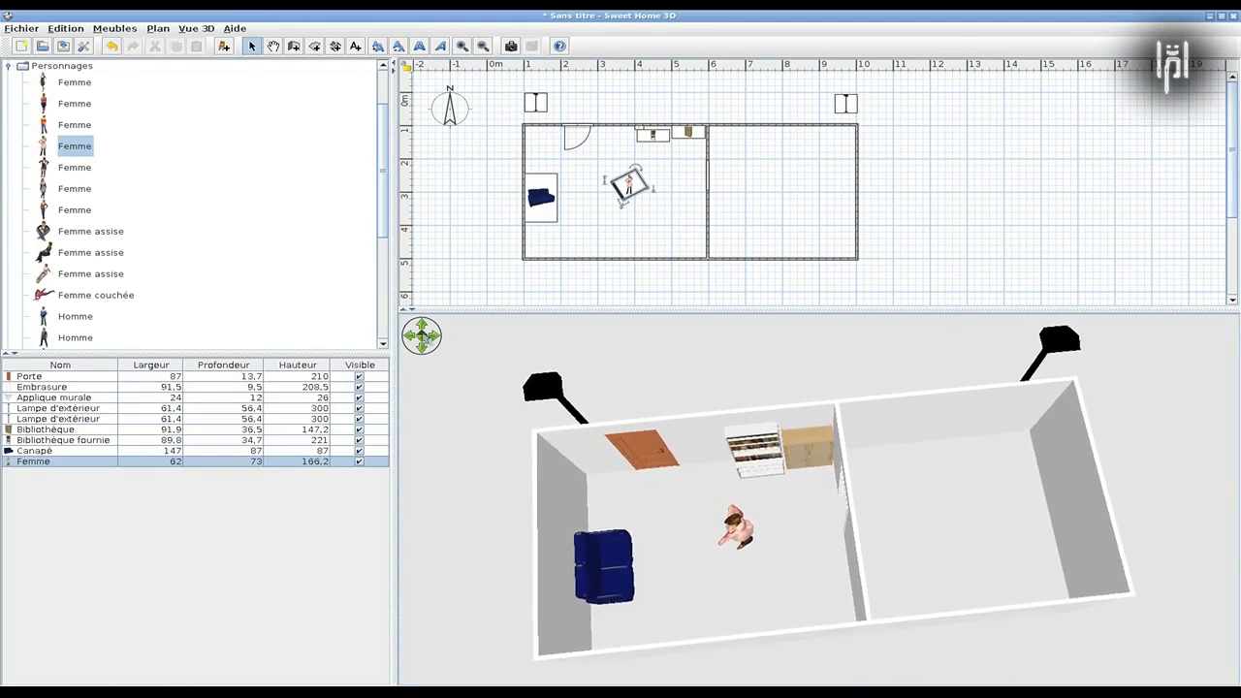
left_click(414, 337)
left_click(435, 335)
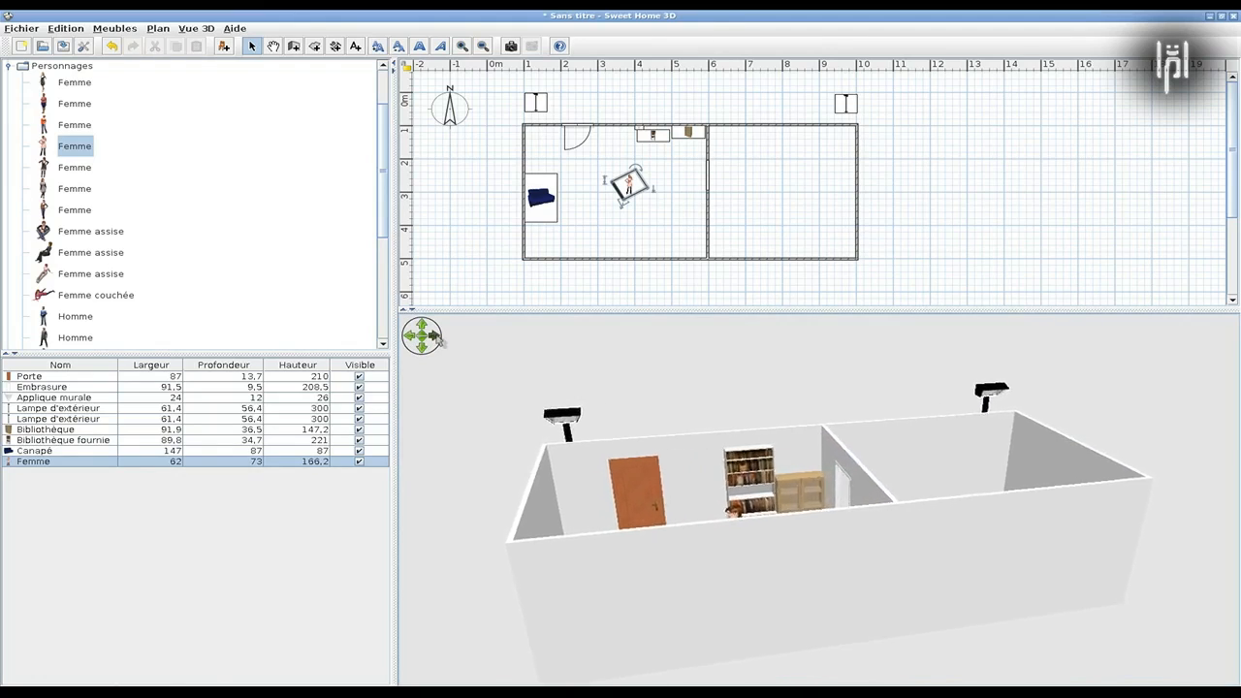
left_click(422, 346)
left_click(423, 326)
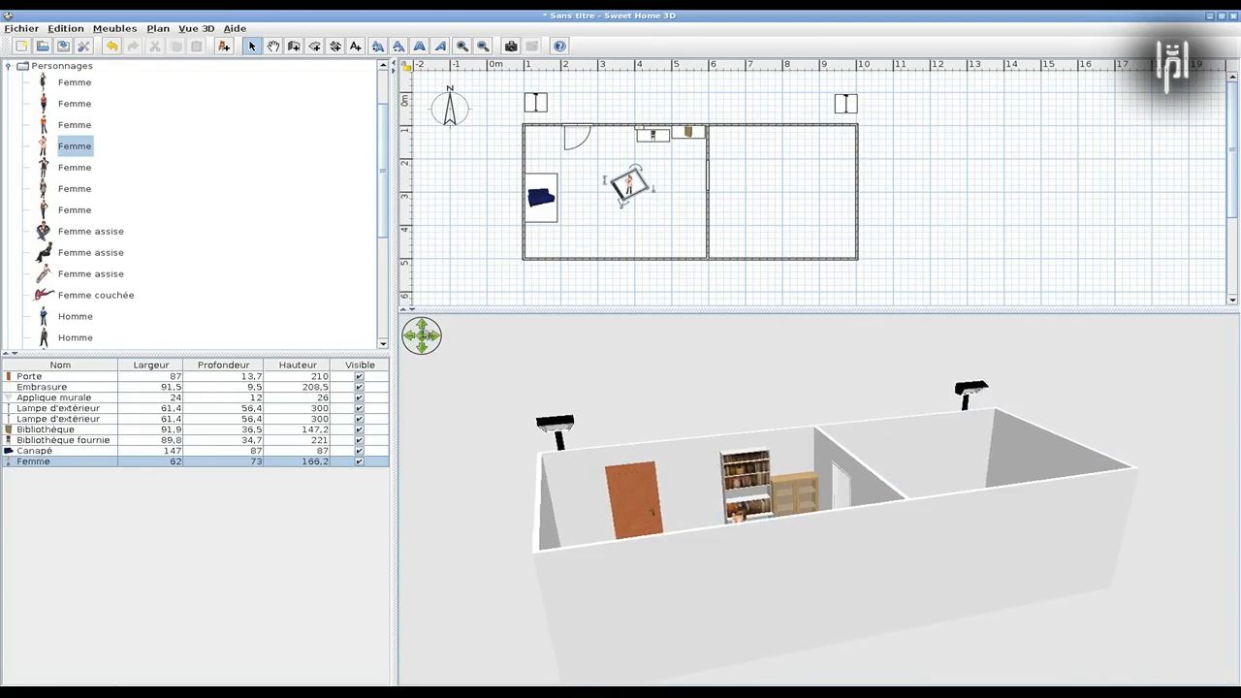
left_click(422, 339)
left_click(423, 341)
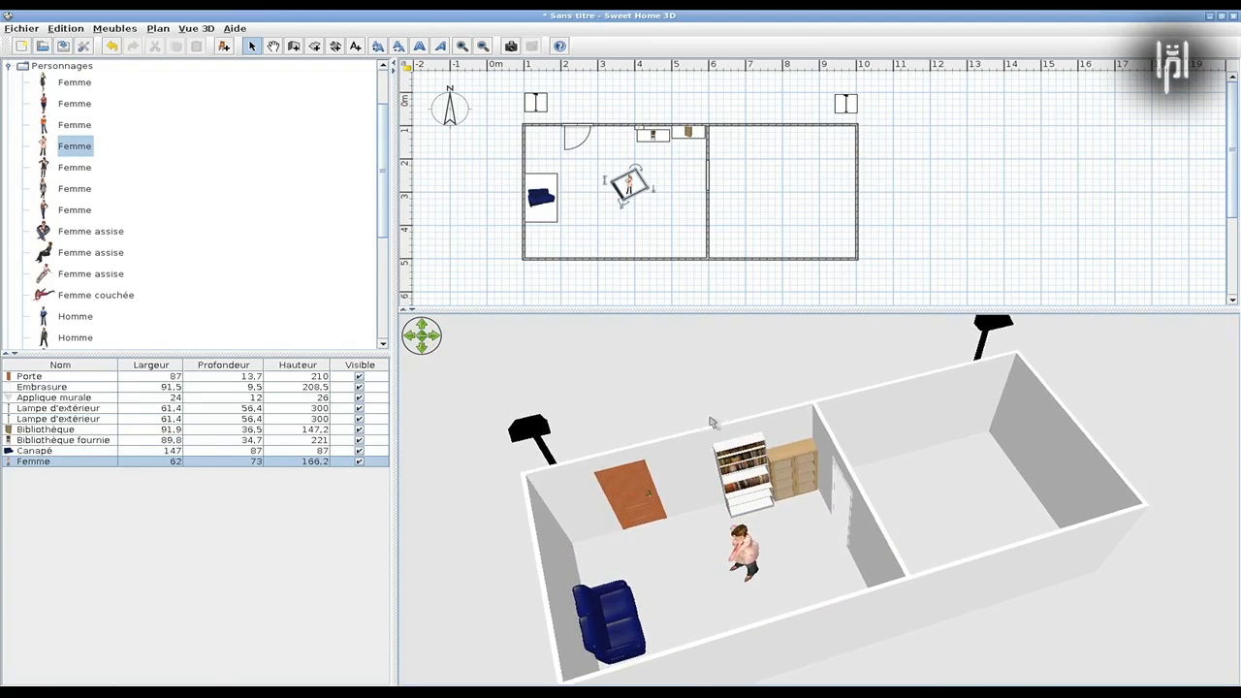
Step: Switch the 3D view to Visite virtuelle and move the visitor back outside the room until the door can be inspected
left_click(197, 28)
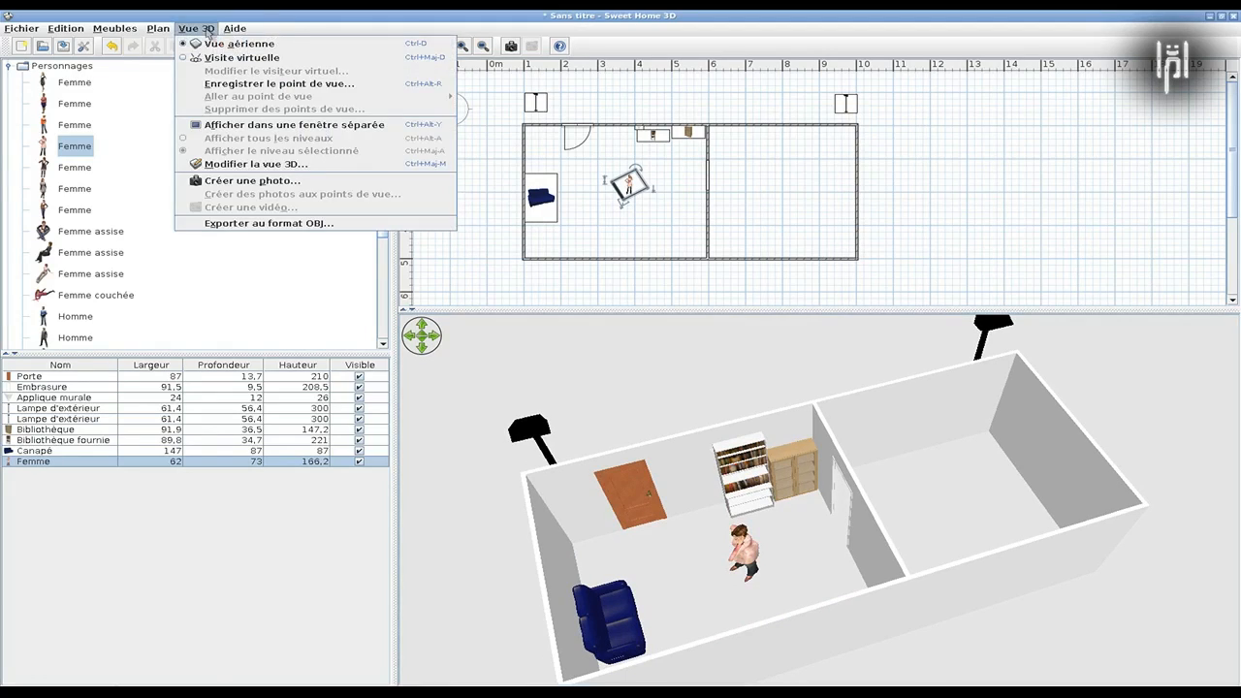
left_click(237, 59)
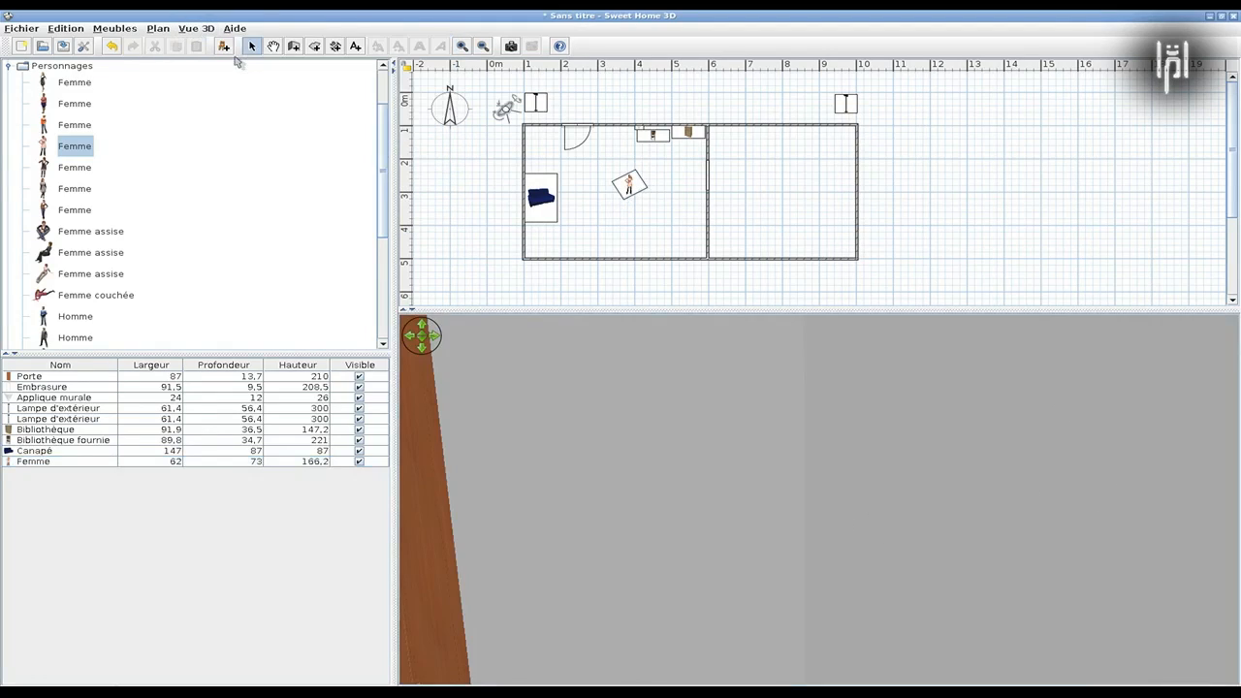
scroll(538, 384, "down", 4)
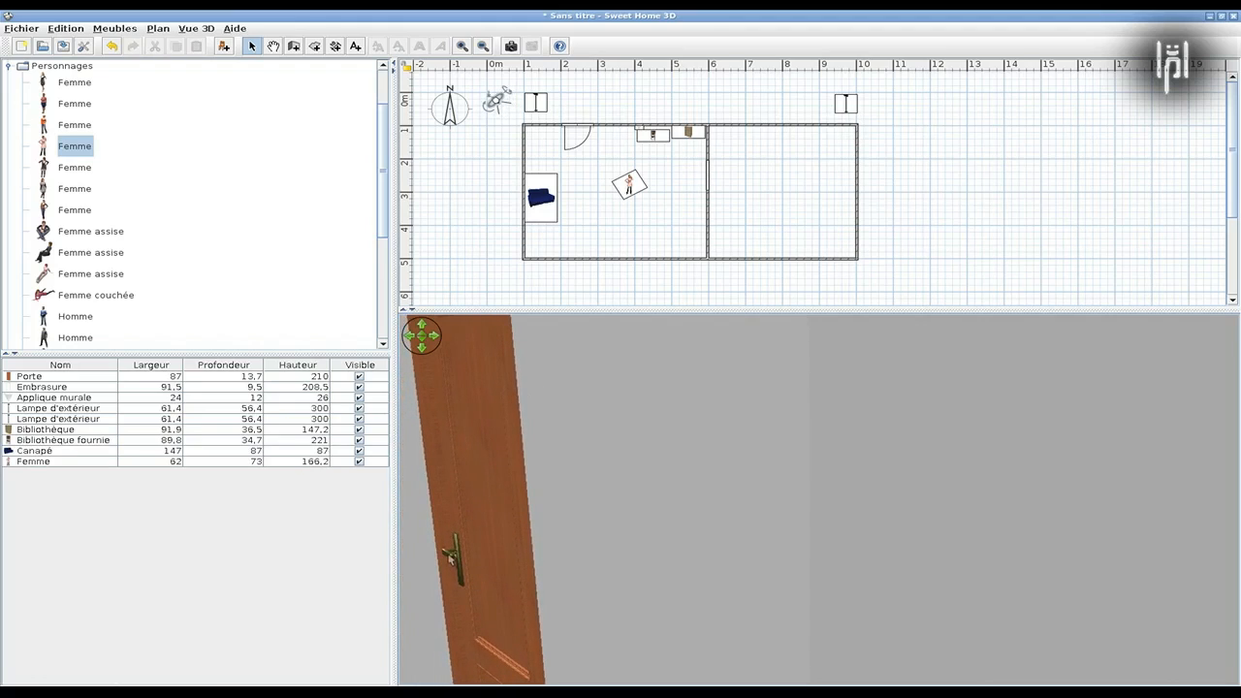
left_click_drag(451, 550, 644, 405)
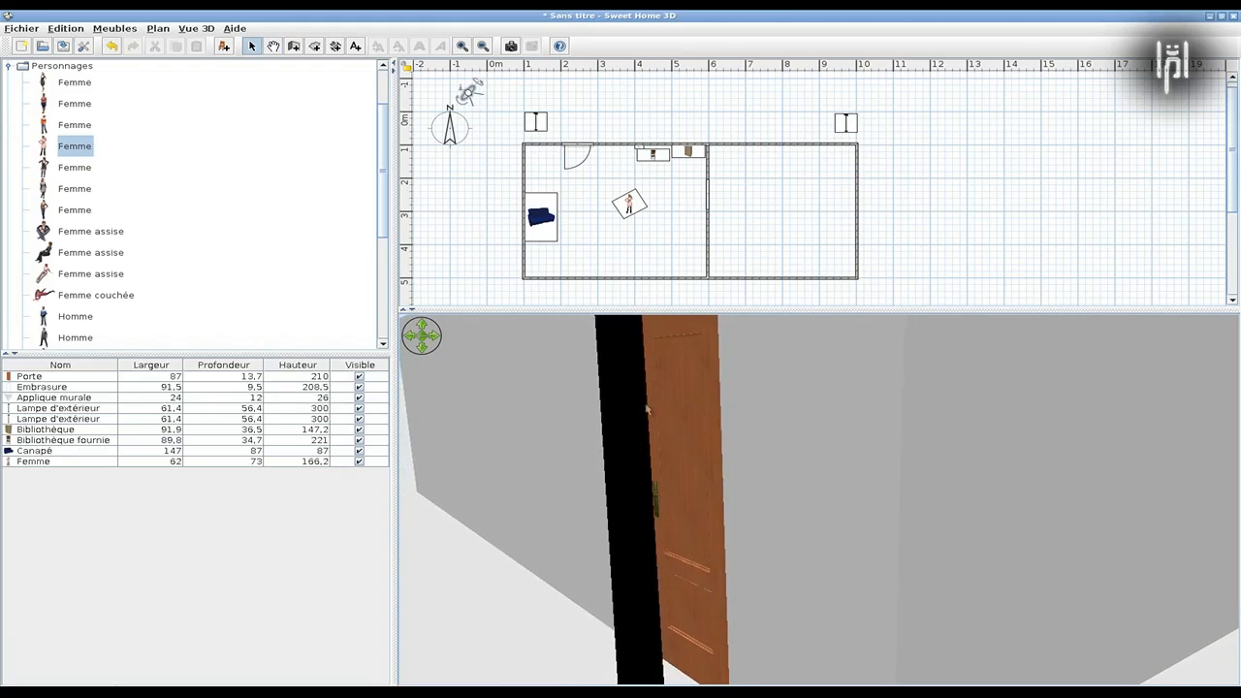
Step: Move the virtual visitor into the left room beside the Femme and shift the Femme slightly toward the partition
mouse_move(469, 94)
left_mouse_down()
mouse_move(496, 110)
mouse_move(492, 146)
mouse_move(538, 218)
mouse_move(604, 229)
left_mouse_up()
left_click(626, 215)
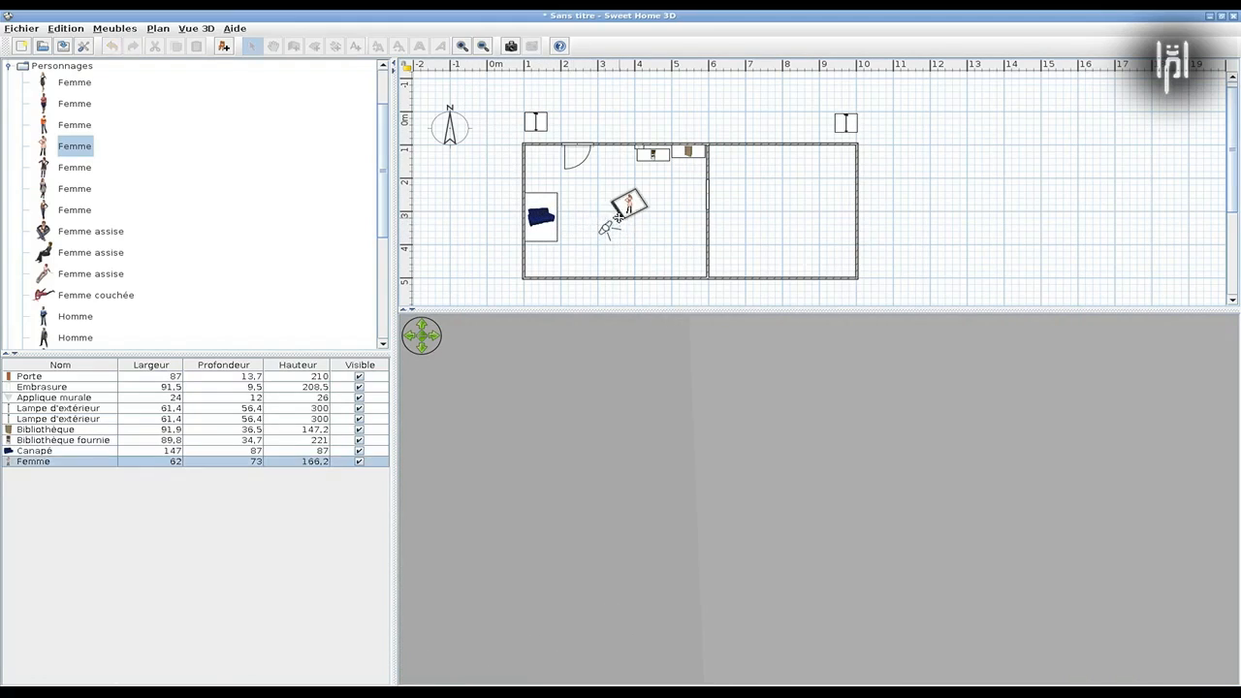
left_click(609, 229)
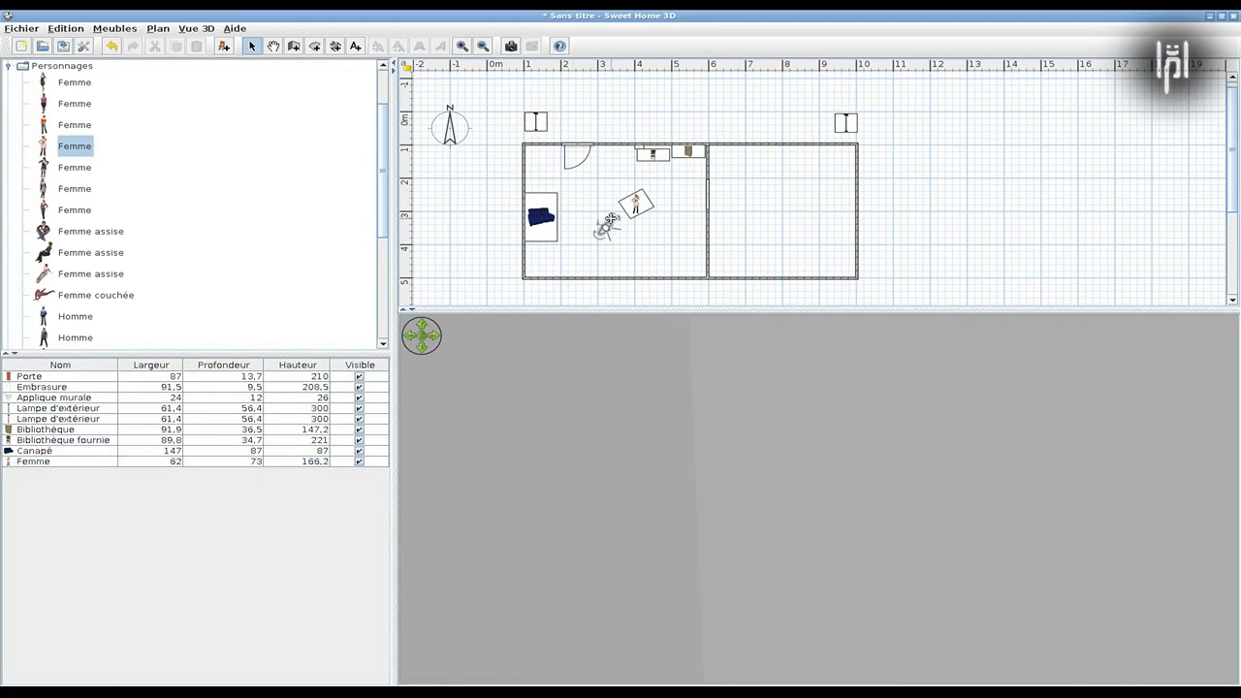
Step: Place the virtual visitor in the left room's lower corner by the partition, turned toward the Canapé, Femme, door and bookcase
mouse_move(609, 227)
left_mouse_down()
mouse_move(595, 238)
mouse_move(584, 220)
mouse_move(613, 205)
left_mouse_up()
left_click_drag(603, 227, 692, 260)
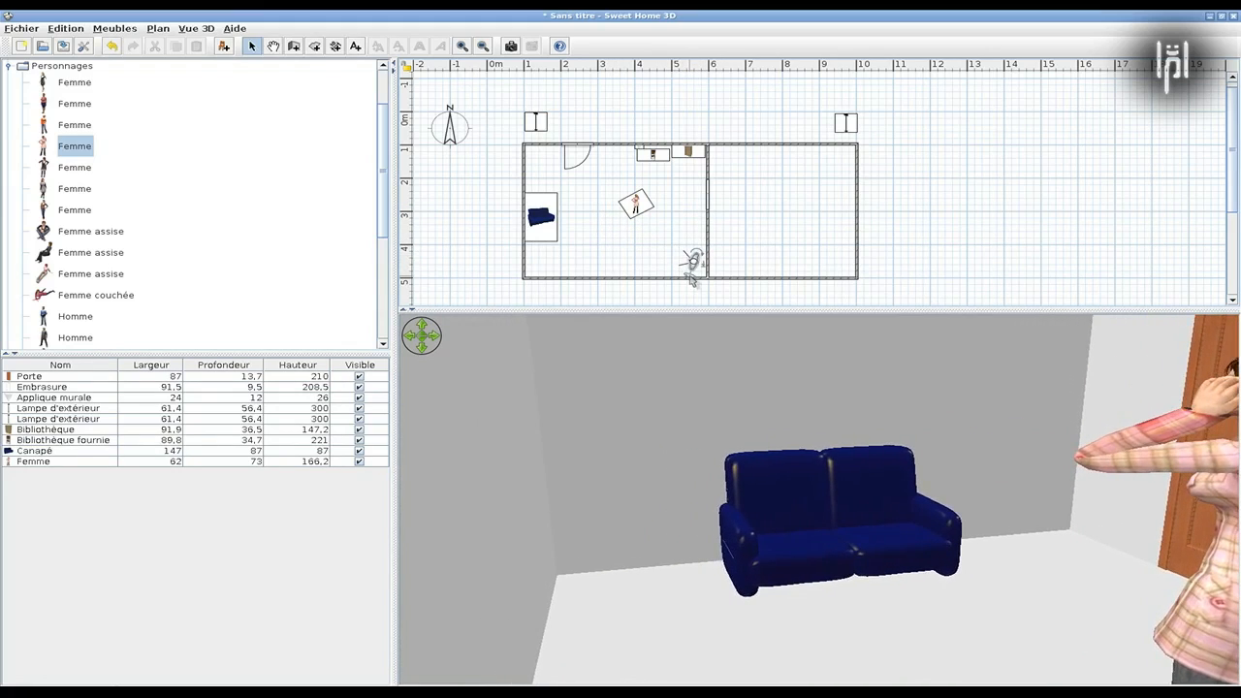
left_click_drag(690, 271, 698, 255)
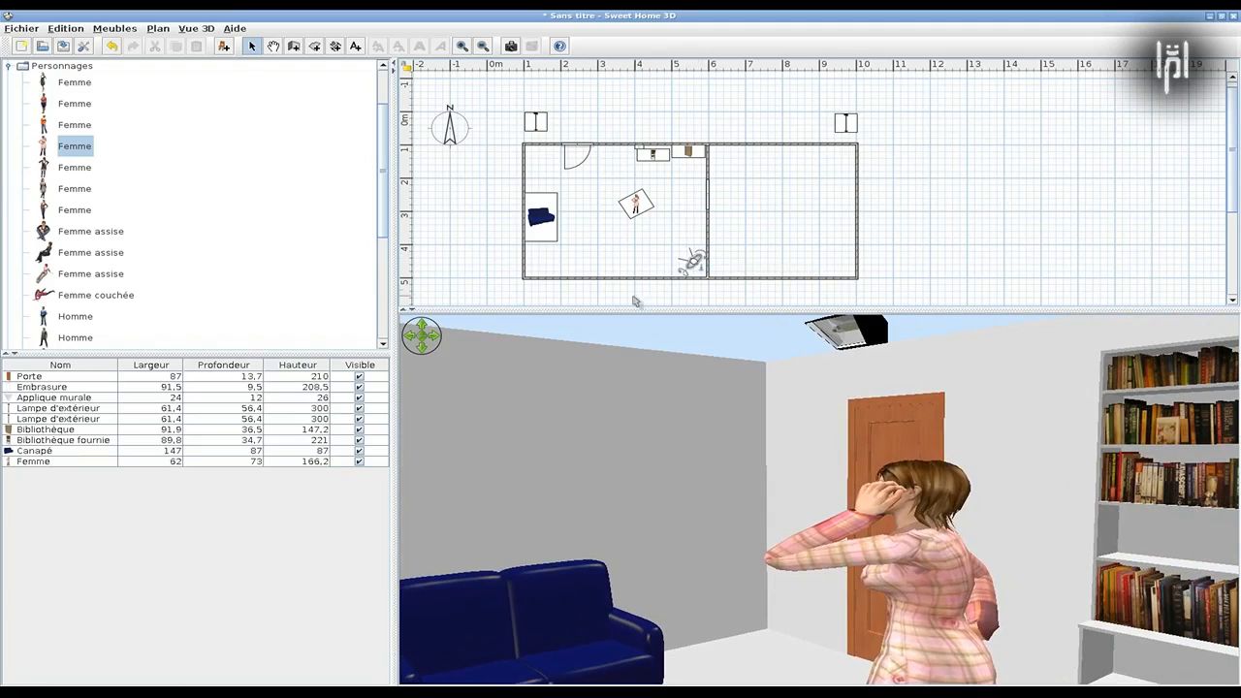
Step: Print the home to a PDF file named test_sh3d in the personal folder
left_click(60, 30)
mouse_move(27, 29)
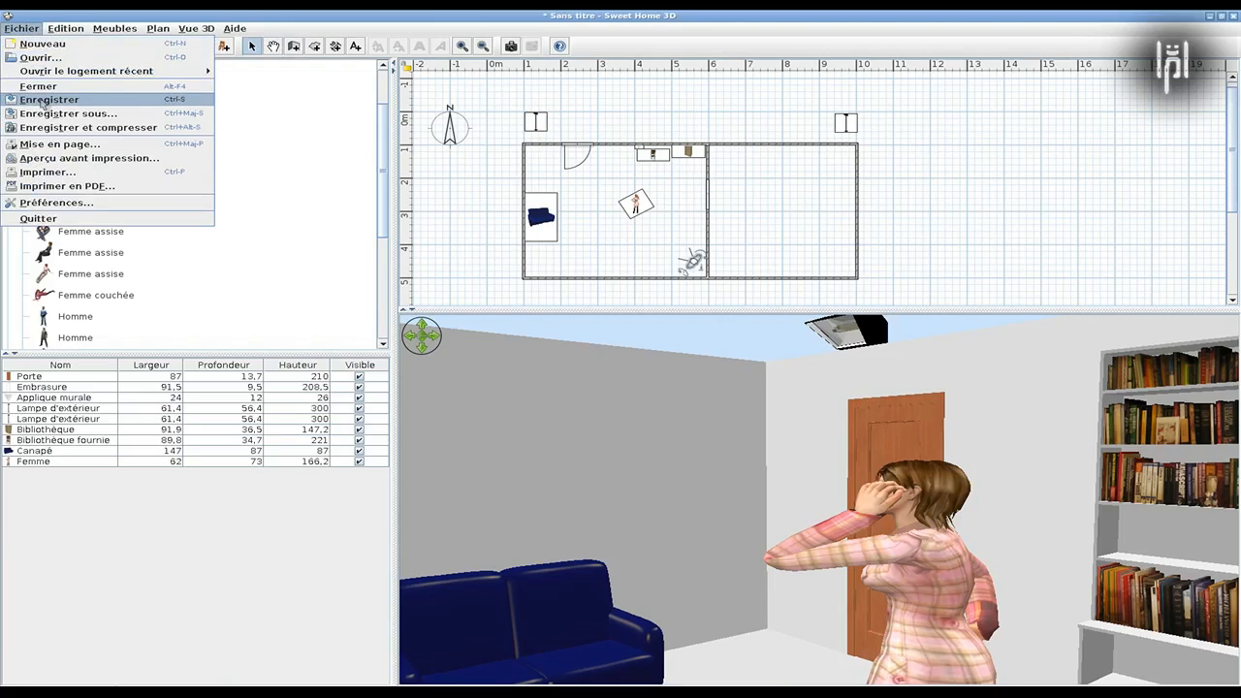
left_click(59, 186)
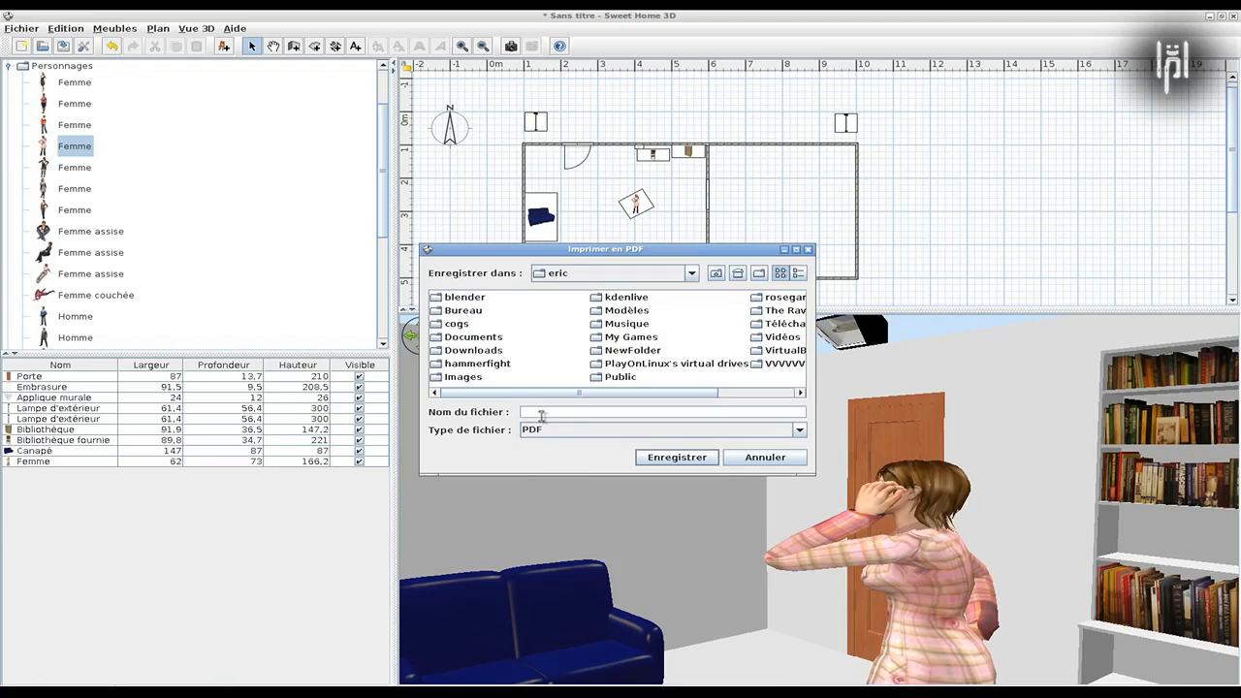
type("testsh3d")
key("Return")
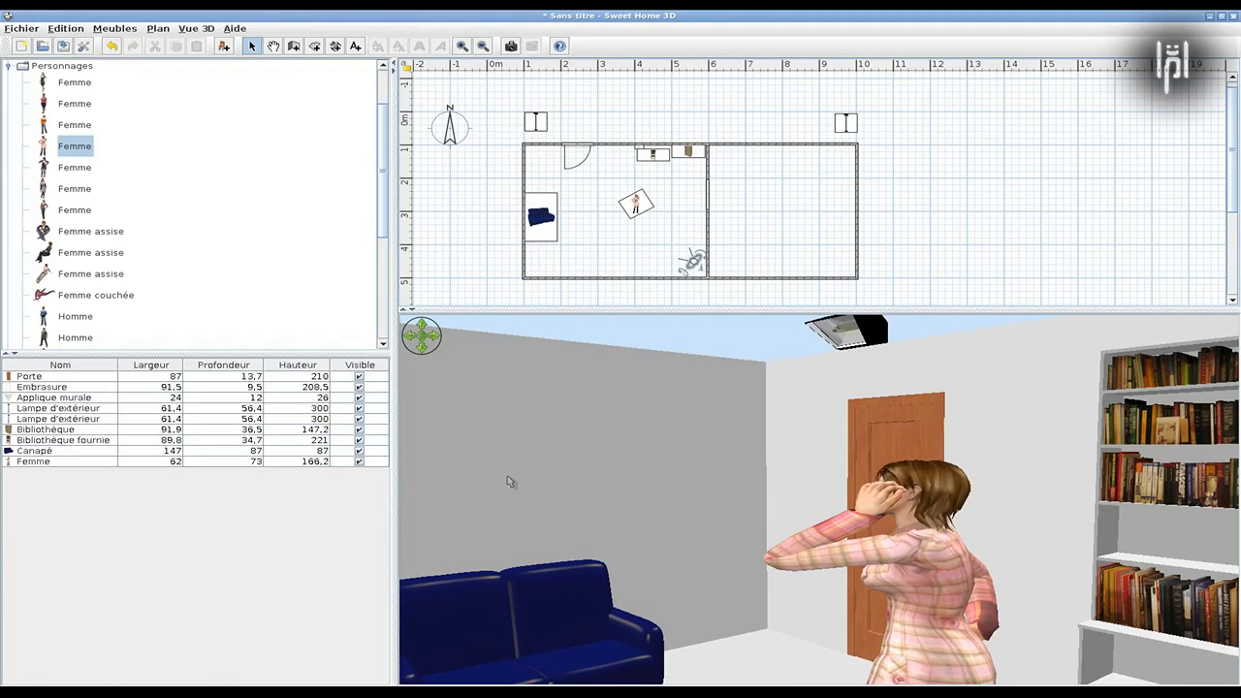
Step: Switch to the file manager and open test_sh3d.pdf from Dossier personnel
left_click(543, 693)
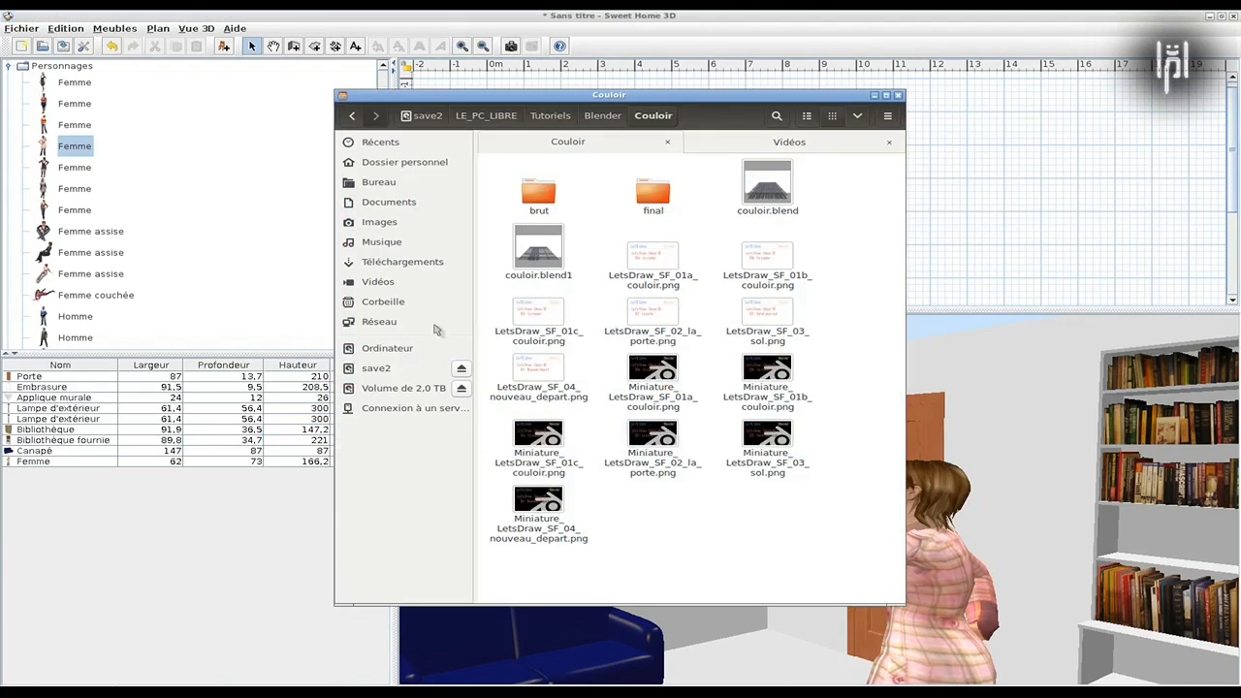
left_click(390, 163)
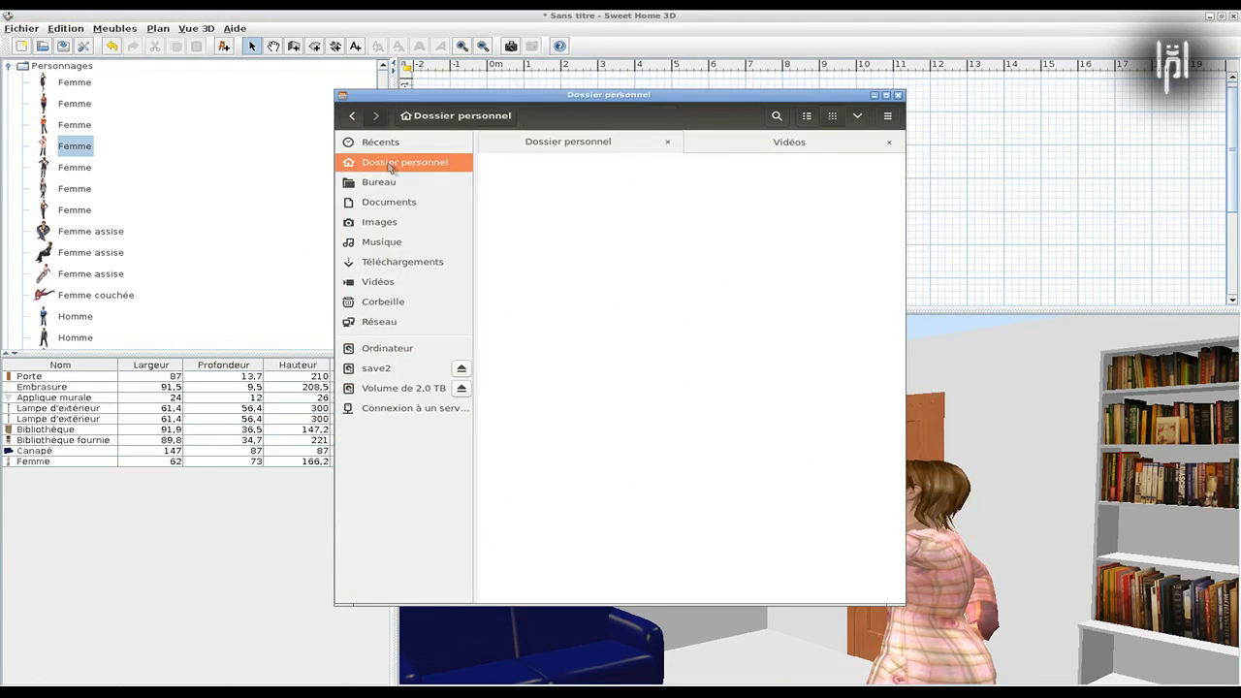
scroll(601, 320, "down", 5)
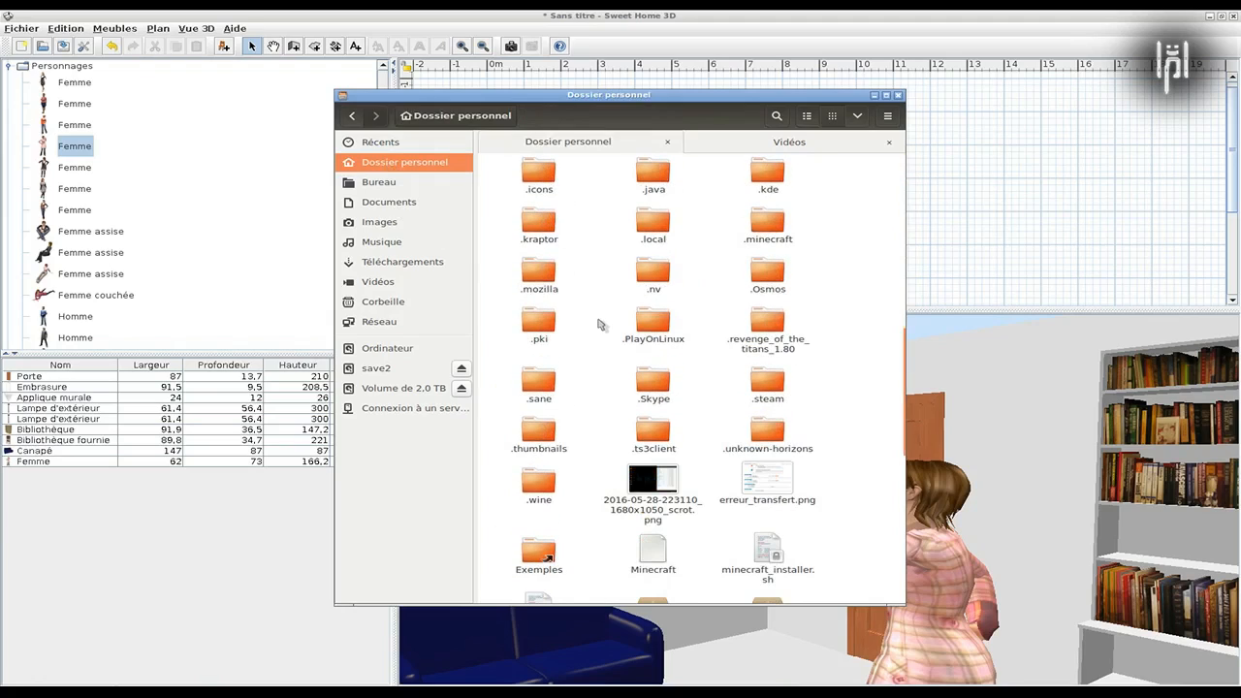
scroll(599, 324, "down", 4)
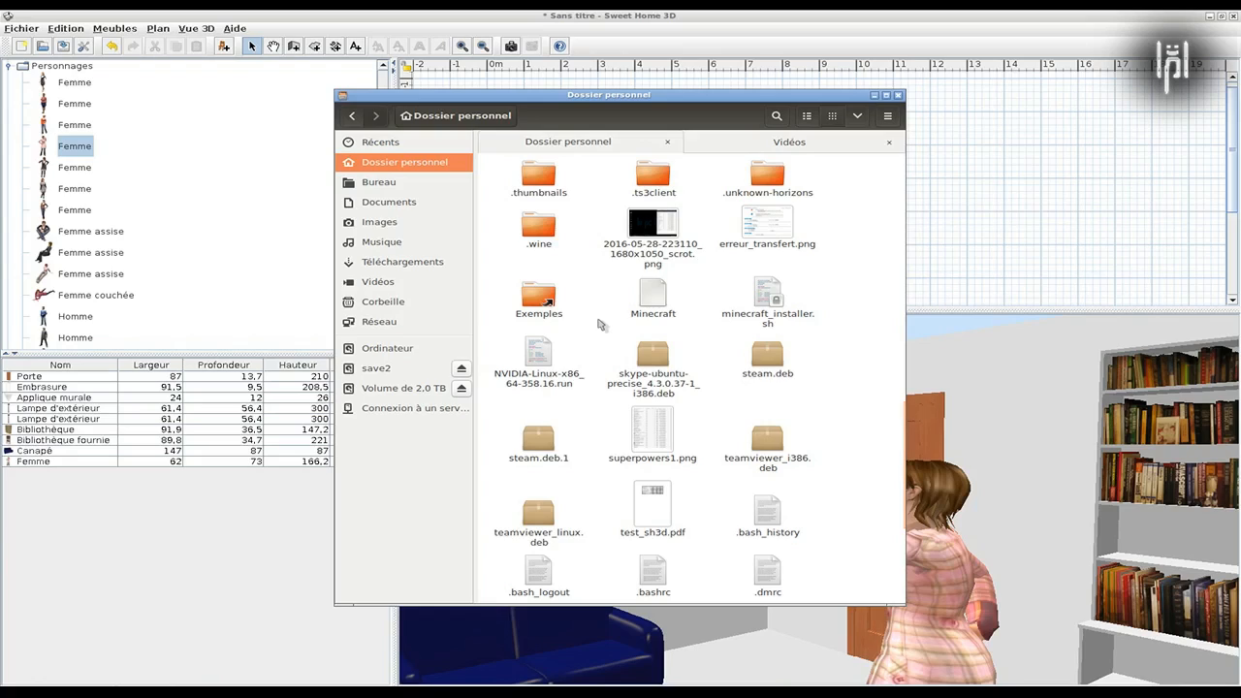
scroll(599, 324, "down", 1)
left_click(657, 476)
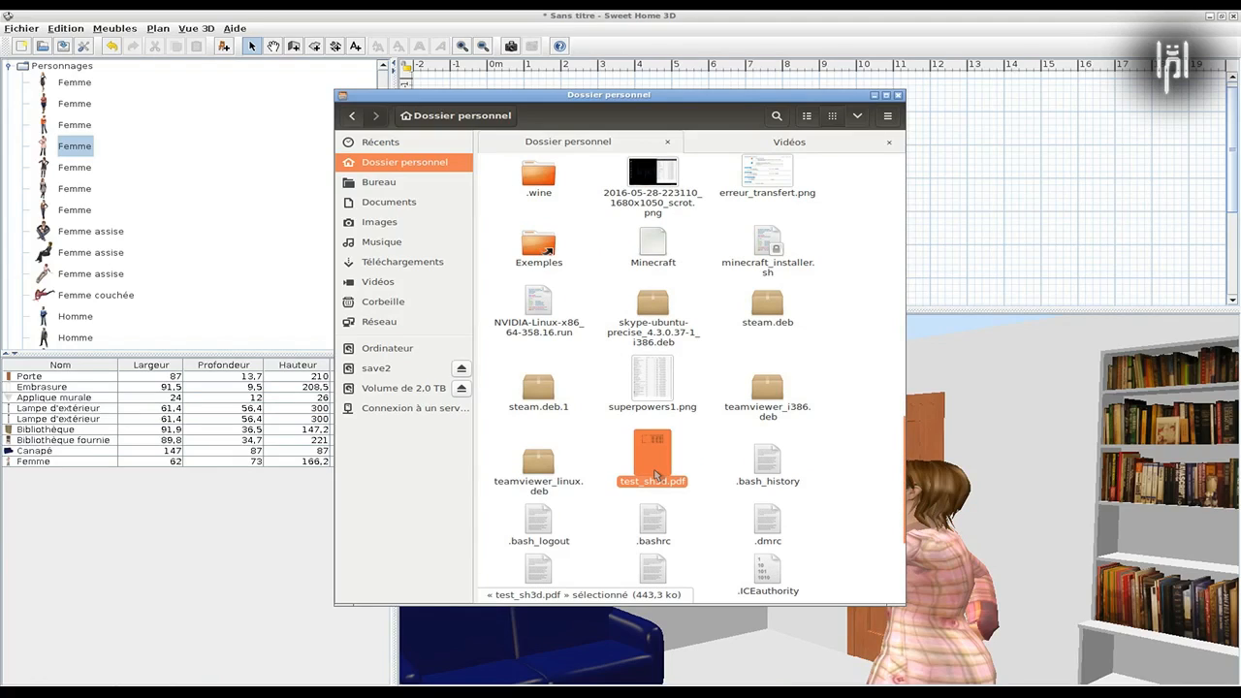
double_click(656, 475)
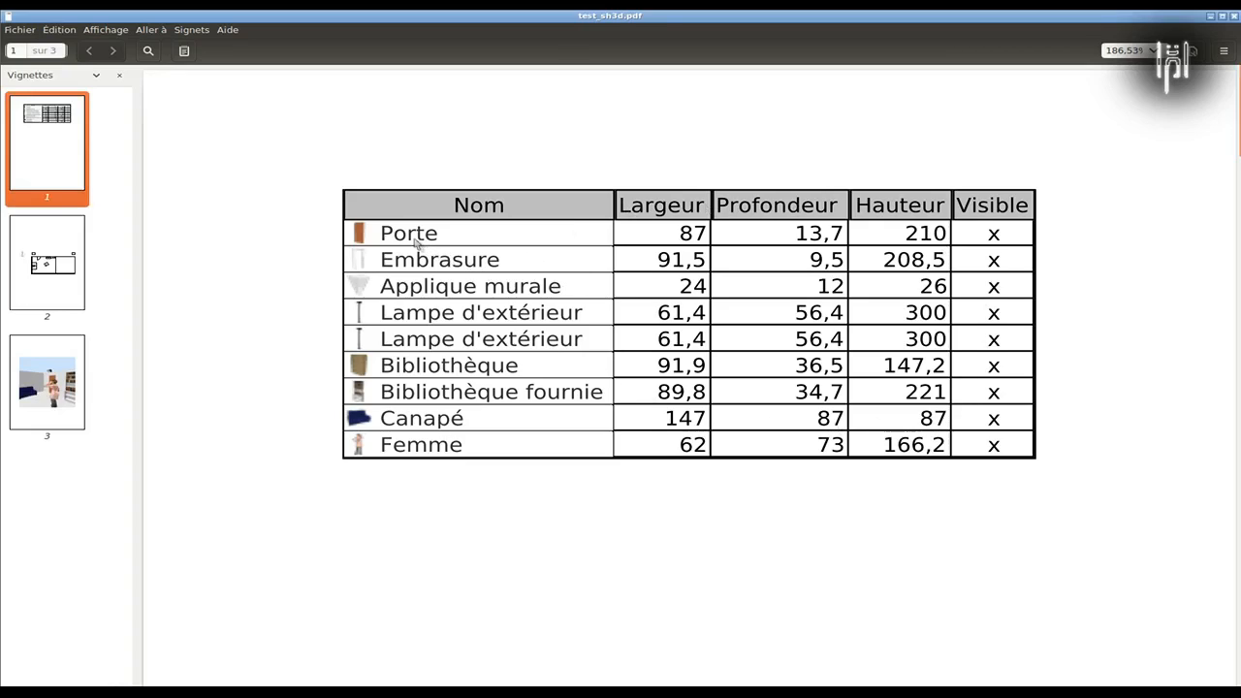
Step: Review the plan on page 2 and the 3D picture on page 3 of the PDF, and close the document
left_click(46, 265)
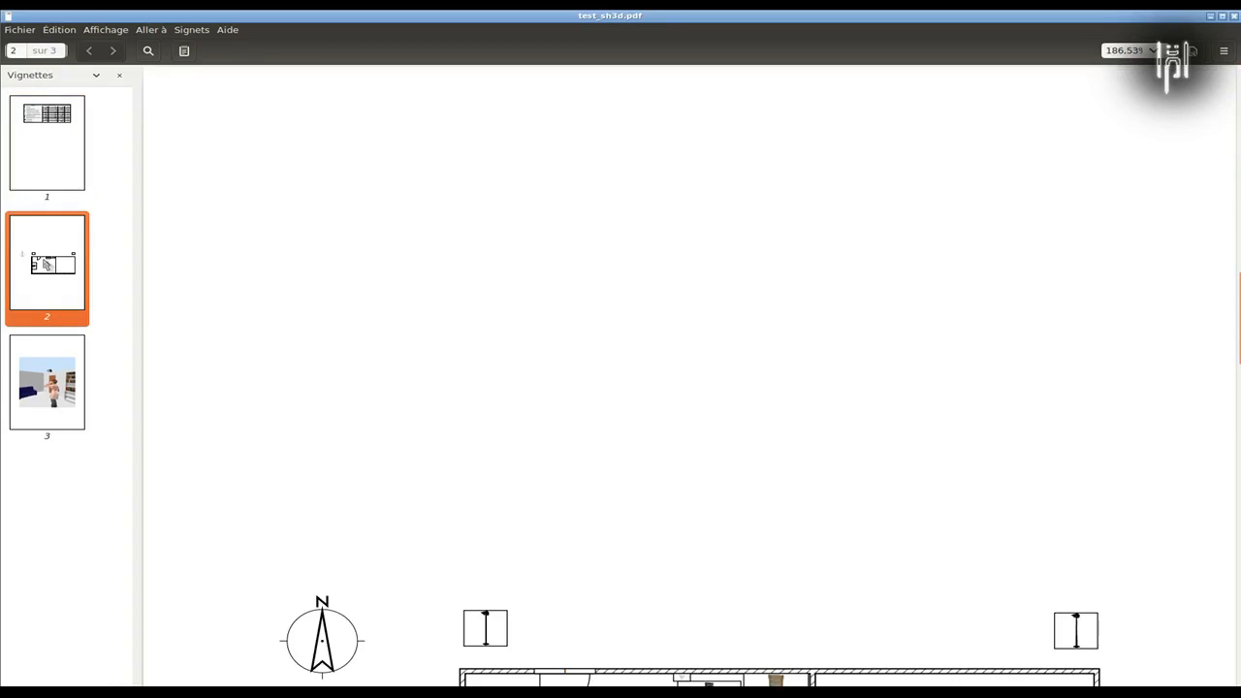
scroll(275, 410, "down", 5)
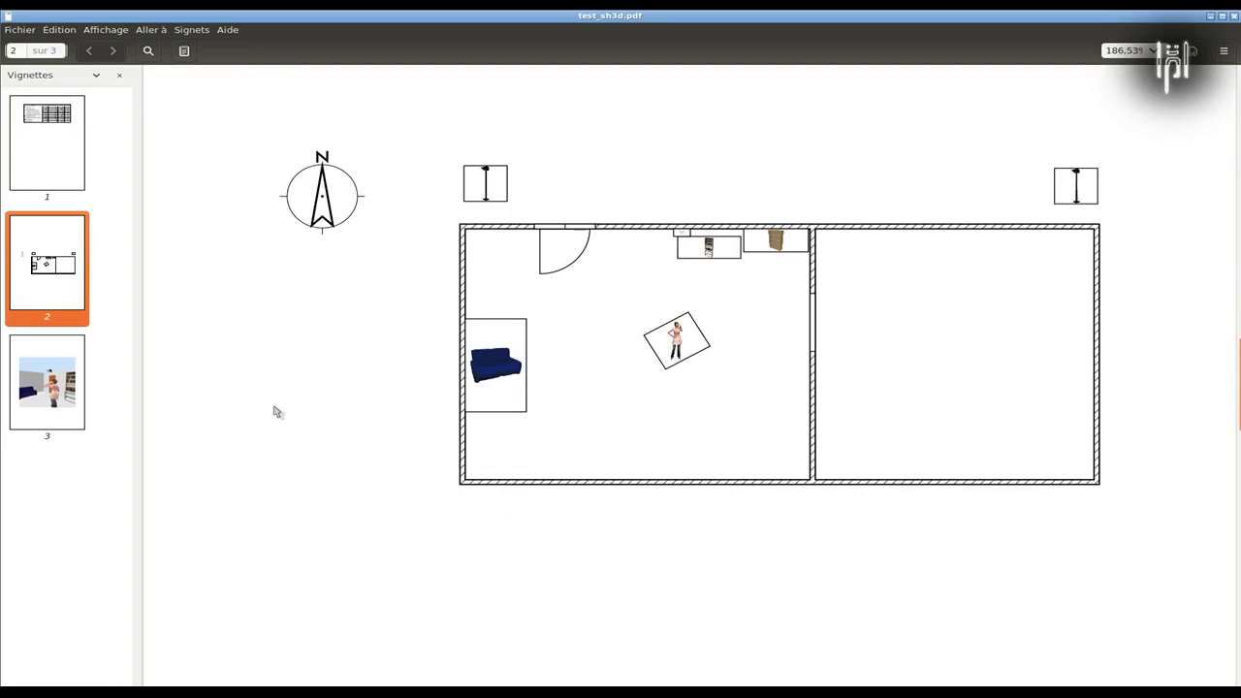
left_click(55, 405)
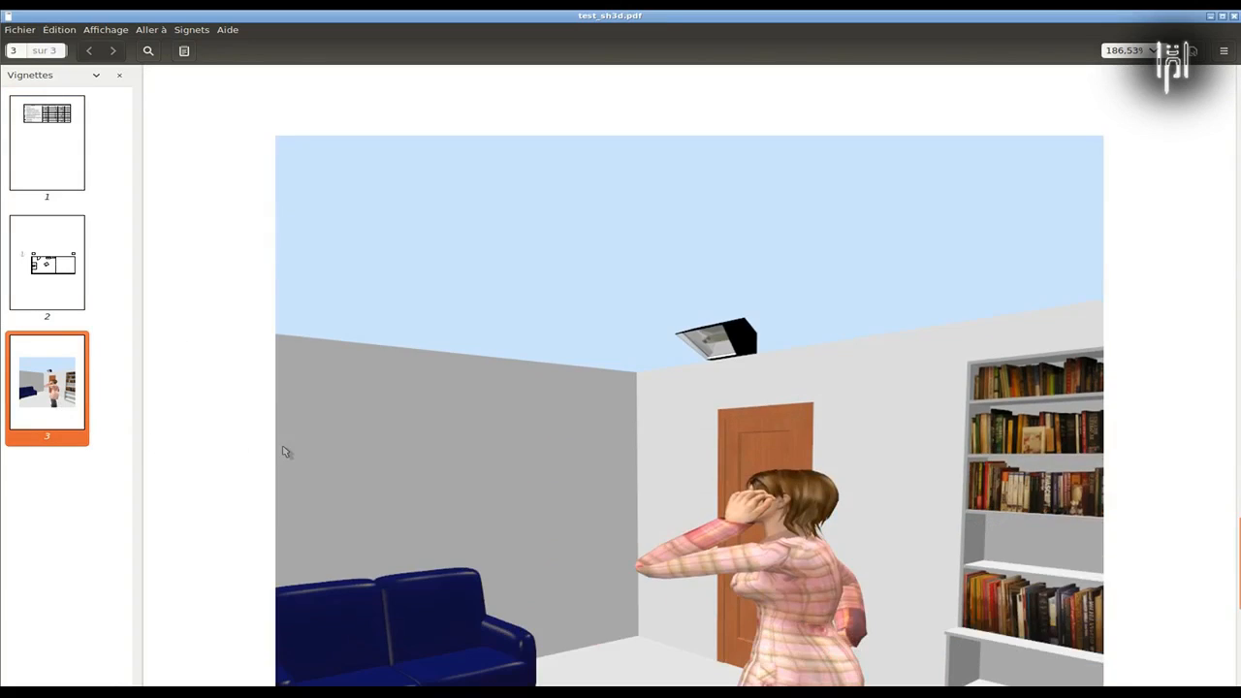
scroll(284, 451, "down", 2)
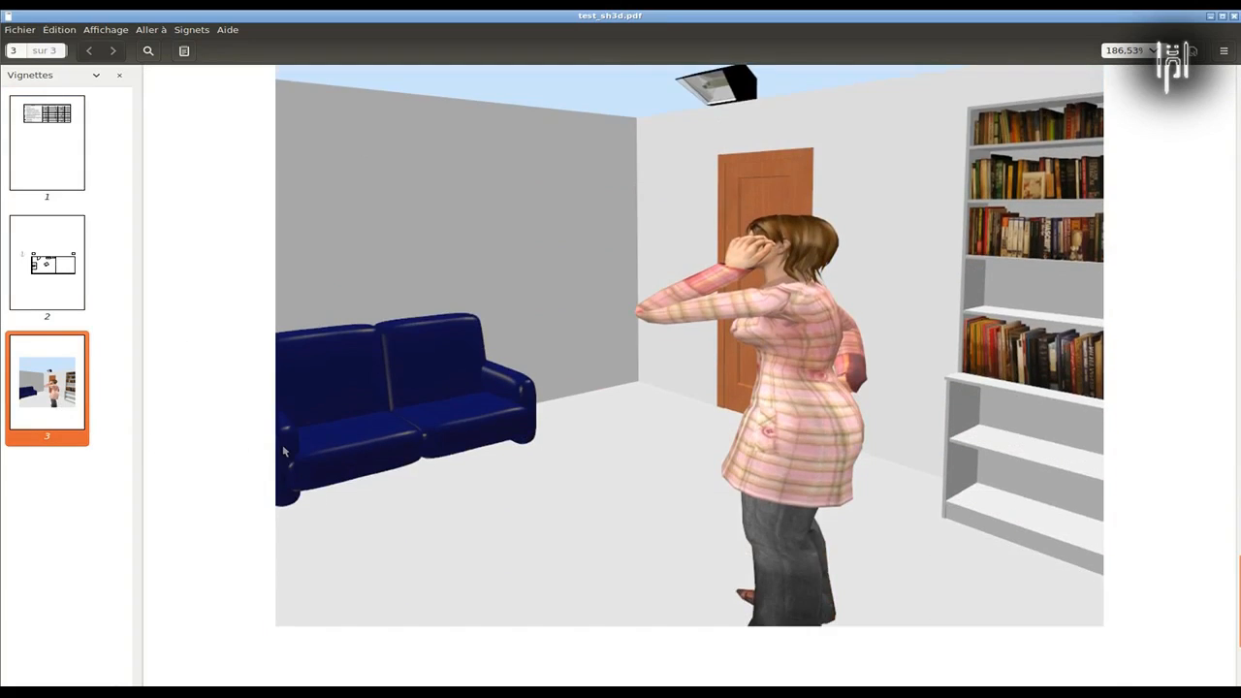
scroll(284, 451, "up", 6)
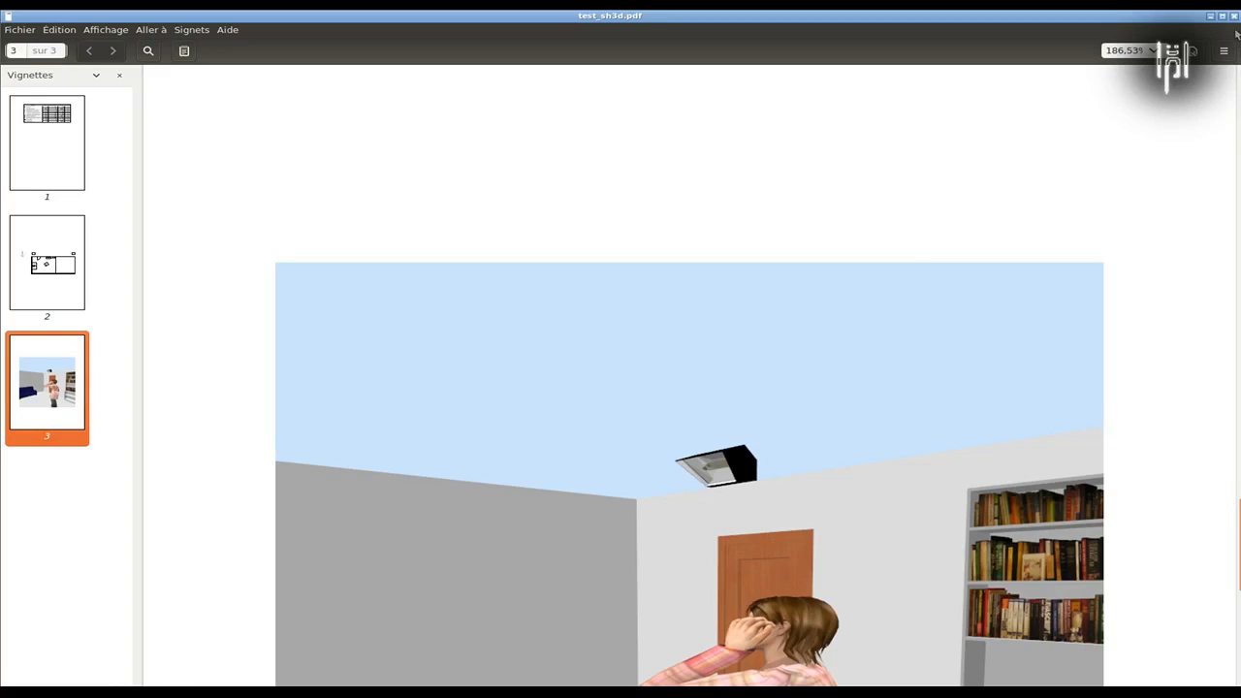
left_click(1235, 16)
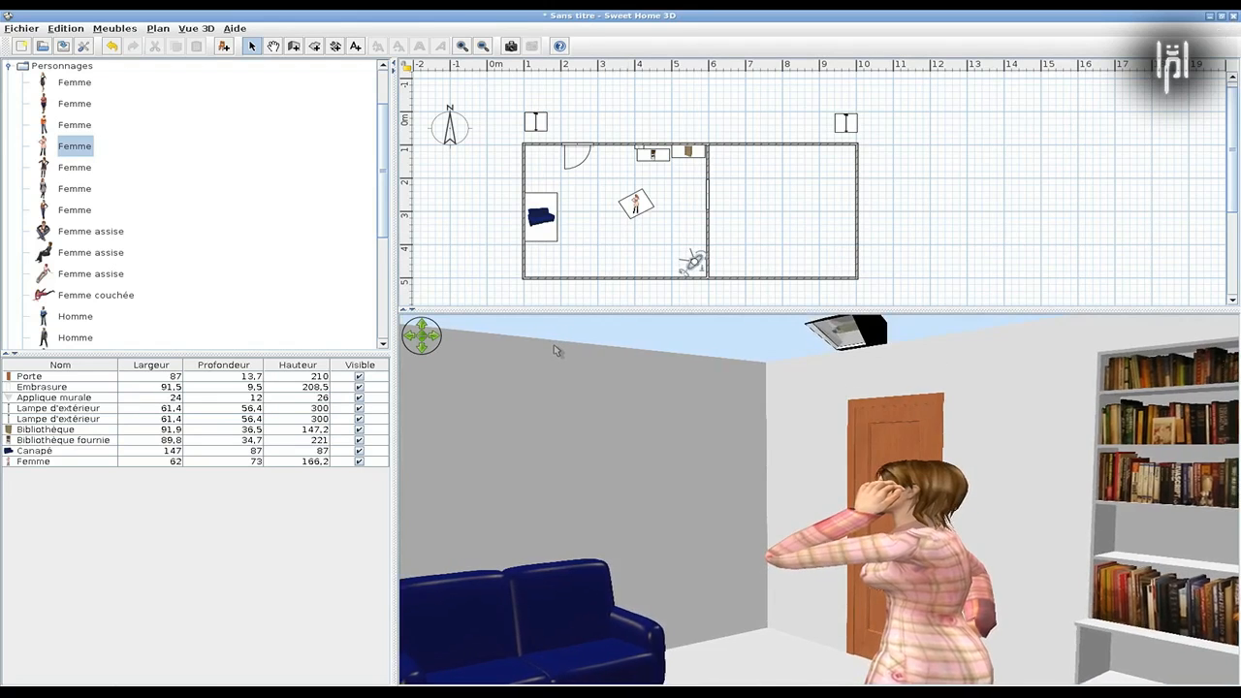
Step: Move the virtual visitor back to the partition's lower end for a wider view and select the upper outer wall
scroll(552, 353, "down", 4)
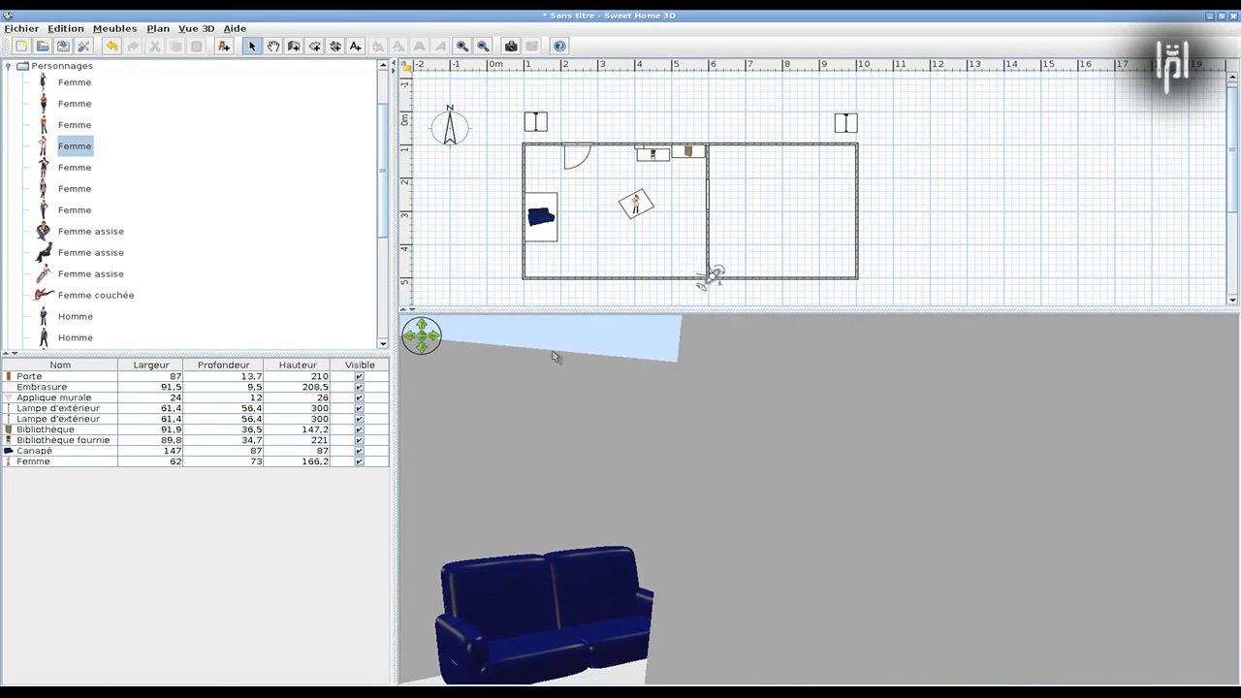
scroll(556, 356, "up", 3)
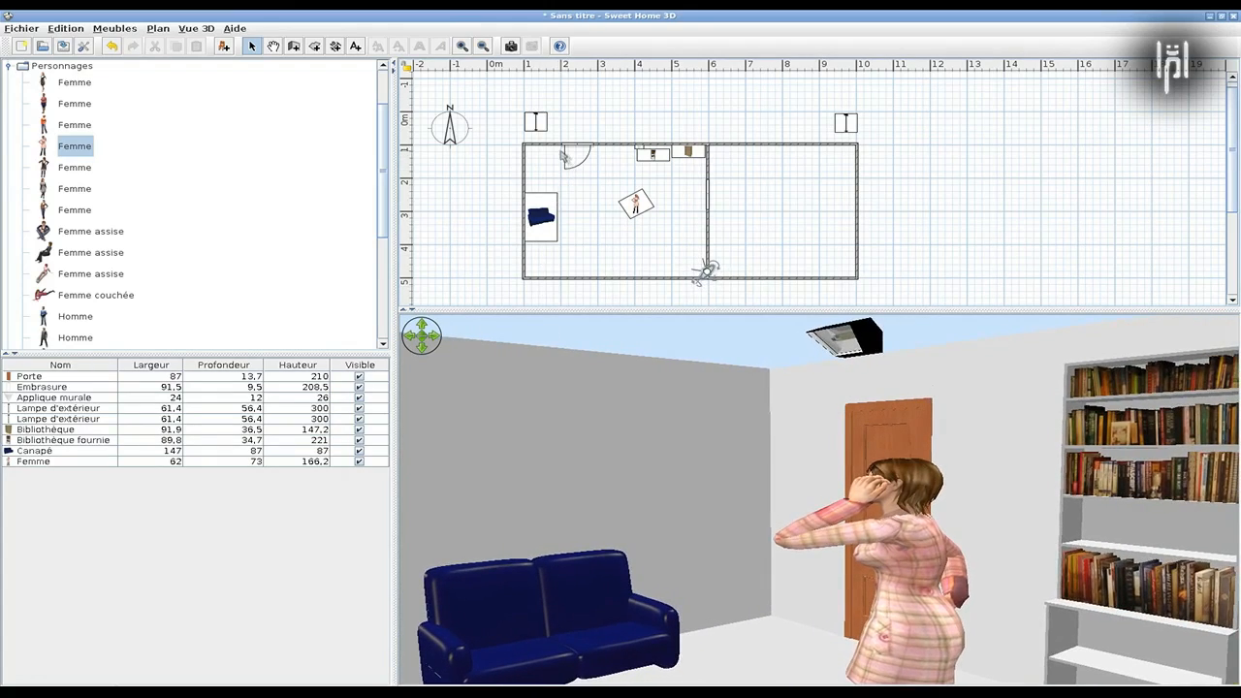
left_click(540, 143)
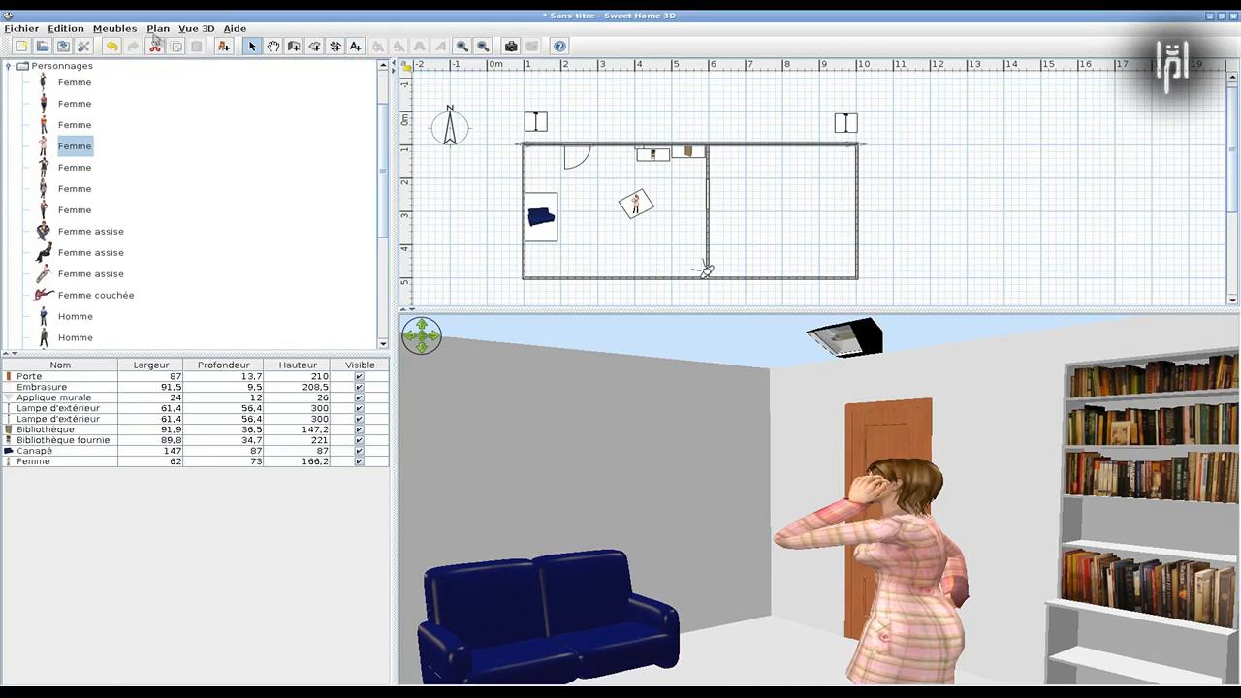
Step: Review the furniture and texture import commands and the program preferences, leaving the preferences without applying changes
left_click(114, 30)
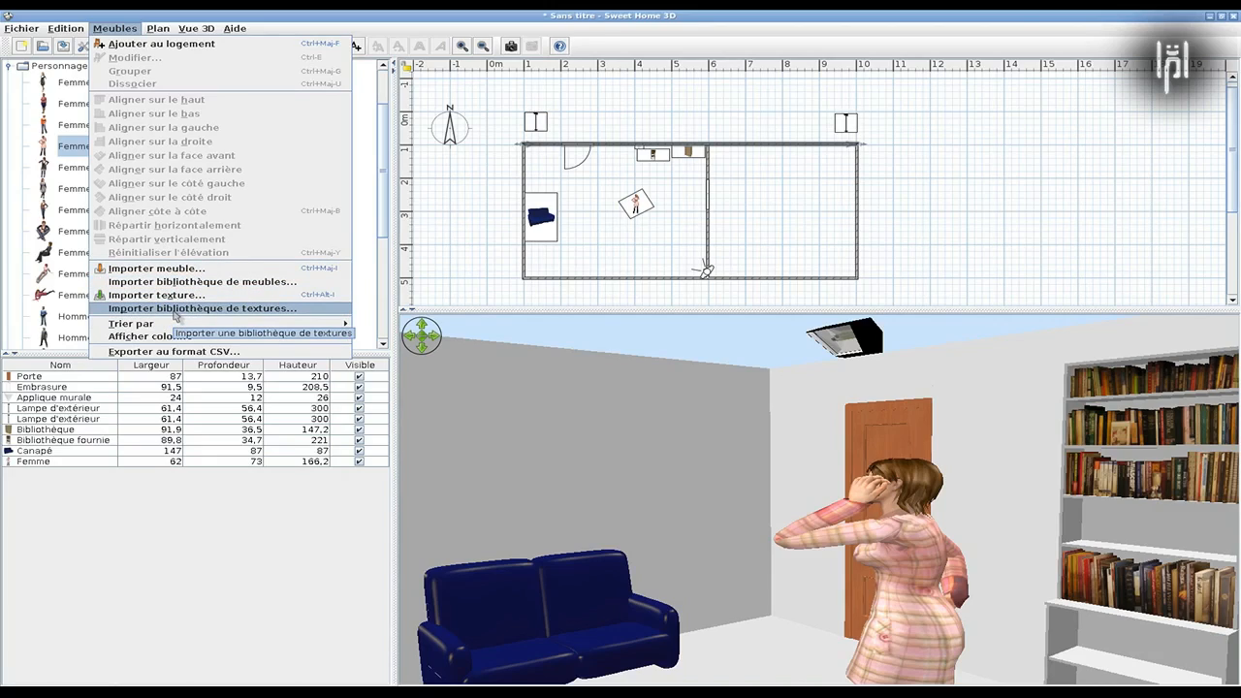
mouse_move(178, 326)
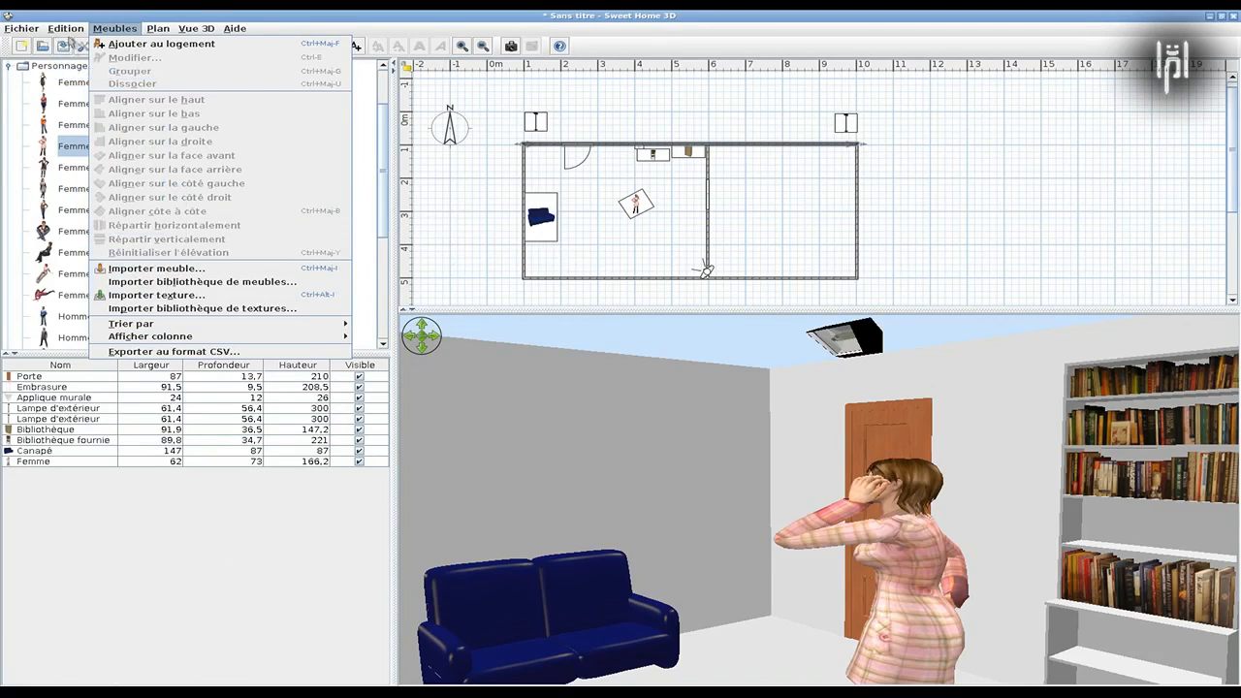
mouse_move(70, 33)
mouse_move(31, 29)
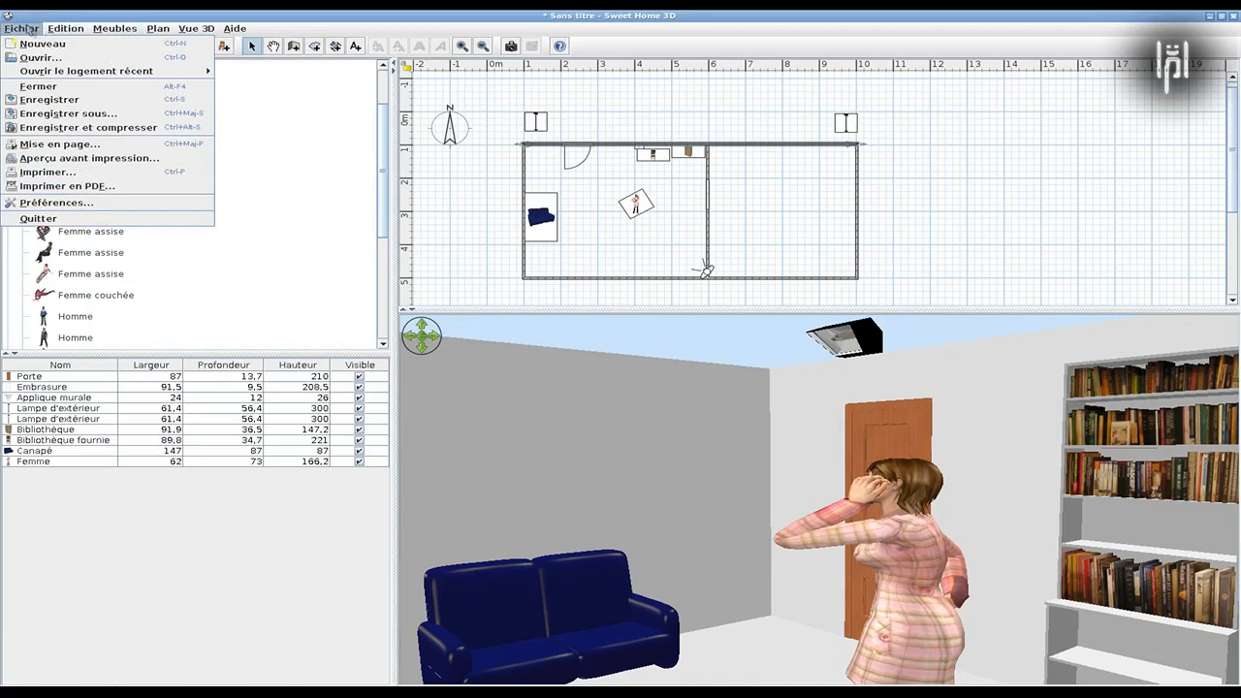
left_click(74, 210)
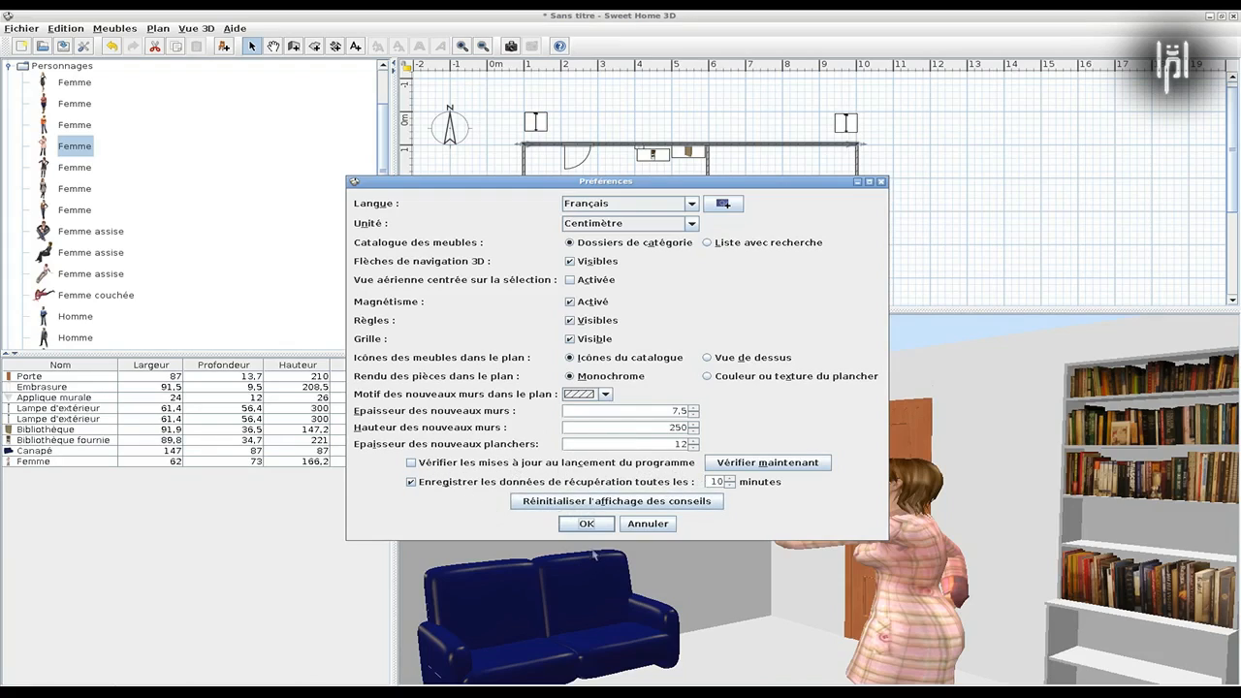
left_click(648, 529)
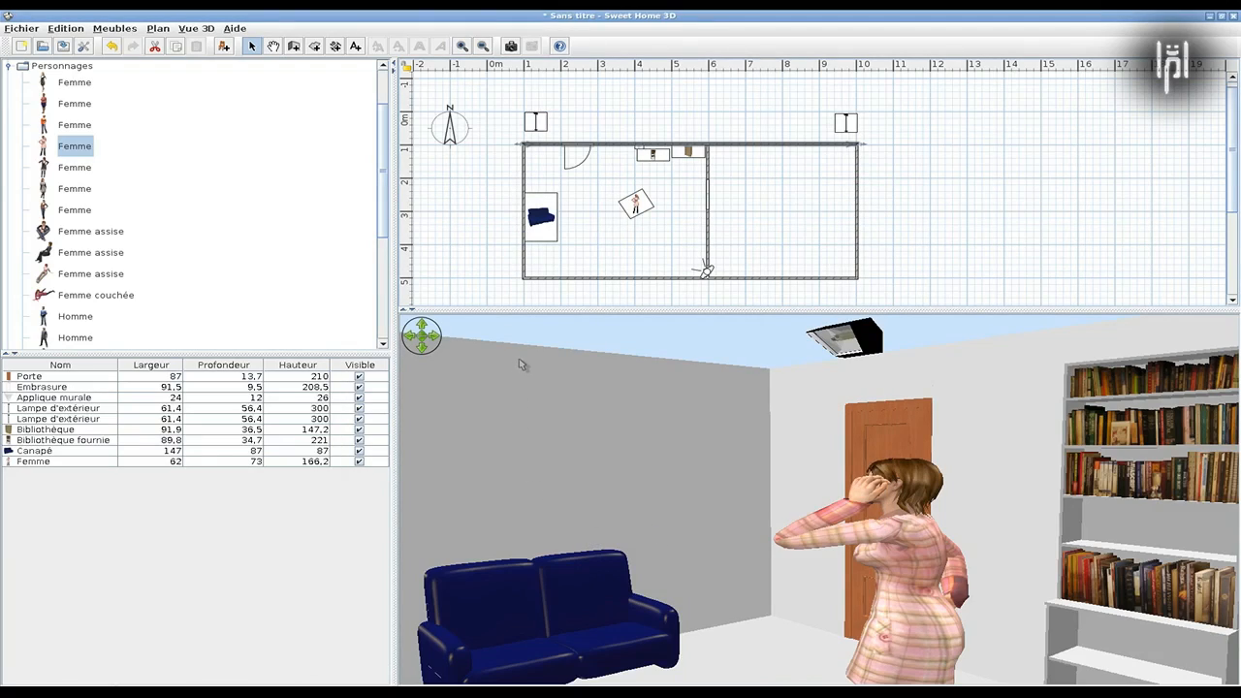